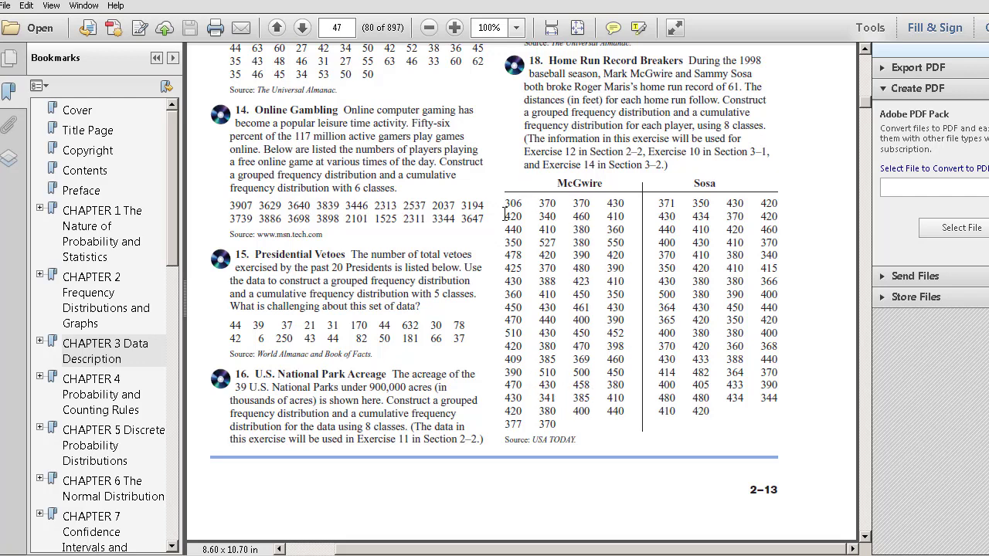
- Copy the McGwire and Sosa home run distances of exercise 18 from the PDF and paste them into Excel's Sheet2 starting at cell A1
{"action": "left_click_drag", "start_coordinate": [505, 201], "coordinate": [563, 424]}
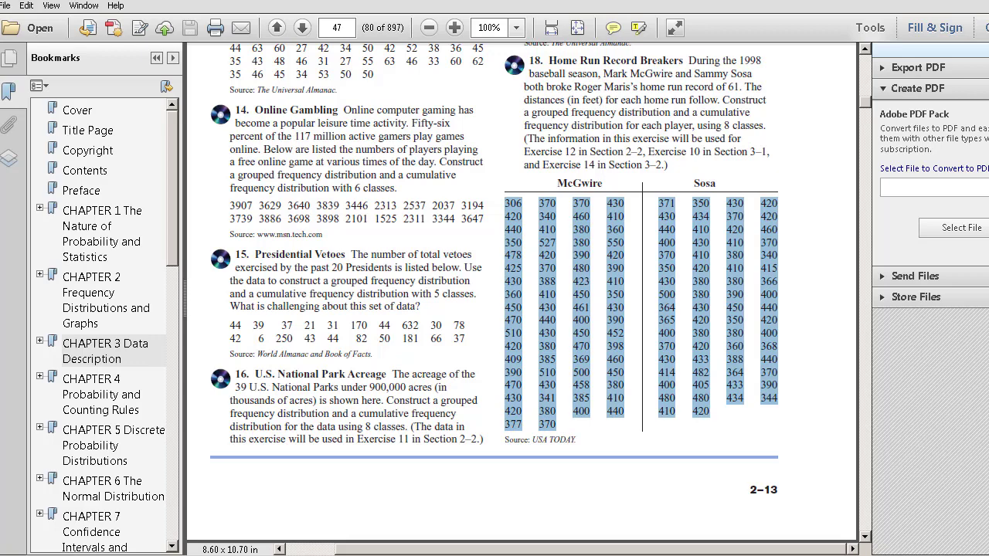
{"action": "key", "text": "alt+Tab"}
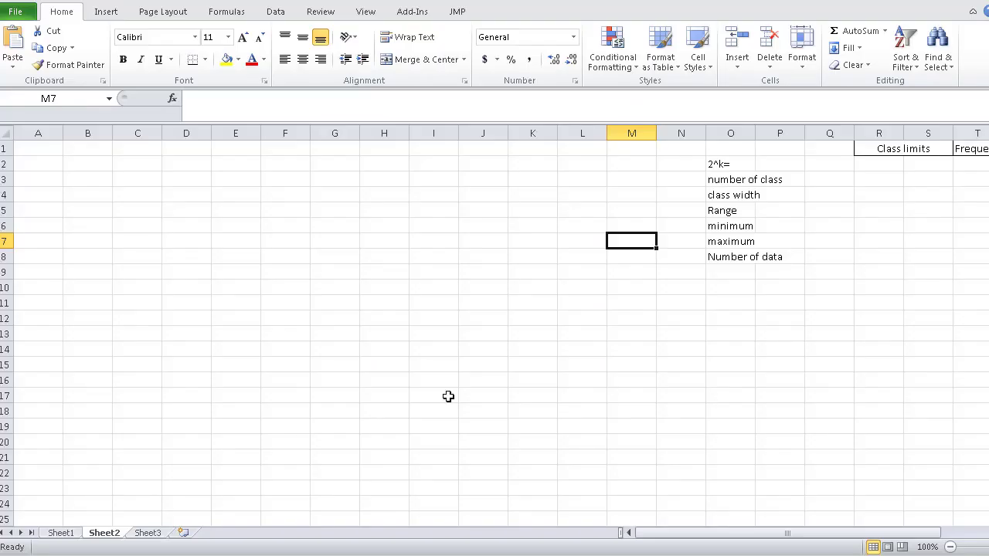
{"action": "left_click", "coordinate": [37, 149]}
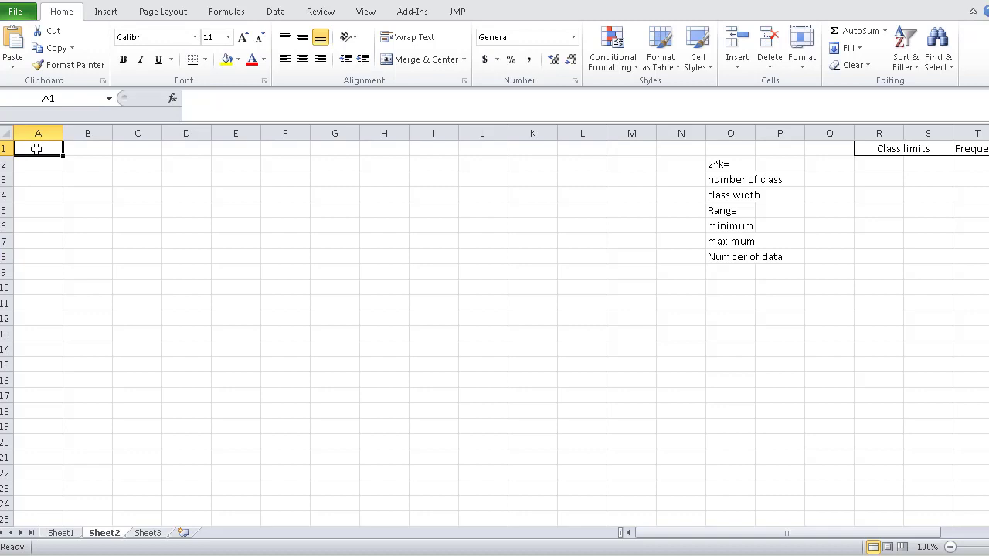
{"action": "key", "text": "ctrl+v"}
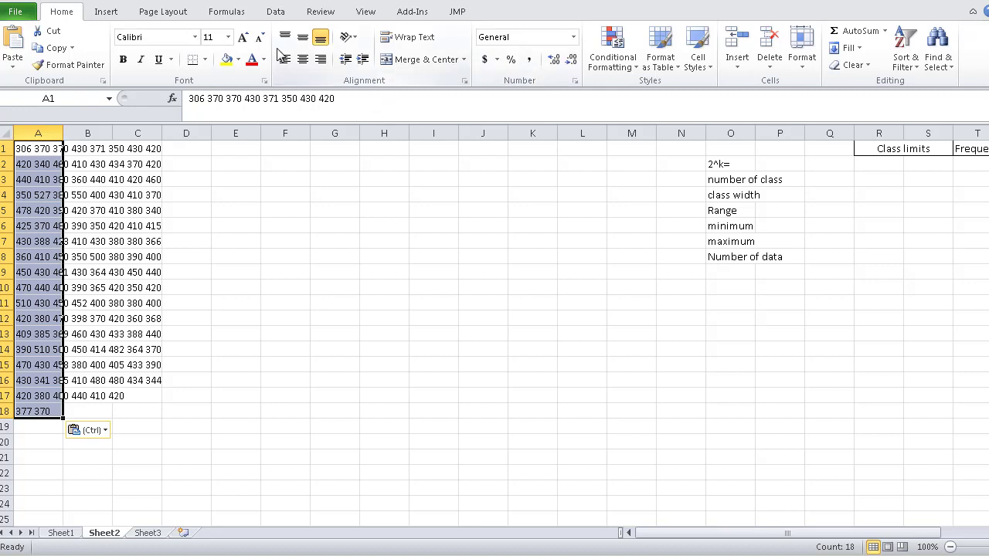
{"action": "left_click", "coordinate": [20, 388]}
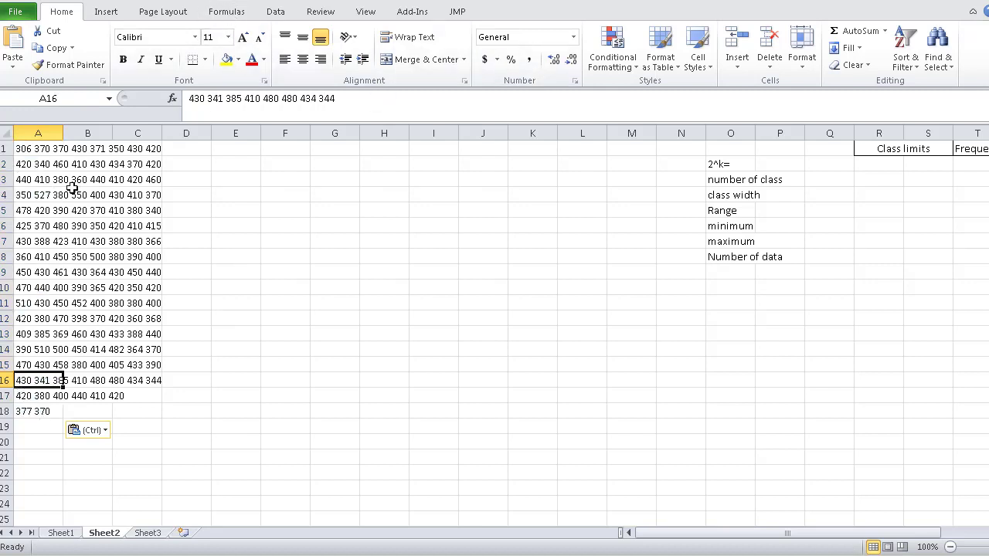
- Split the pasted data in A1:A18 with Text to Columns, using the Delimited type with Space added as a delimiter
{"action": "left_click_drag", "start_coordinate": [38, 151], "coordinate": [40, 411]}
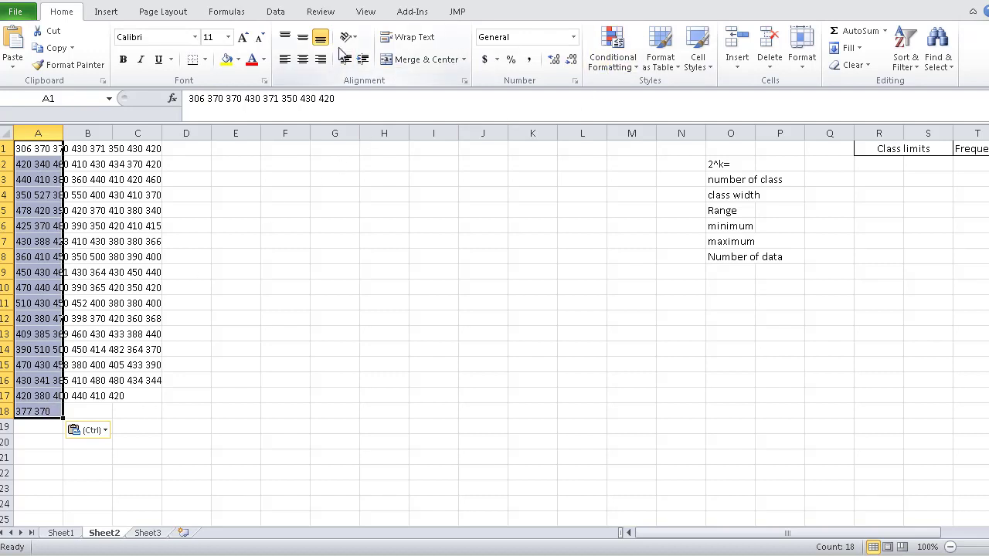
{"action": "left_click", "coordinate": [276, 14]}
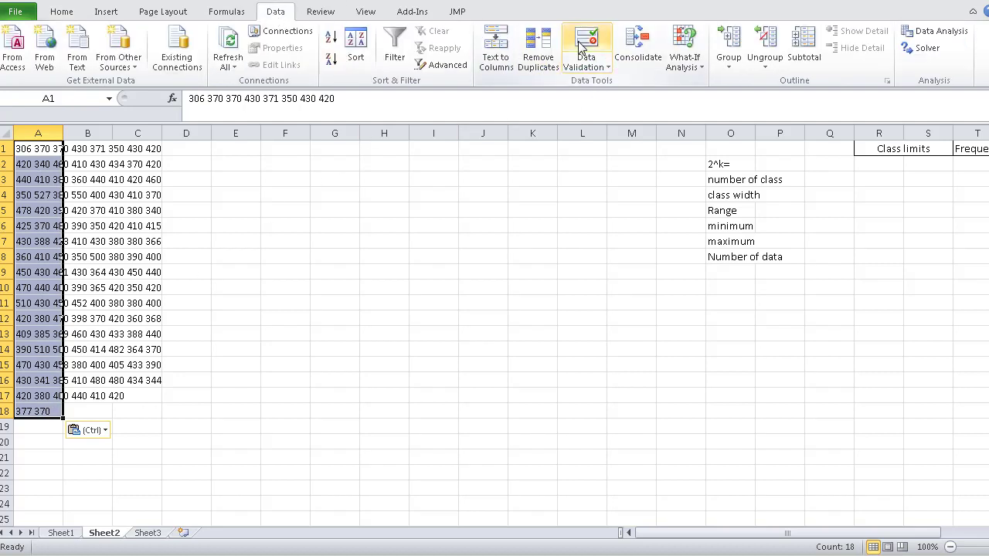
{"action": "left_click", "coordinate": [501, 59]}
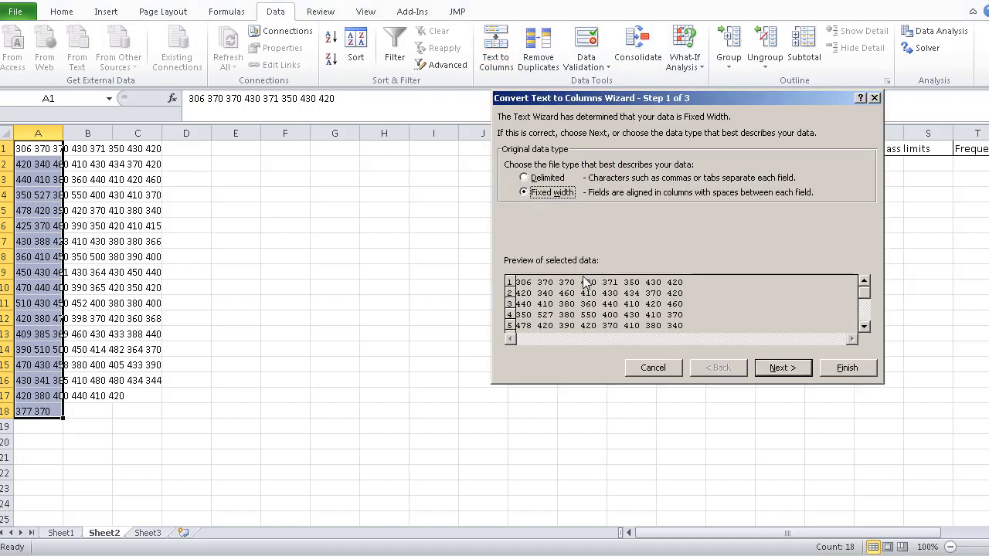
{"action": "left_click", "coordinate": [533, 181]}
{"action": "left_click", "coordinate": [795, 368]}
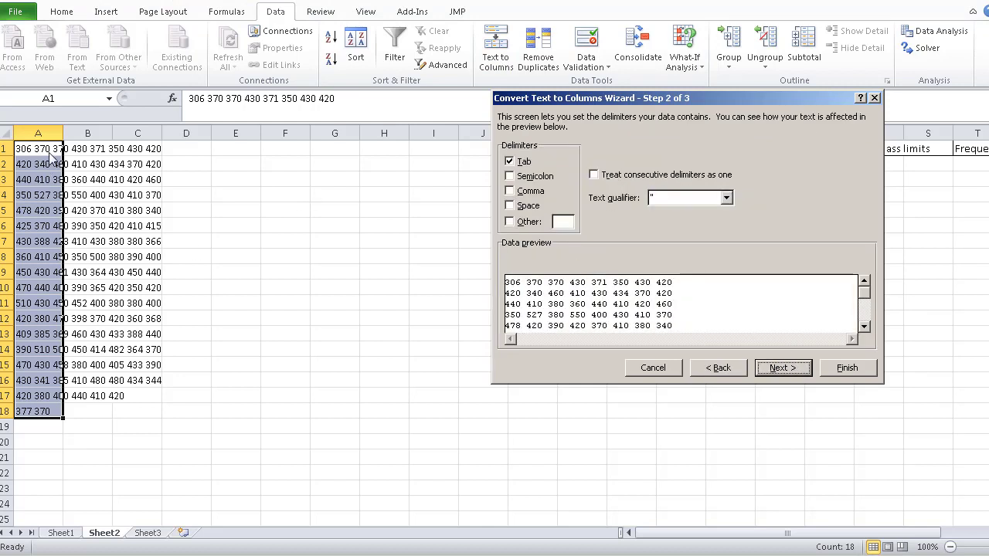
{"action": "left_click", "coordinate": [511, 206]}
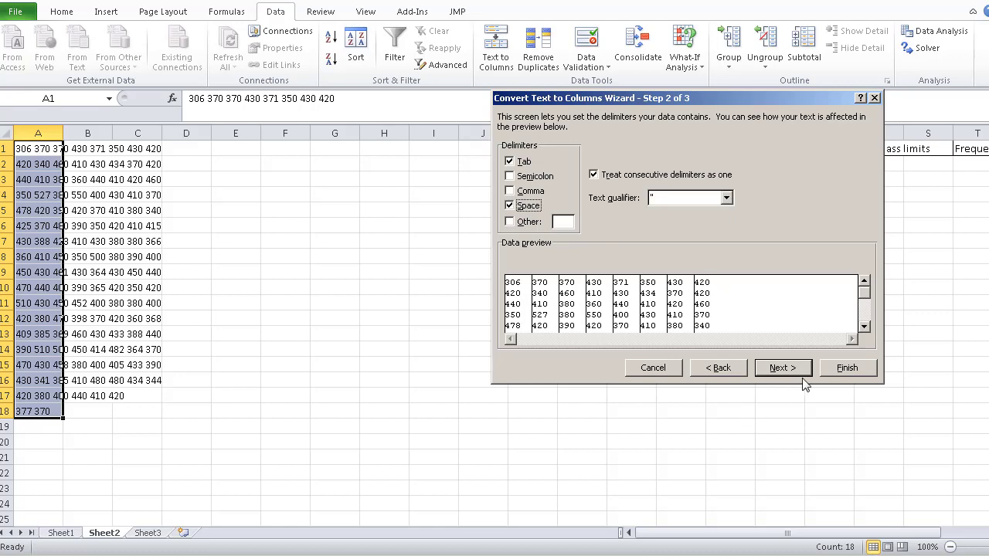
{"action": "left_click", "coordinate": [855, 371]}
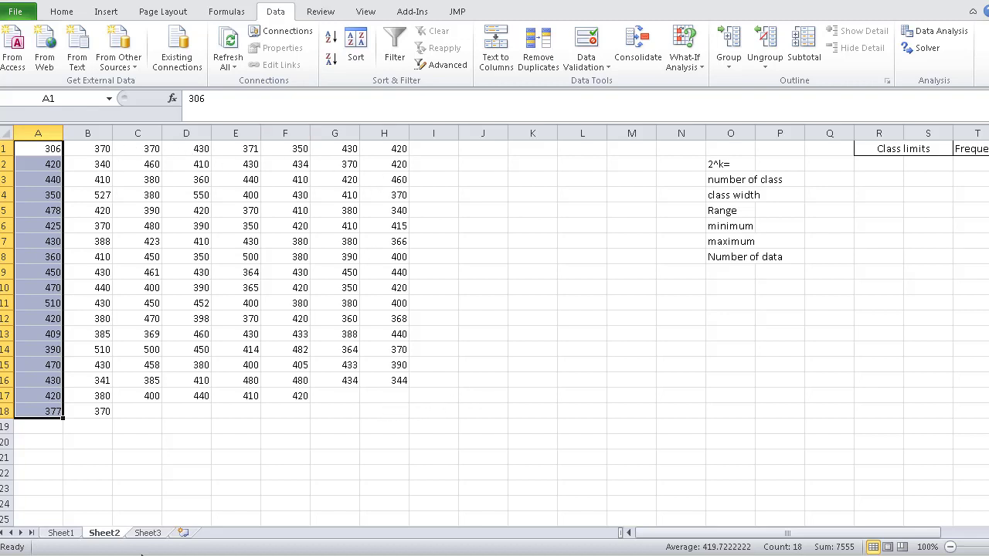
- Check in the PDF which values belong to McGwire, and delete the Sosa columns E to H from the Excel worksheet
{"action": "left_click", "coordinate": [201, 553]}
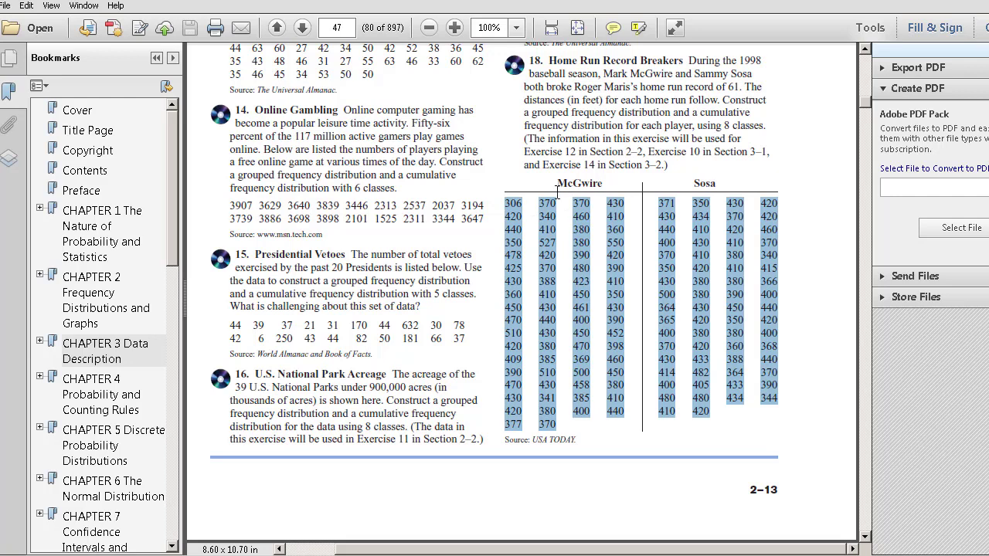
{"action": "left_click", "coordinate": [593, 238]}
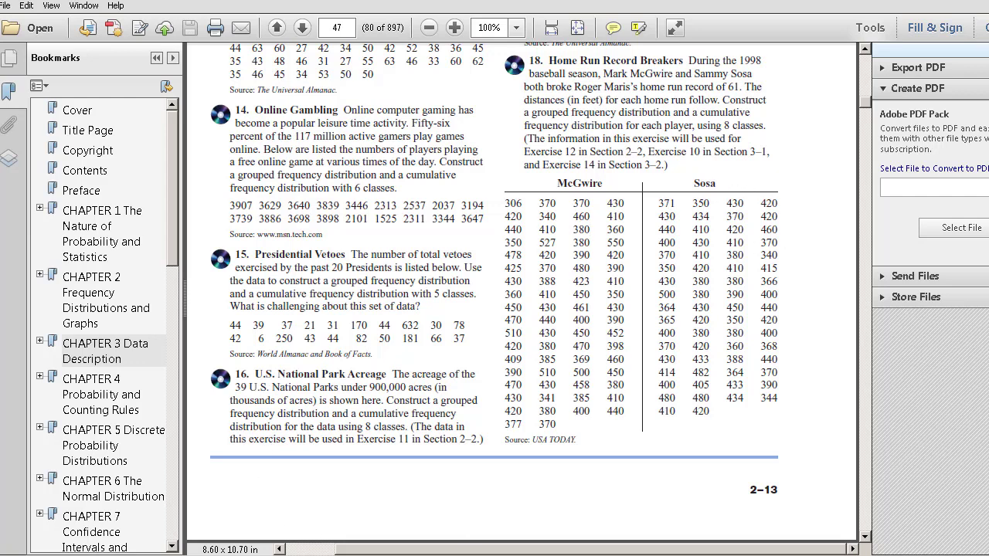
{"action": "key", "text": "alt+Tab"}
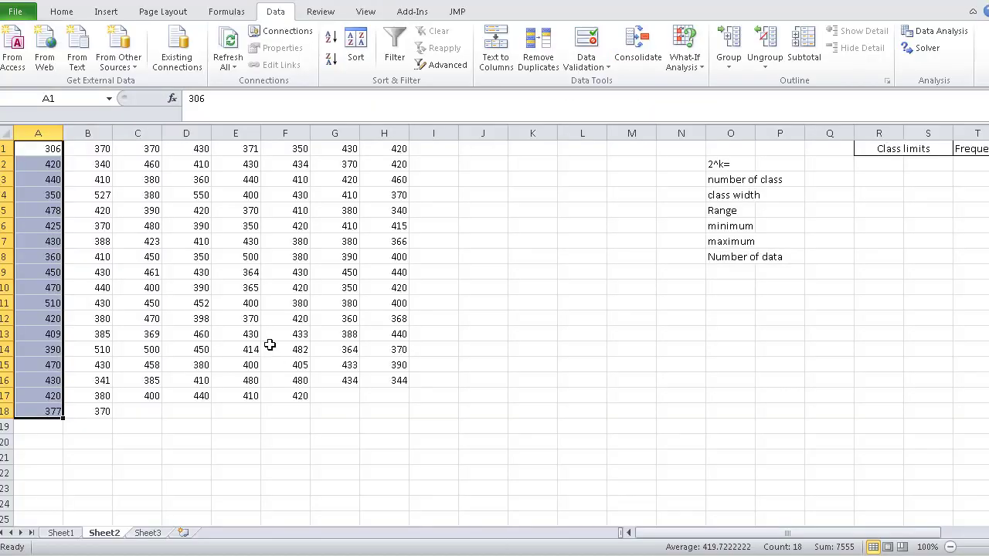
{"action": "left_click_drag", "start_coordinate": [236, 132], "coordinate": [401, 164]}
{"action": "right_click", "coordinate": [401, 164]}
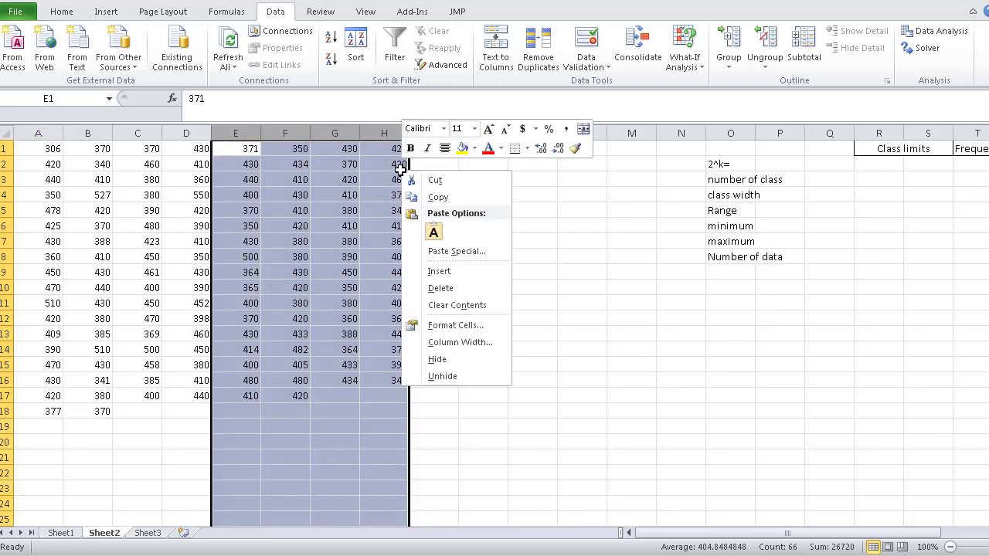
{"action": "left_click", "coordinate": [440, 288]}
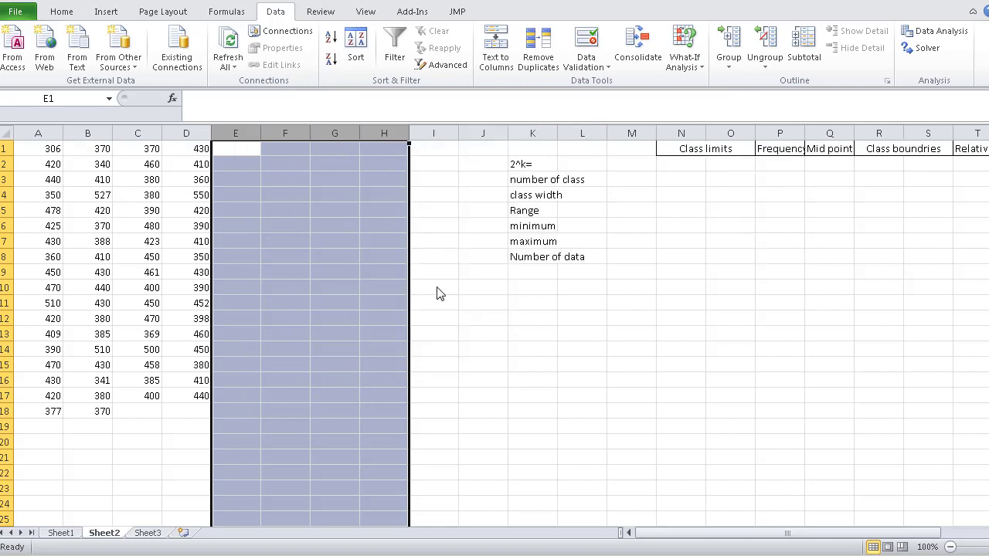
- Stack the data of columns B to D beneath column A, moving the successive blocks to A19, A37 and A54
{"action": "left_click", "coordinate": [101, 153]}
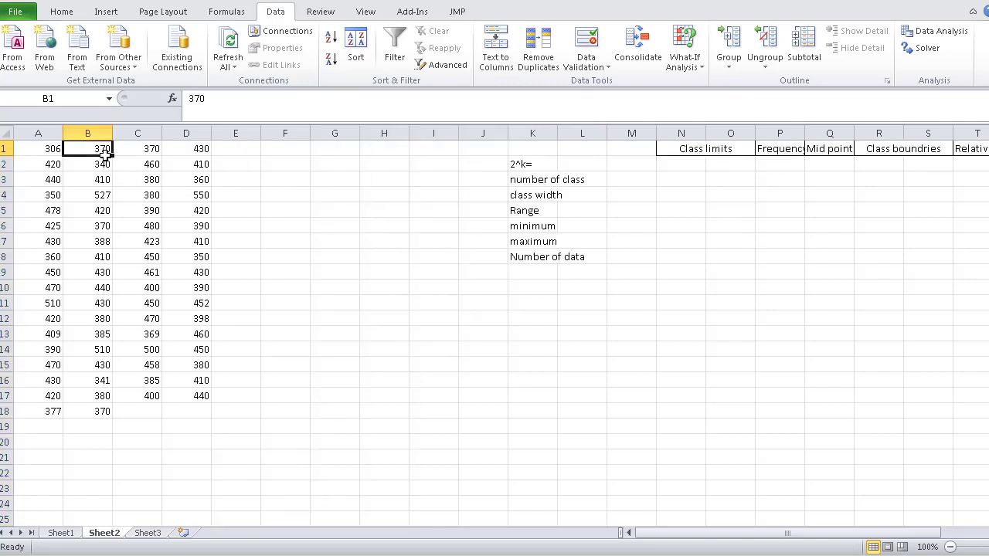
{"action": "left_click_drag", "start_coordinate": [101, 153], "coordinate": [194, 405]}
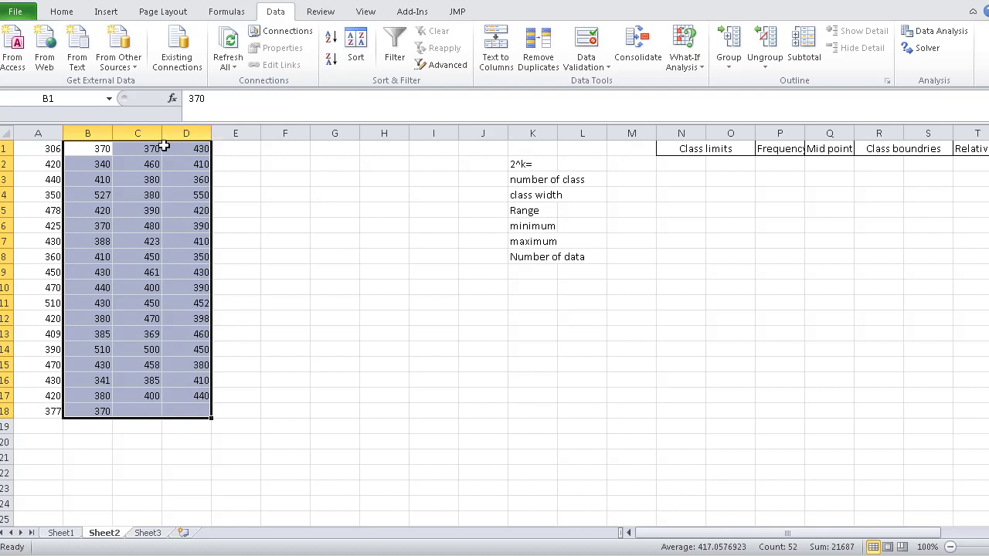
{"action": "left_click_drag", "start_coordinate": [164, 143], "coordinate": [148, 434]}
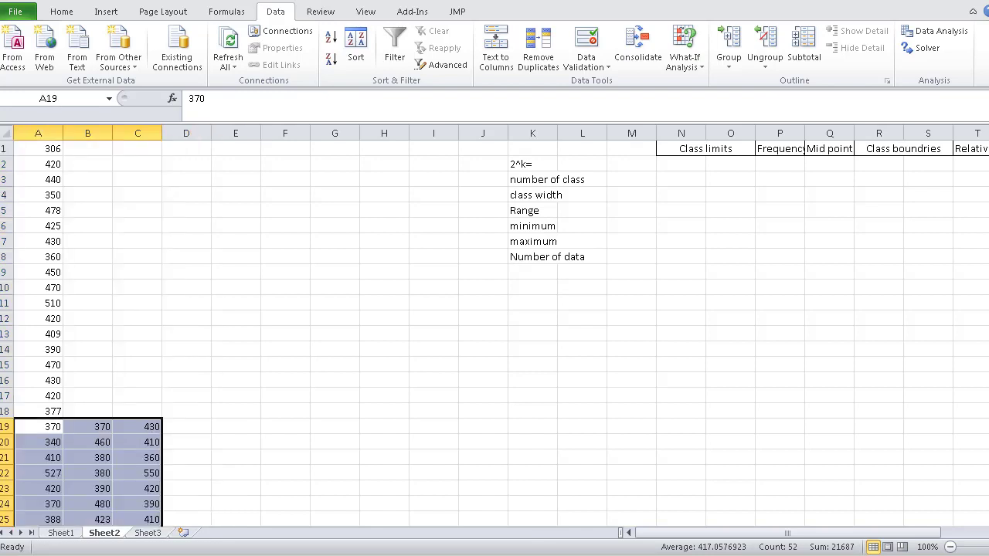
{"action": "left_click_drag", "start_coordinate": [988, 170], "coordinate": [988, 238]}
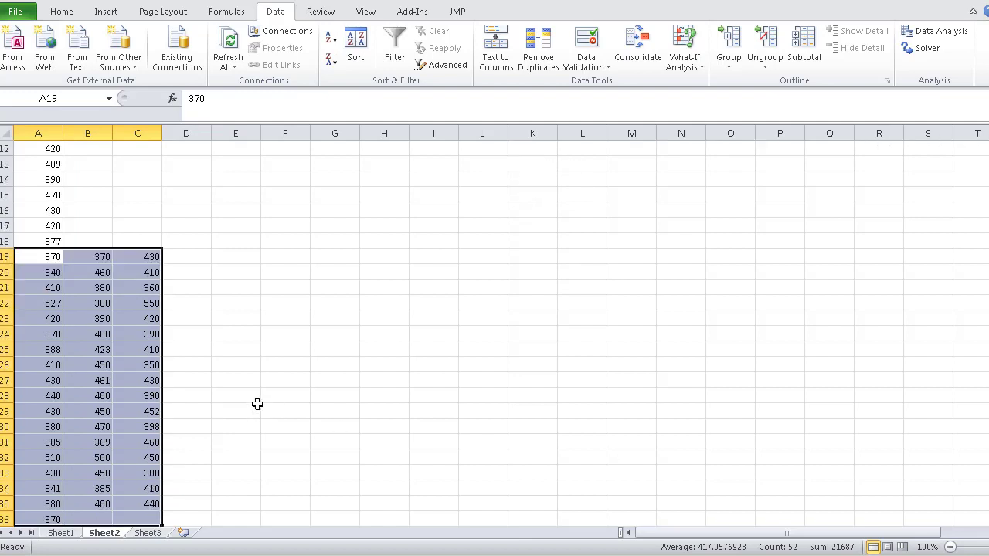
{"action": "left_click_drag", "start_coordinate": [104, 257], "coordinate": [157, 296]}
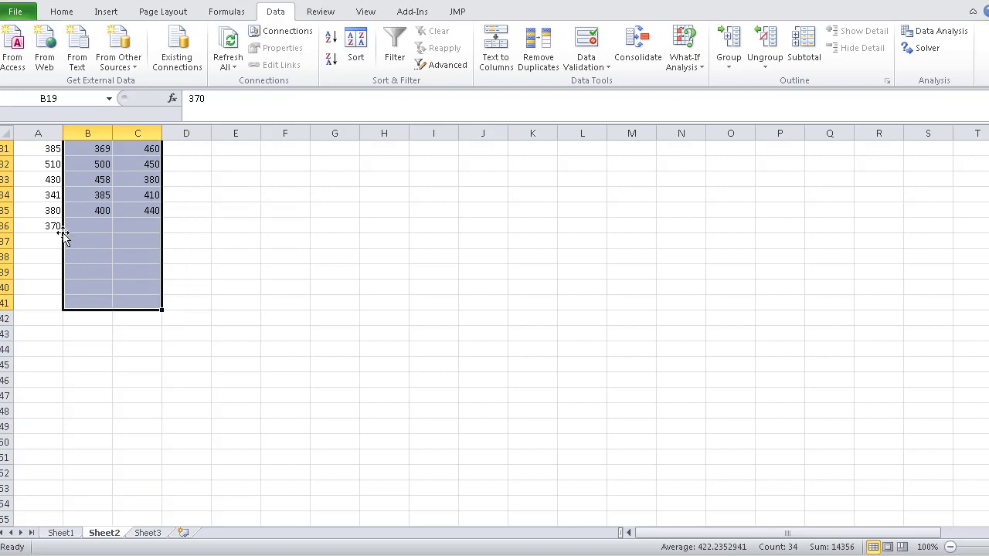
{"action": "left_click_drag", "start_coordinate": [63, 228], "coordinate": [51, 510]}
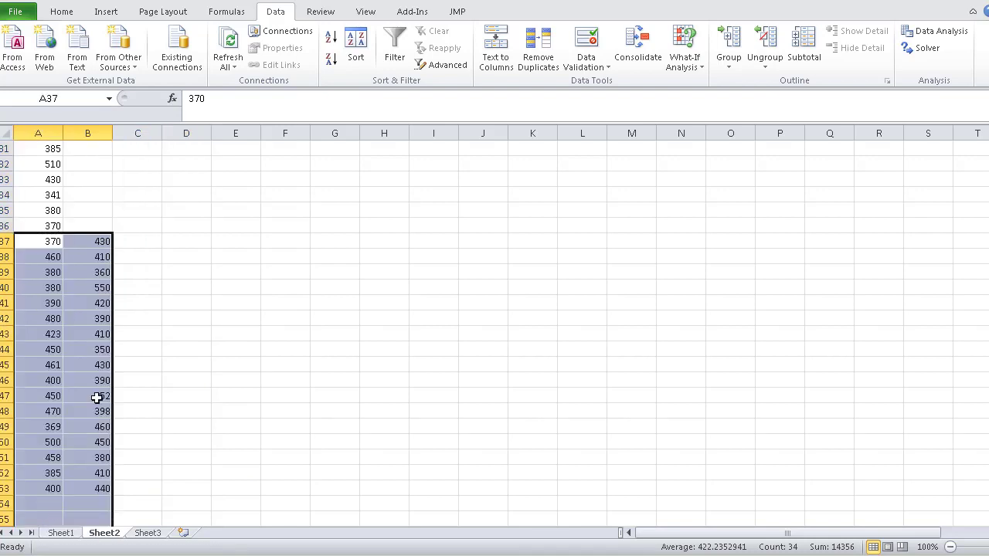
{"action": "left_click_drag", "start_coordinate": [81, 233], "coordinate": [107, 490]}
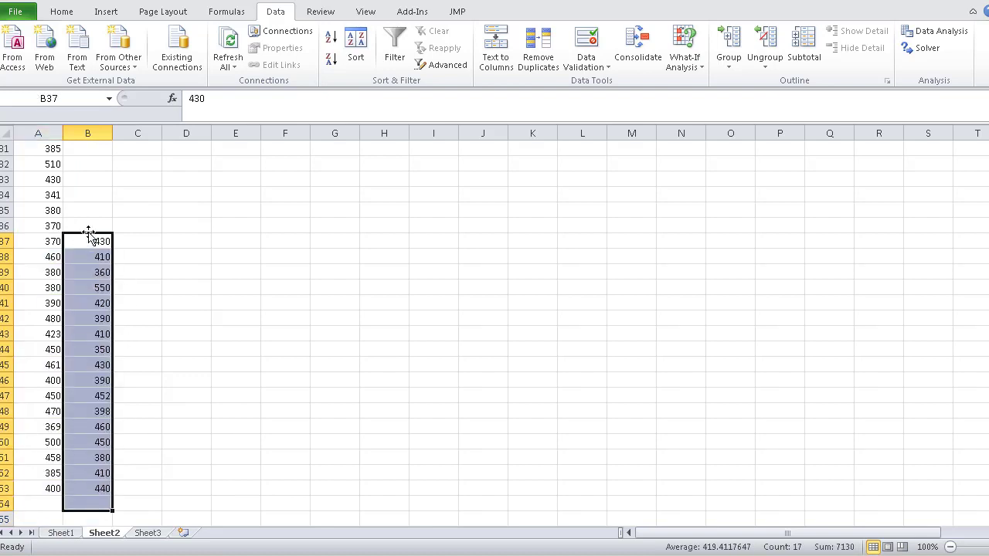
{"action": "left_click_drag", "start_coordinate": [88, 234], "coordinate": [54, 461]}
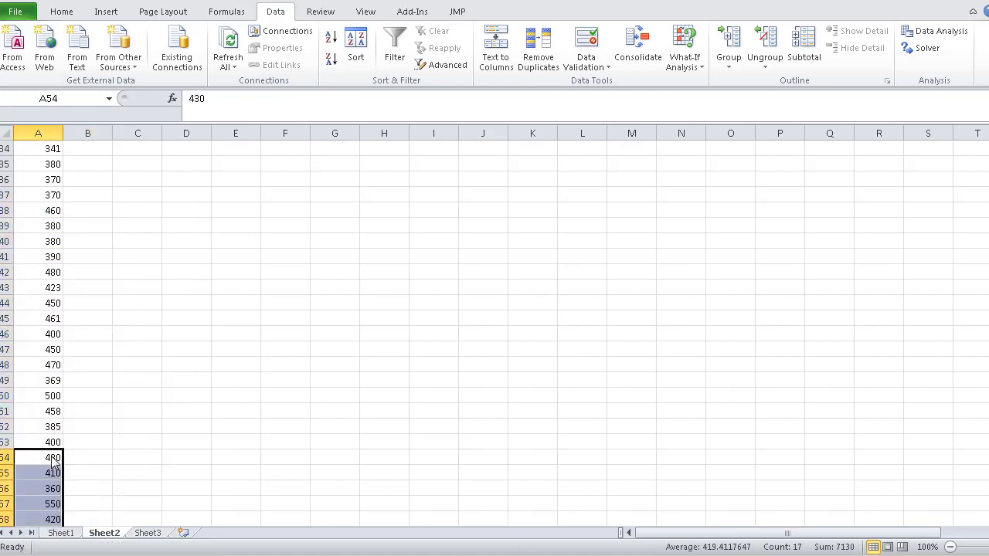
{"action": "left_click", "coordinate": [487, 368]}
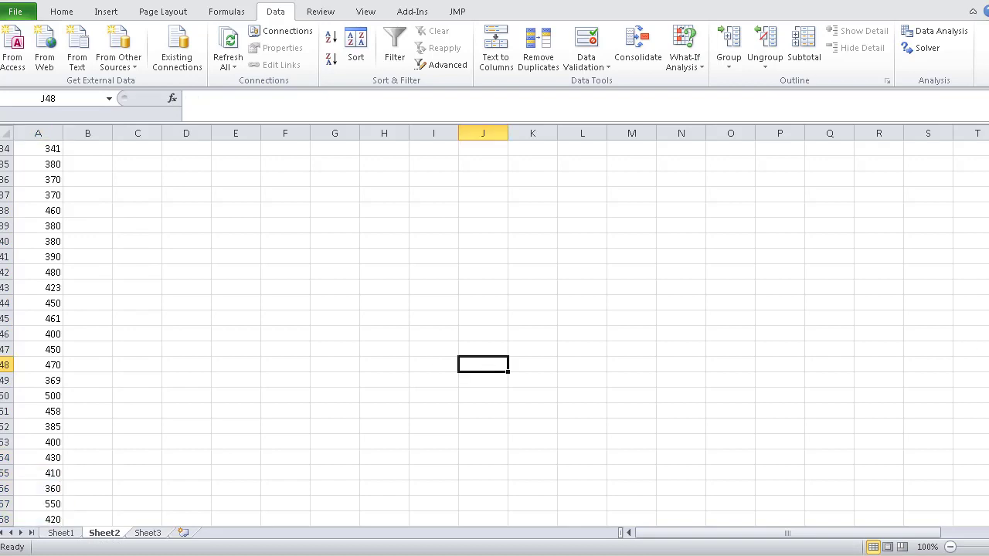
- Delete the empty columns D to J and widen the column holding the statistics labels so they fit
{"action": "left_click_drag", "start_coordinate": [988, 328], "coordinate": [988, 205]}
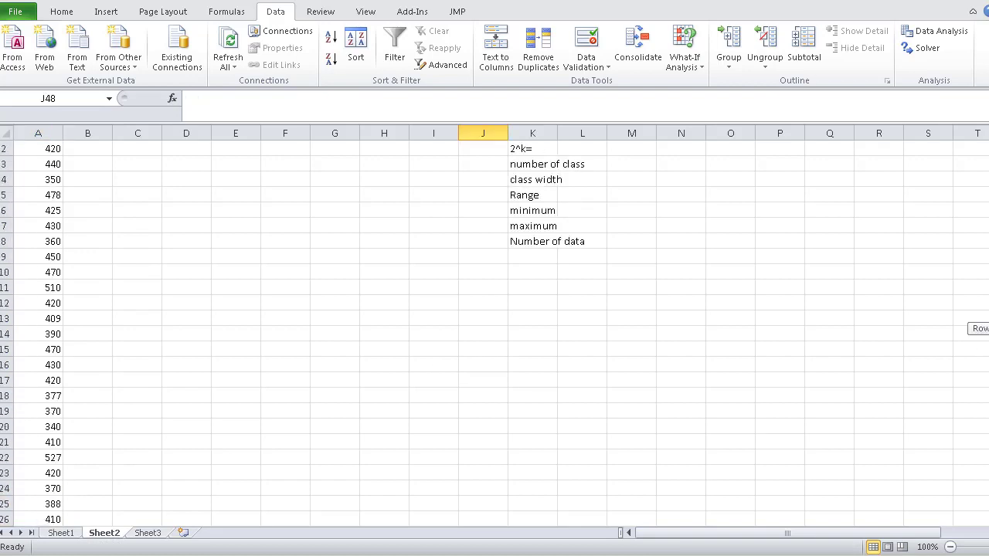
{"action": "left_click_drag", "start_coordinate": [988, 328], "coordinate": [988, 162]}
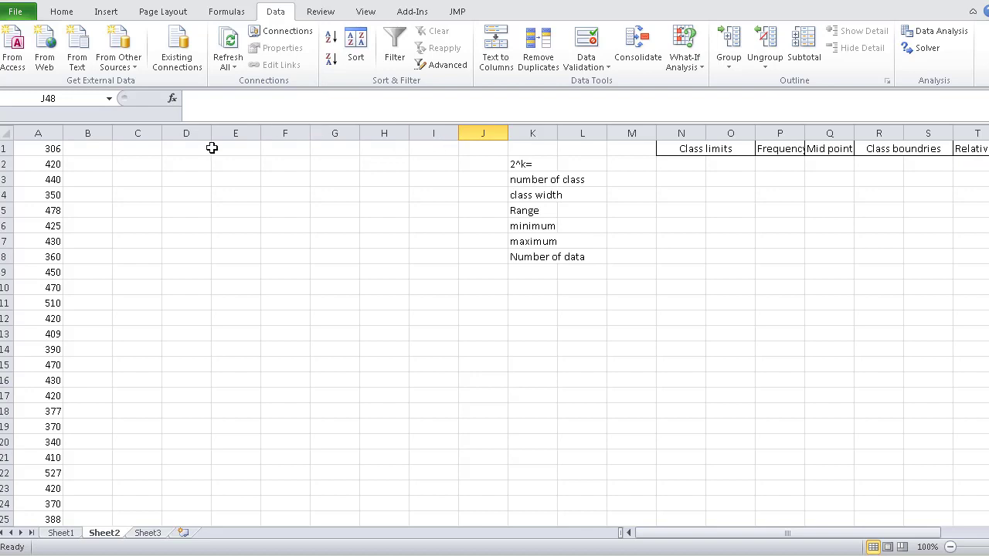
{"action": "left_click_drag", "start_coordinate": [189, 133], "coordinate": [477, 151]}
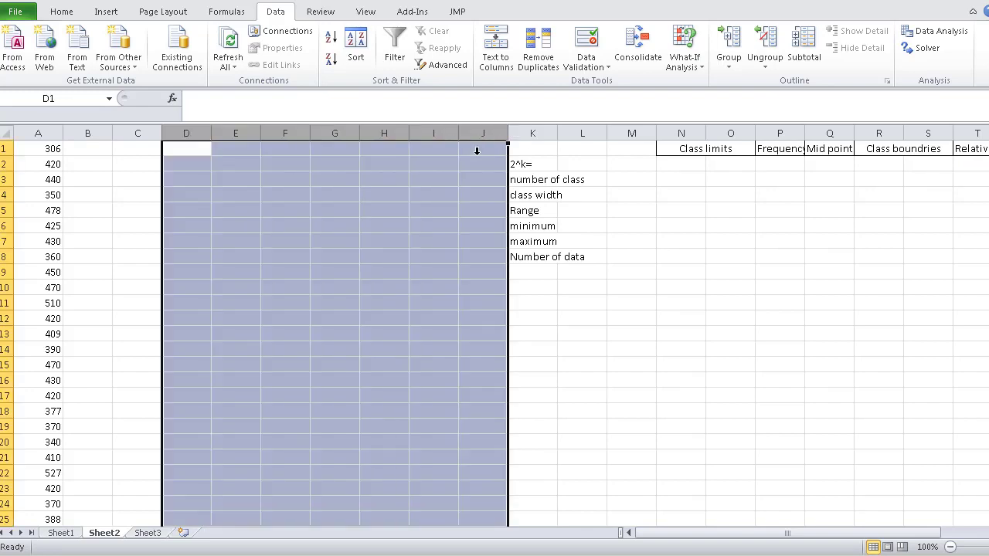
{"action": "right_click", "coordinate": [473, 133]}
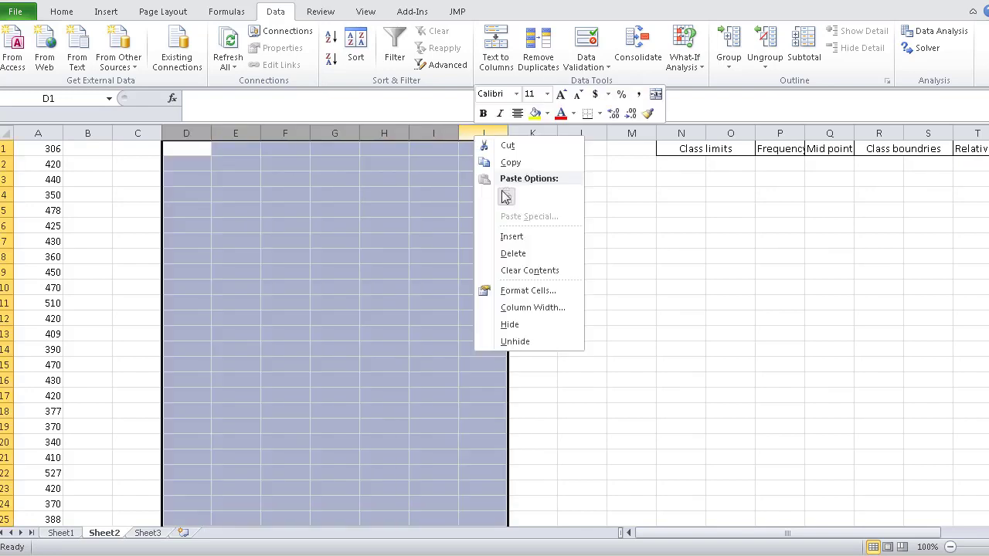
{"action": "left_click", "coordinate": [513, 254]}
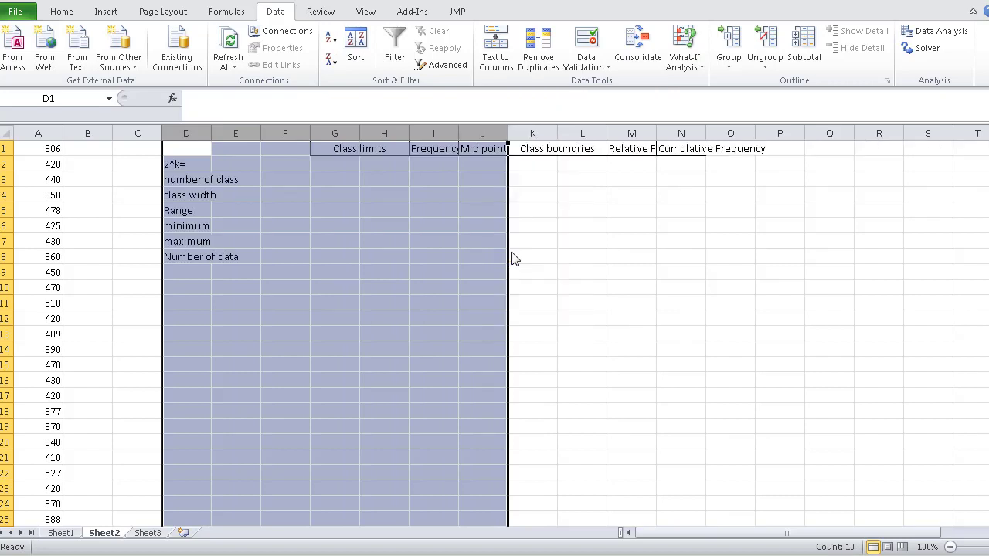
{"action": "left_click", "coordinate": [646, 198]}
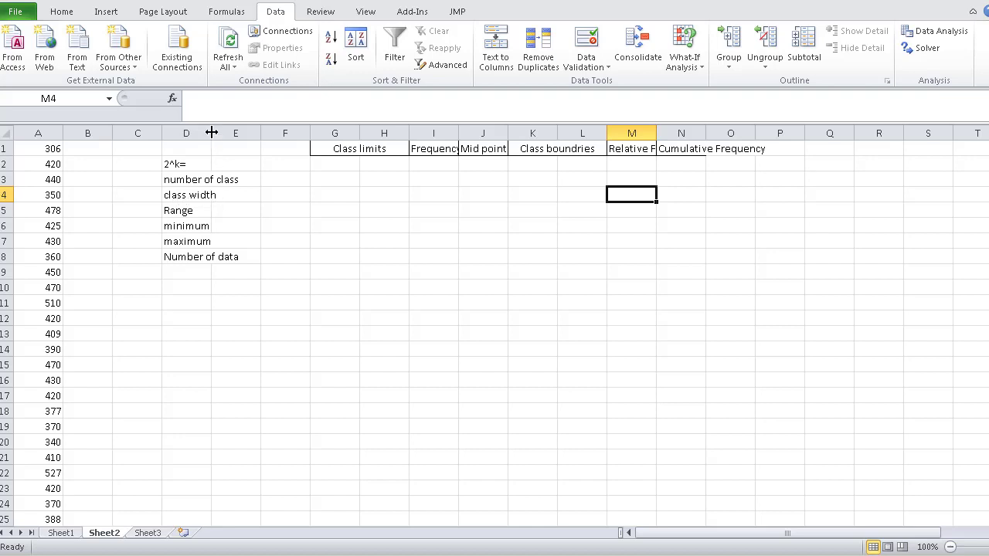
{"action": "left_click_drag", "start_coordinate": [211, 133], "coordinate": [251, 149]}
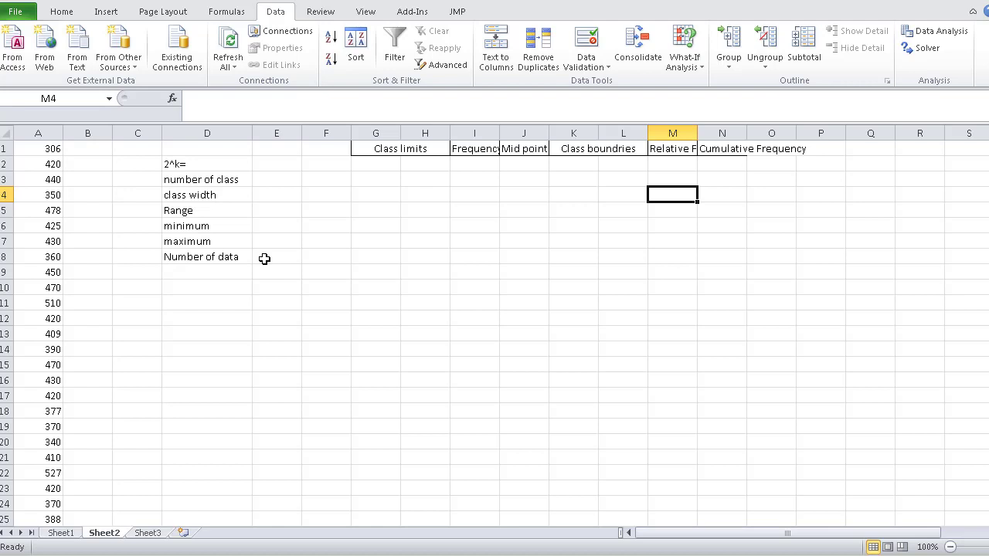
- Start a MIN formula in cell E6, beside the minimum label
{"action": "left_click", "coordinate": [264, 225]}
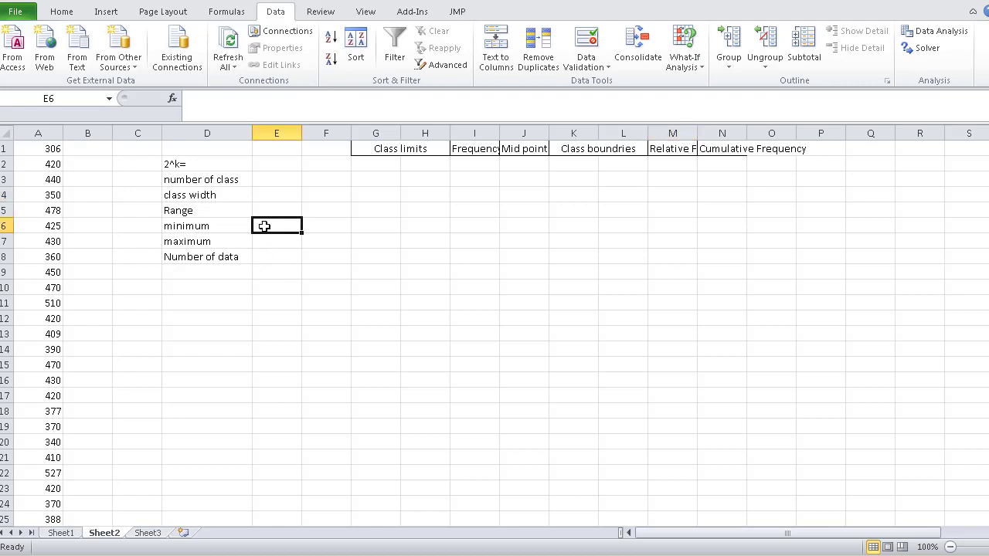
{"action": "type", "text": "="}
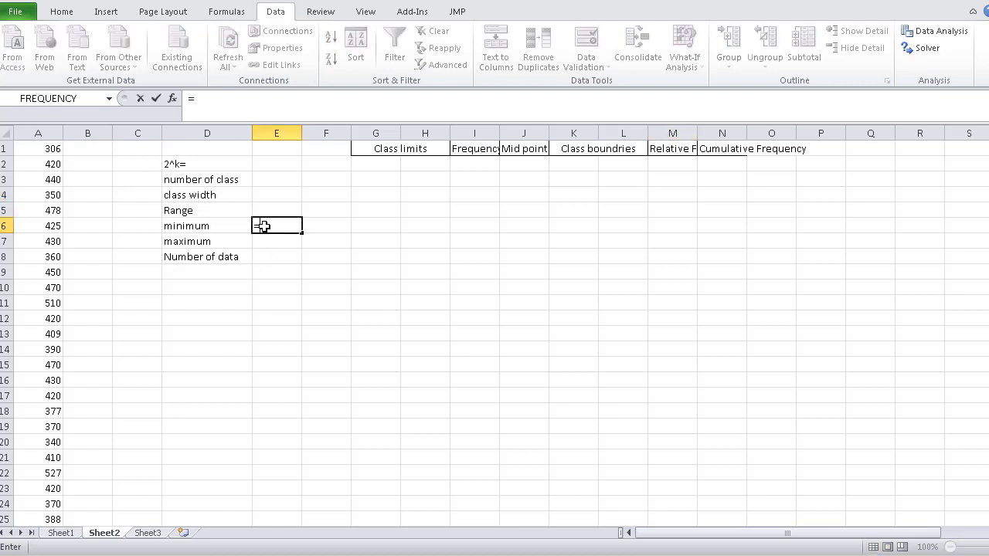
{"action": "type", "text": "m"}
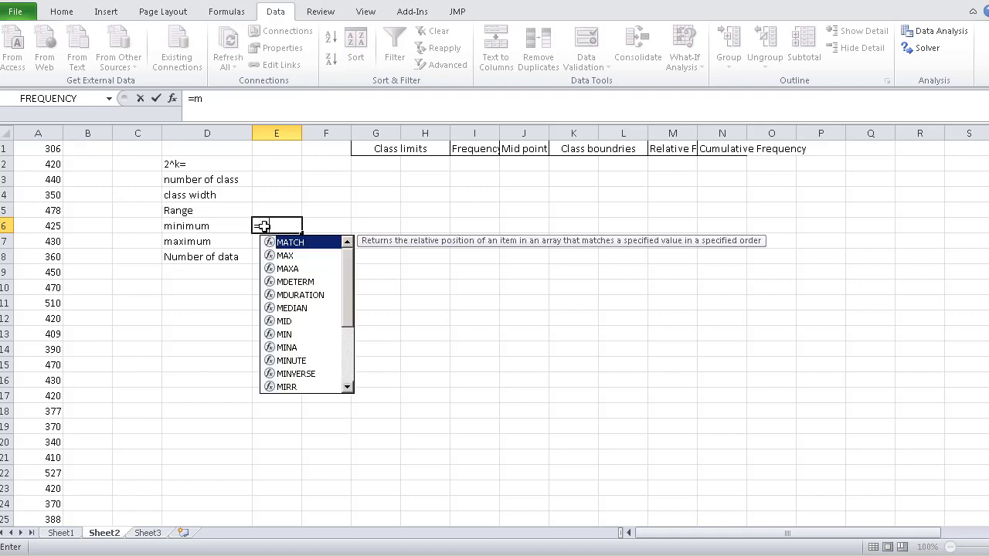
{"action": "type", "text": "in"}
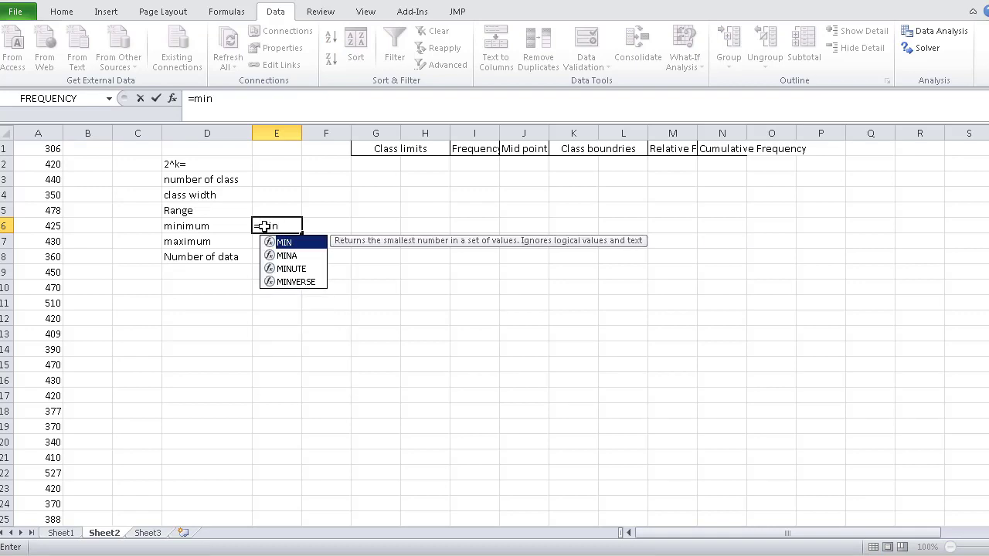
{"action": "double_click", "coordinate": [309, 245]}
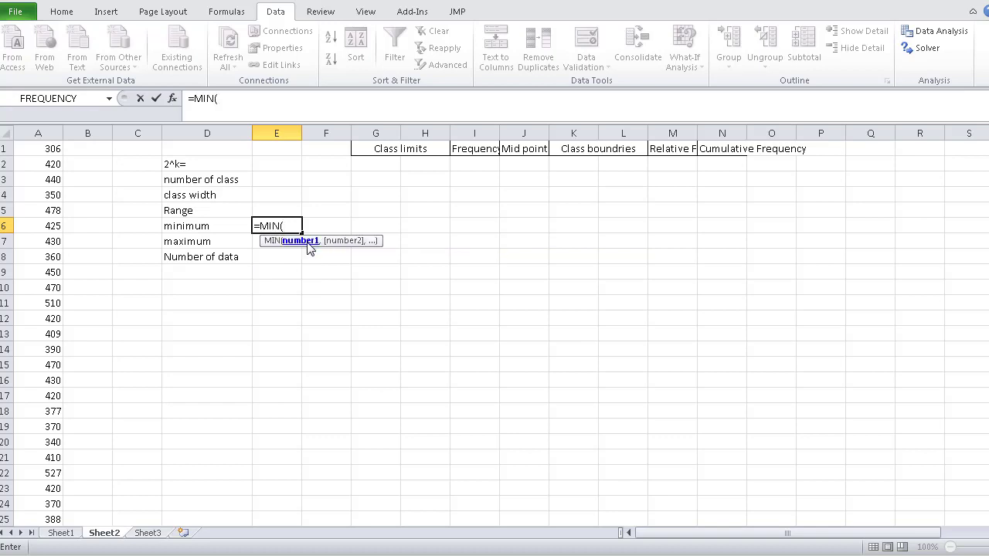
{"action": "left_click", "coordinate": [37, 147]}
{"action": "left_click_drag", "start_coordinate": [37, 147], "coordinate": [56, 496]}
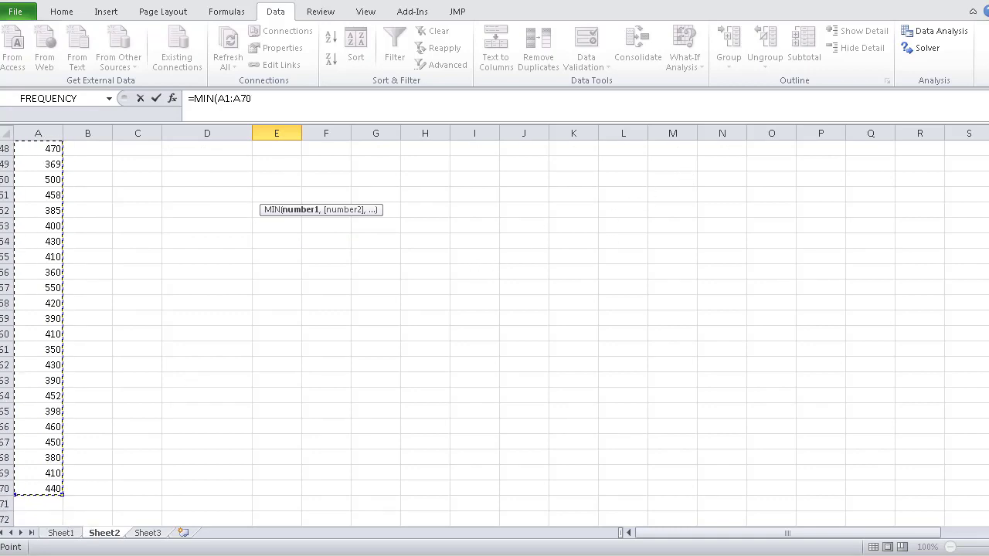
{"action": "left_click_drag", "start_coordinate": [988, 446], "coordinate": [988, 205]}
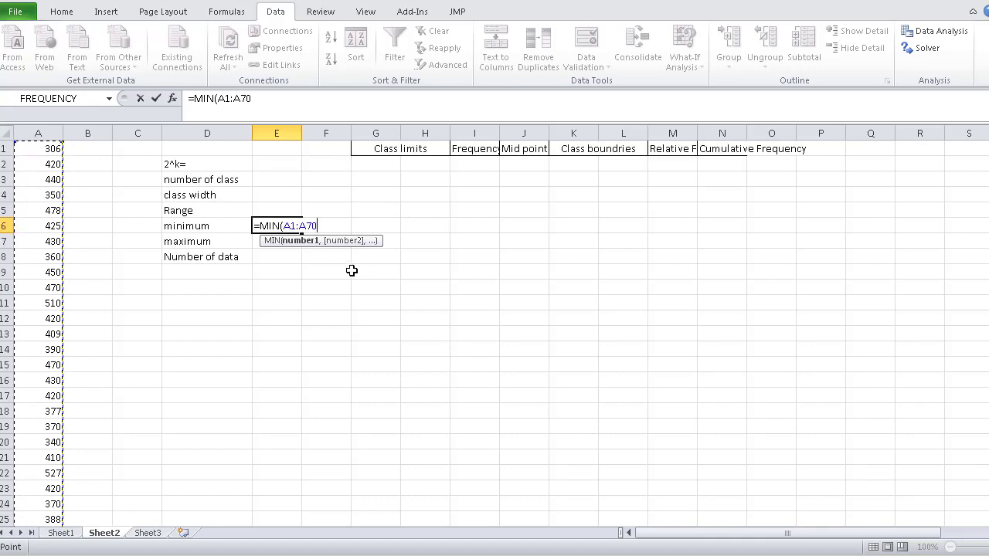
{"action": "type", "text": ")"}
{"action": "key", "text": "BackSpace"}
{"action": "key", "text": "F4"}
{"action": "key", "text": "BackSpace"}
{"action": "key", "text": "BackSpace"}
{"action": "key", "text": "BackSpace"}
{"action": "key", "text": "BackSpace"}
{"action": "key", "text": "BackSpace"}
{"action": "key", "text": "BackSpace"}
{"action": "key", "text": "BackSpace"}
{"action": "key", "text": "BackSpace"}
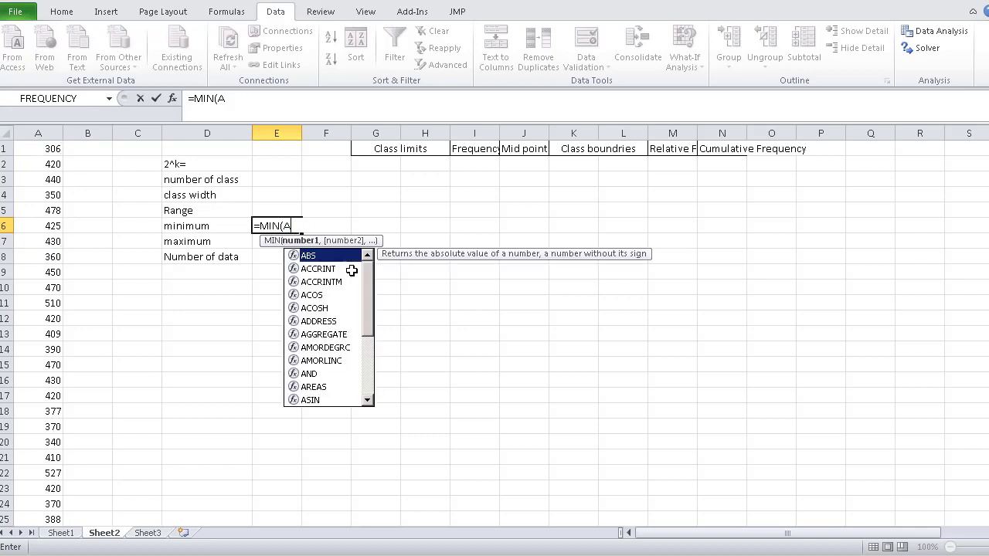
- Complete the MIN formula in E6 with the data range as the absolute reference $A$1:$A$70
{"action": "left_click", "coordinate": [34, 151]}
{"action": "left_click_drag", "start_coordinate": [34, 151], "coordinate": [49, 488]}
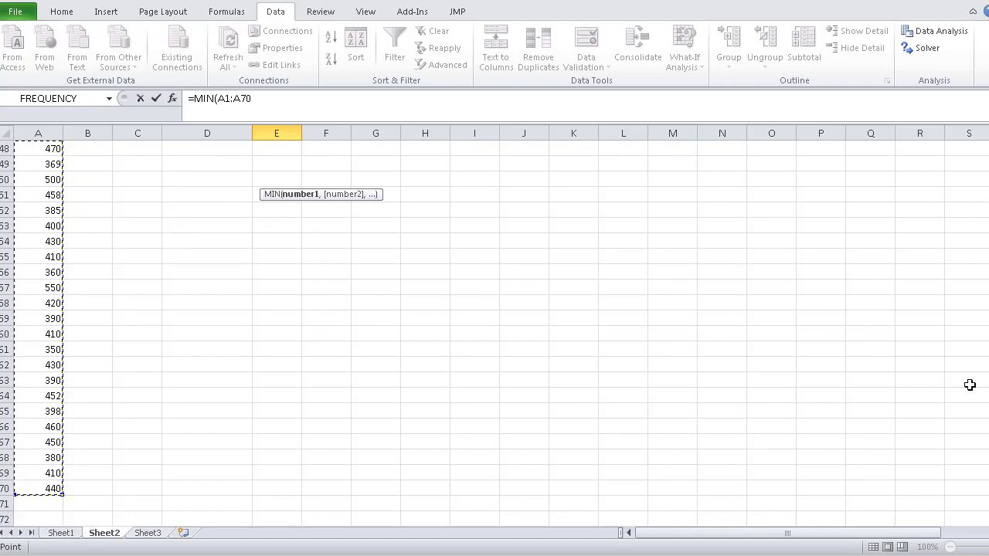
{"action": "scroll", "coordinate": [495, 332], "scroll_direction": "up", "scroll_amount": 14}
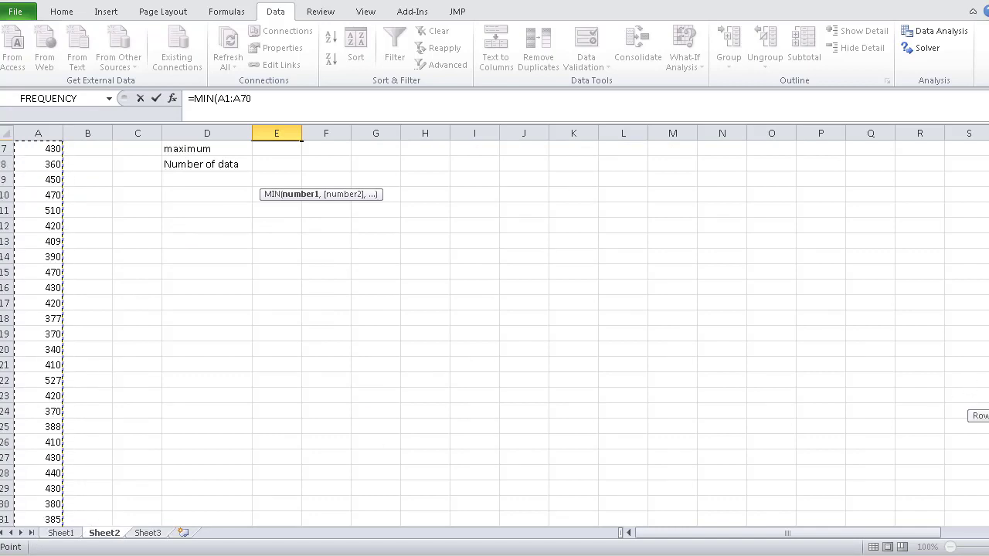
{"action": "scroll", "coordinate": [495, 332], "scroll_direction": "up", "scroll_amount": 2}
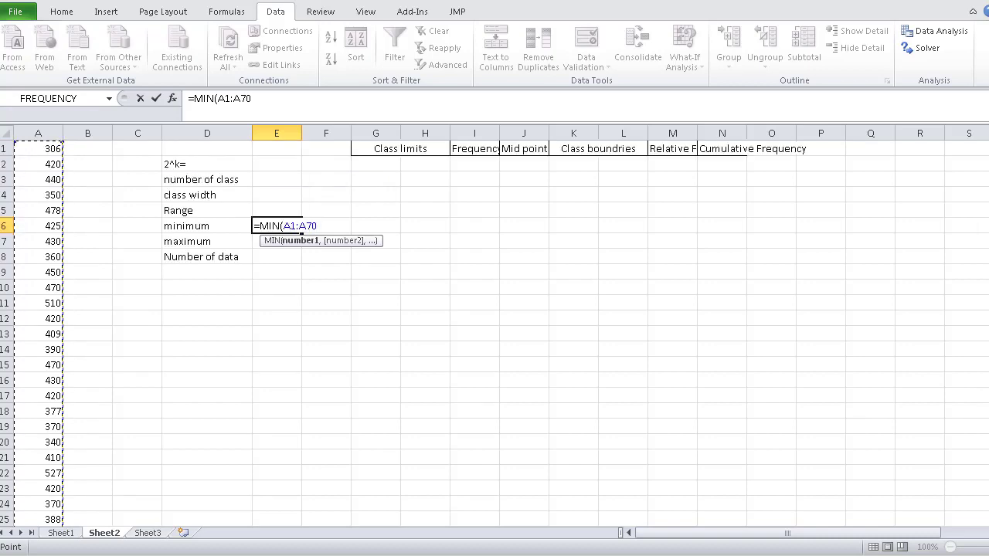
{"action": "key", "text": "F4"}
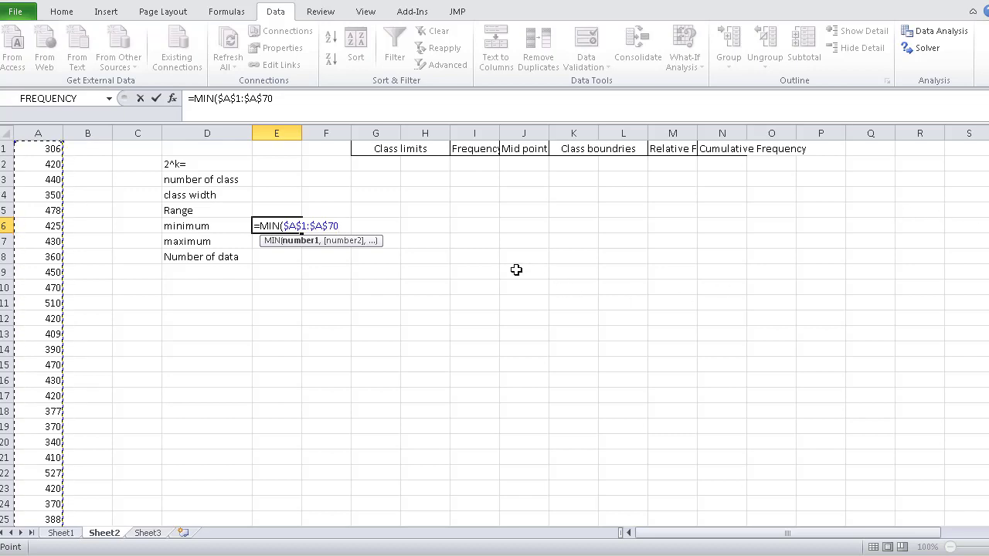
{"action": "type", "text": ")"}
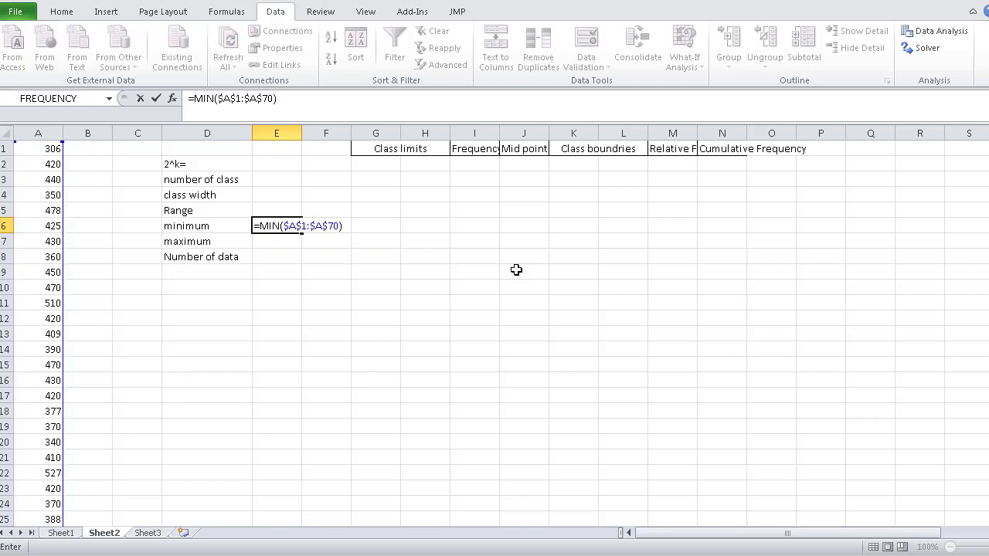
{"action": "key", "text": "Return"}
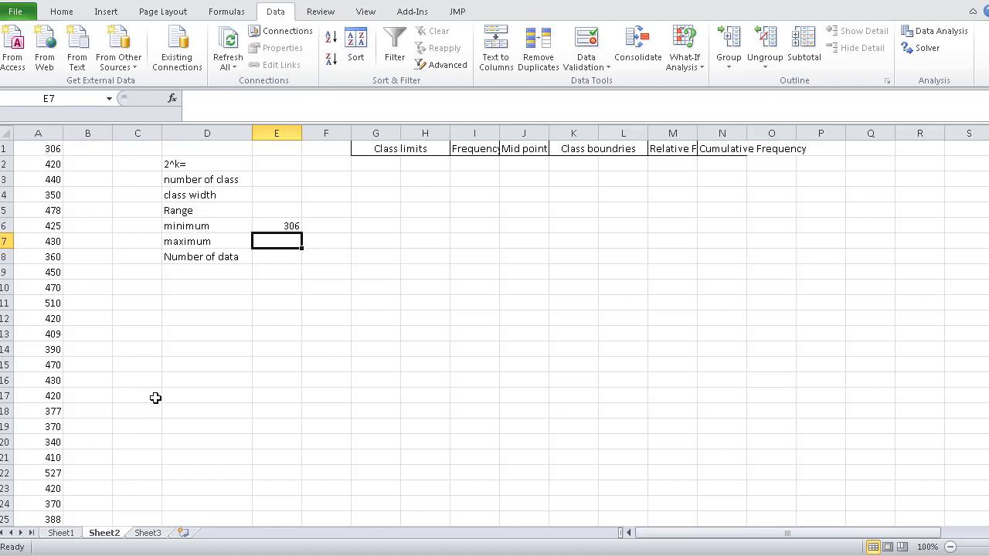
- Fill the minimum formula down to E7 and change its function to MAX for the maximum
{"action": "left_click", "coordinate": [277, 223]}
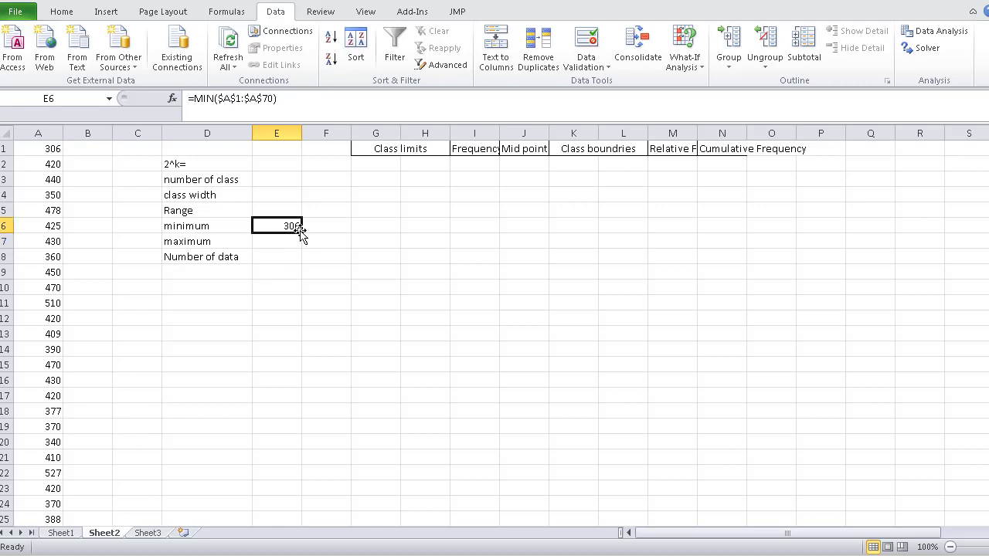
{"action": "left_click_drag", "start_coordinate": [301, 233], "coordinate": [303, 248]}
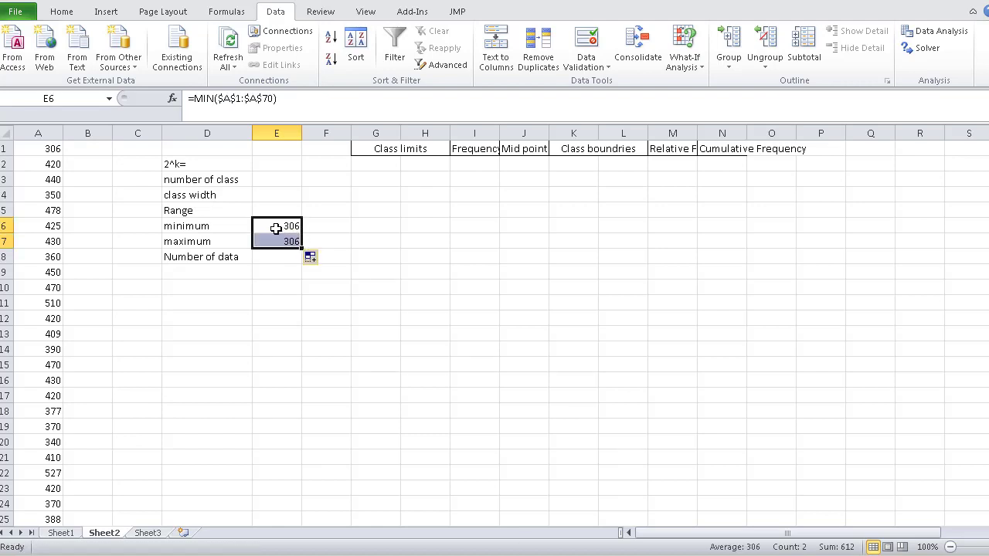
{"action": "left_click", "coordinate": [275, 238]}
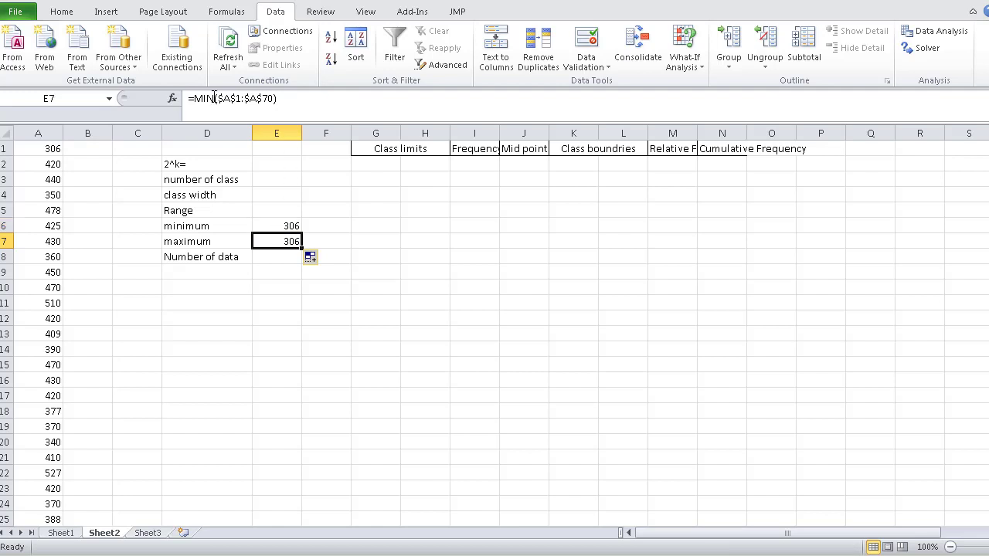
{"action": "left_click_drag", "start_coordinate": [214, 98], "coordinate": [204, 98]}
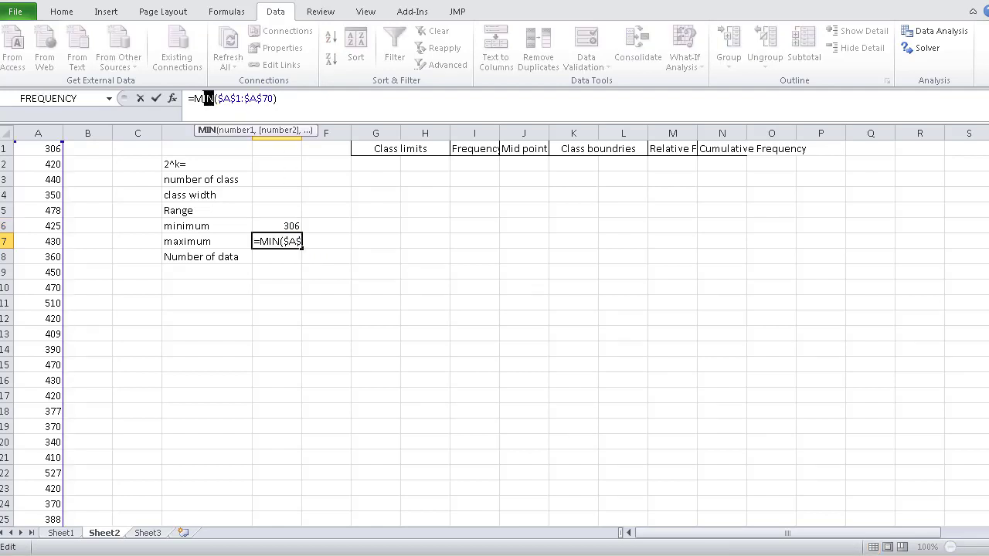
{"action": "type", "text": "ax"}
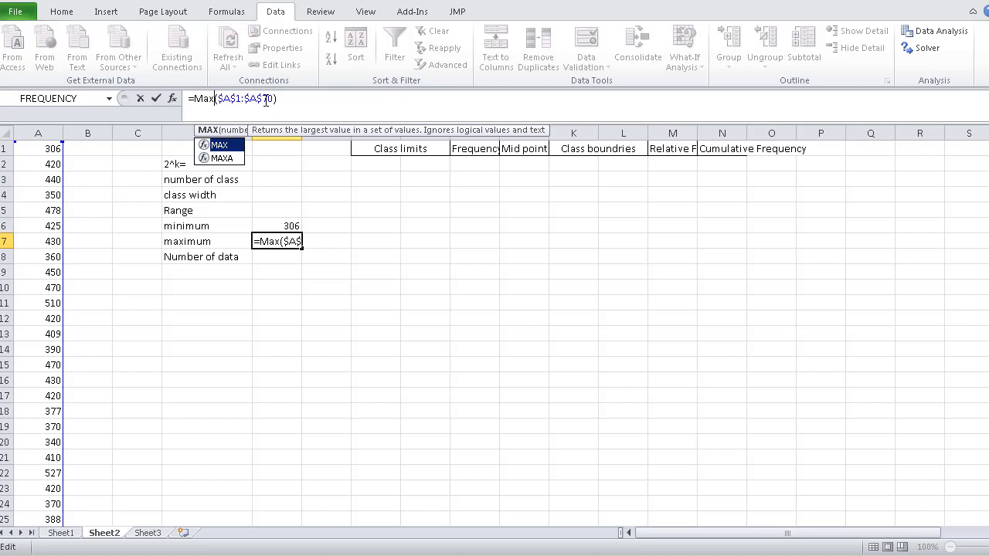
{"action": "left_click", "coordinate": [297, 99]}
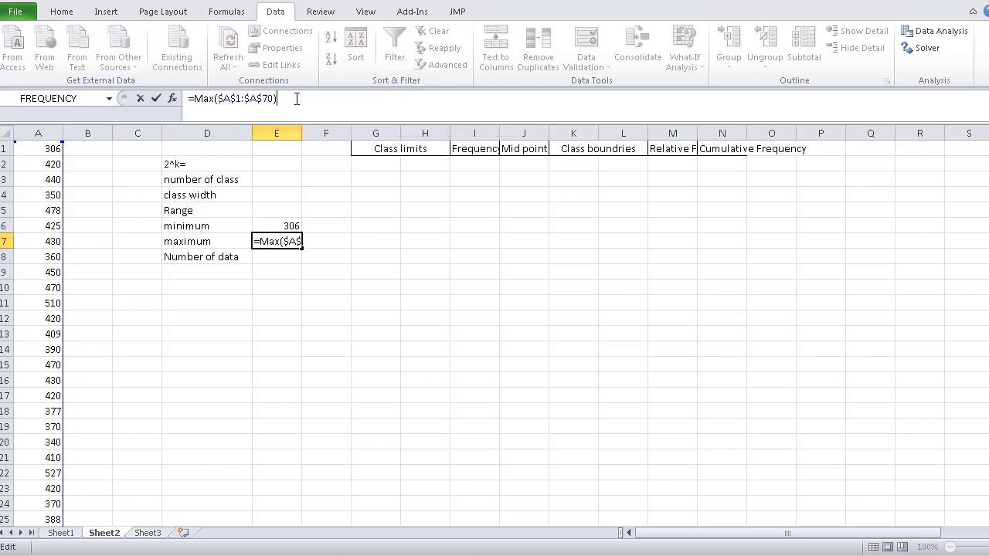
{"action": "key", "text": "Return"}
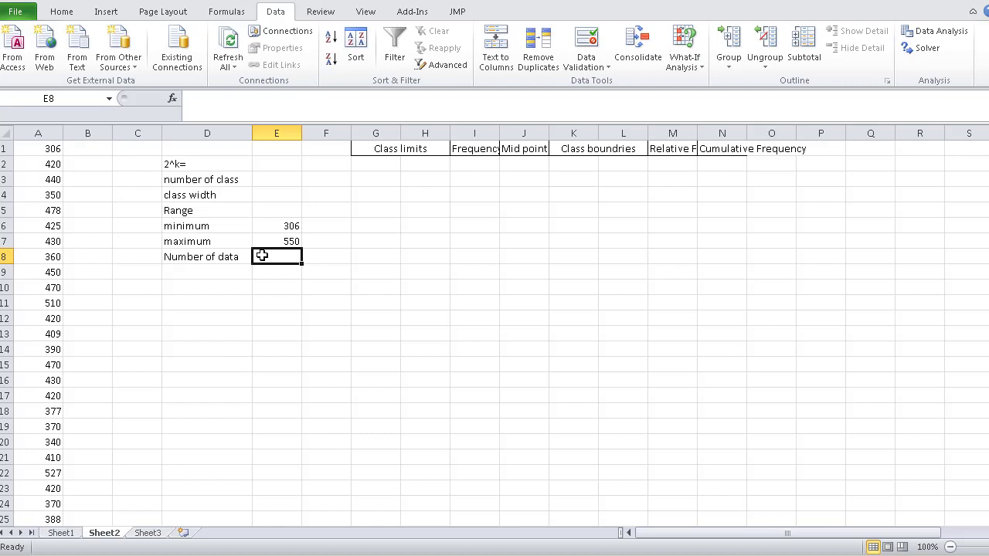
- Fill the maximum formula down to E8 and change its function to COUNT for the number of data
{"action": "type", "text": "="}
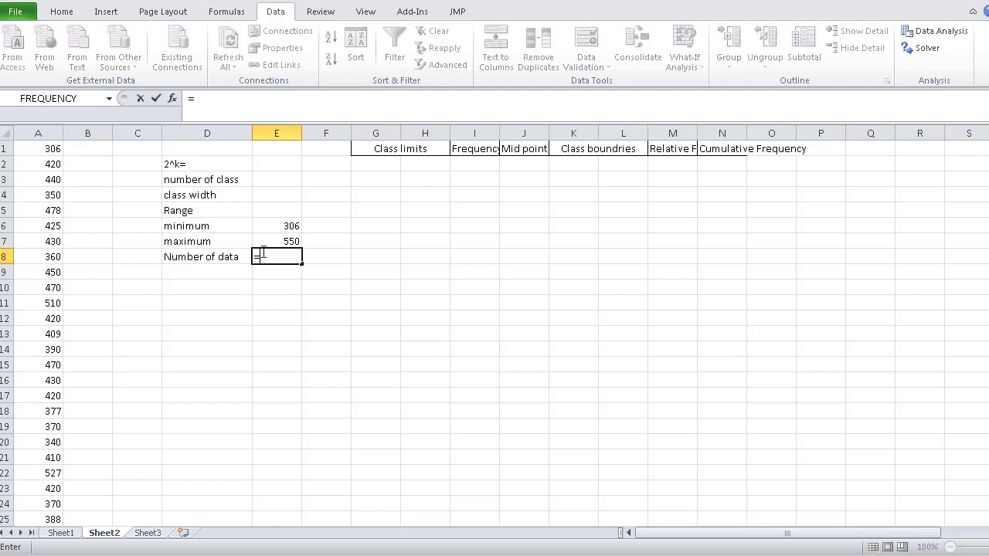
{"action": "key", "text": "Escape"}
{"action": "left_click", "coordinate": [292, 241]}
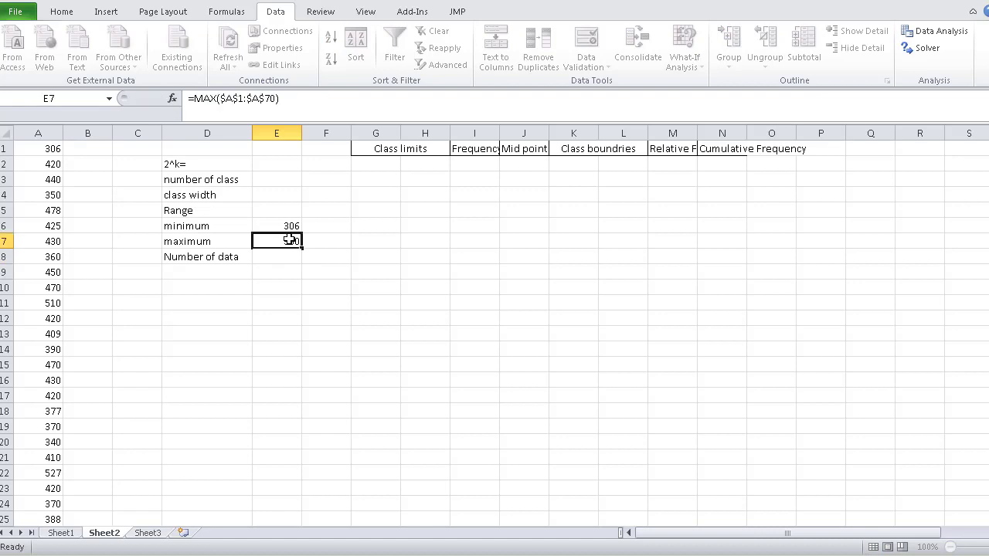
{"action": "left_click_drag", "start_coordinate": [302, 246], "coordinate": [303, 263]}
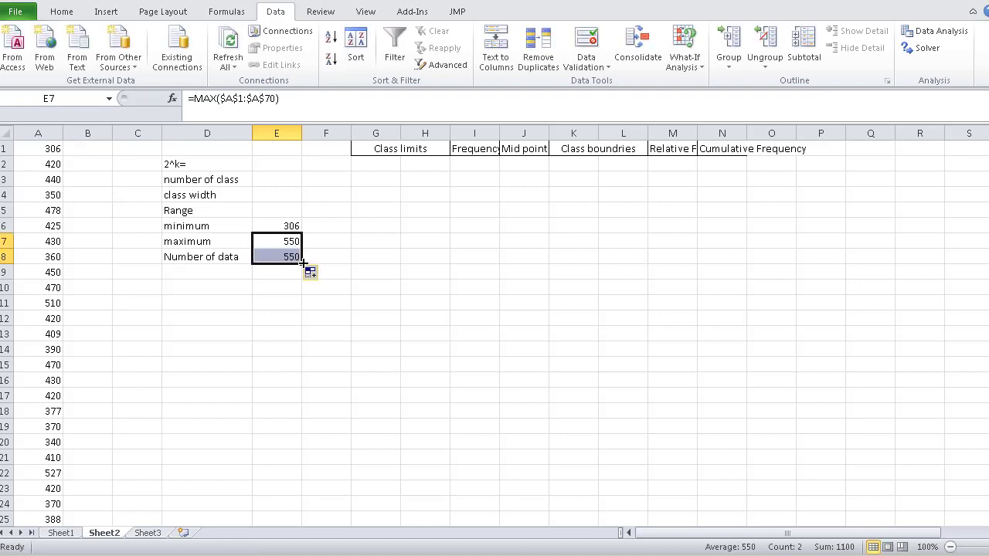
{"action": "left_click", "coordinate": [283, 257]}
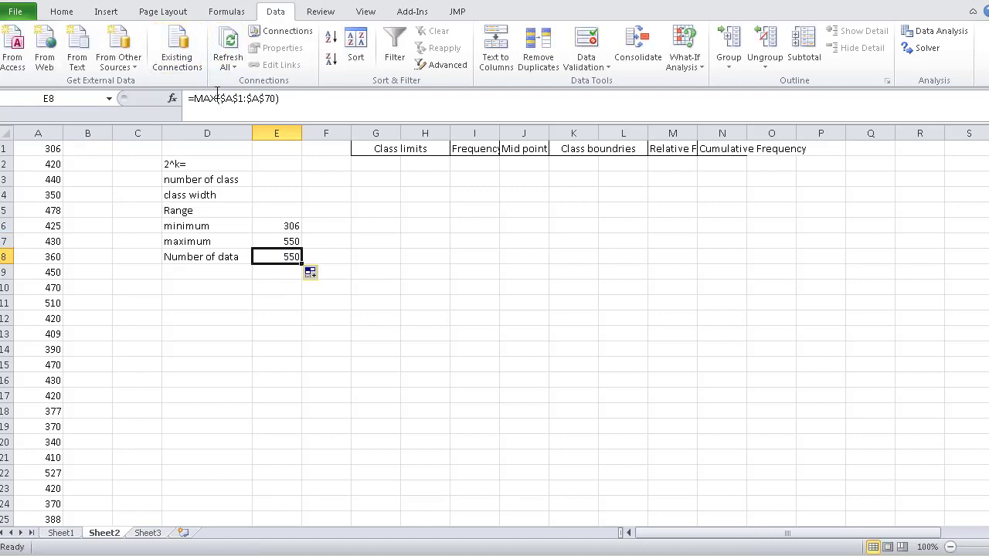
{"action": "left_click_drag", "start_coordinate": [217, 98], "coordinate": [194, 98]}
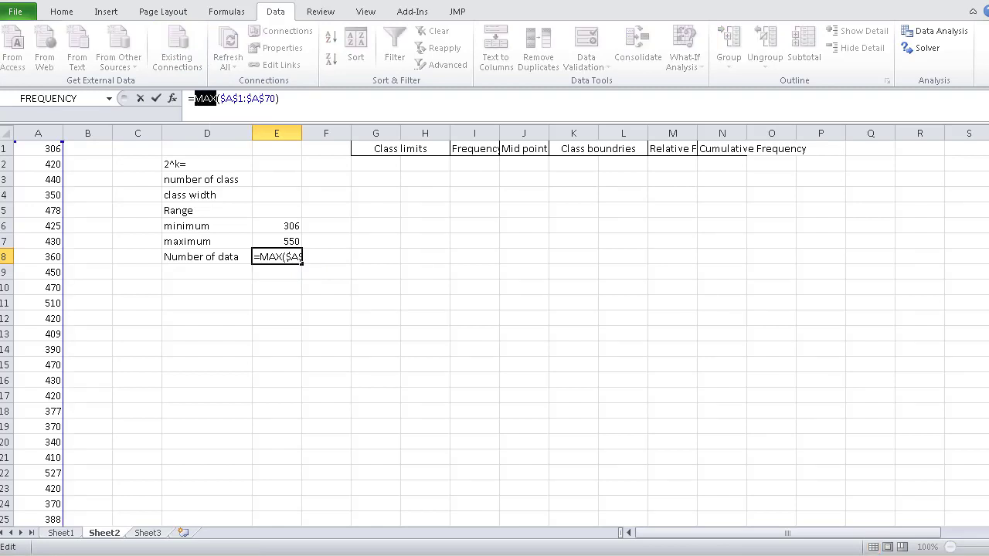
{"action": "type", "text": "coun"}
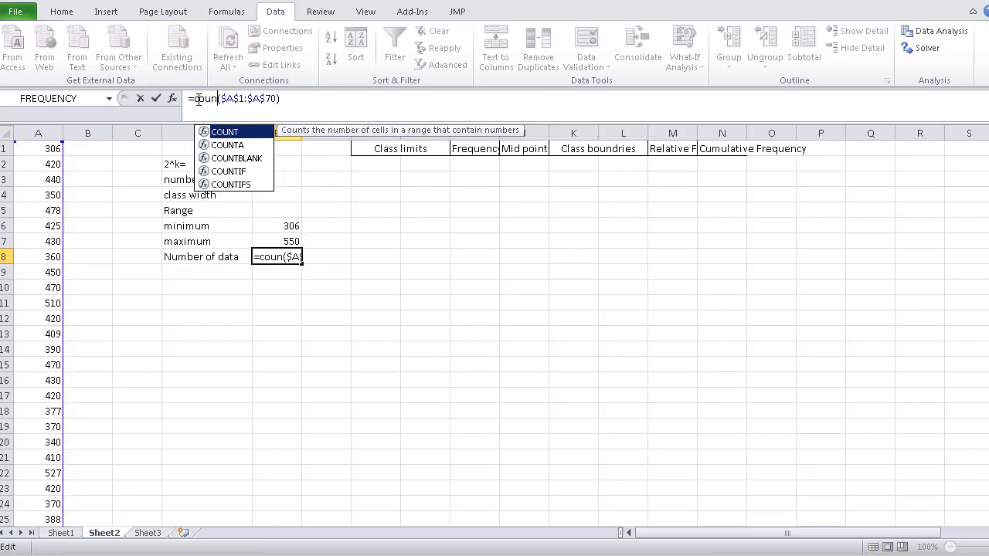
{"action": "type", "text": "t"}
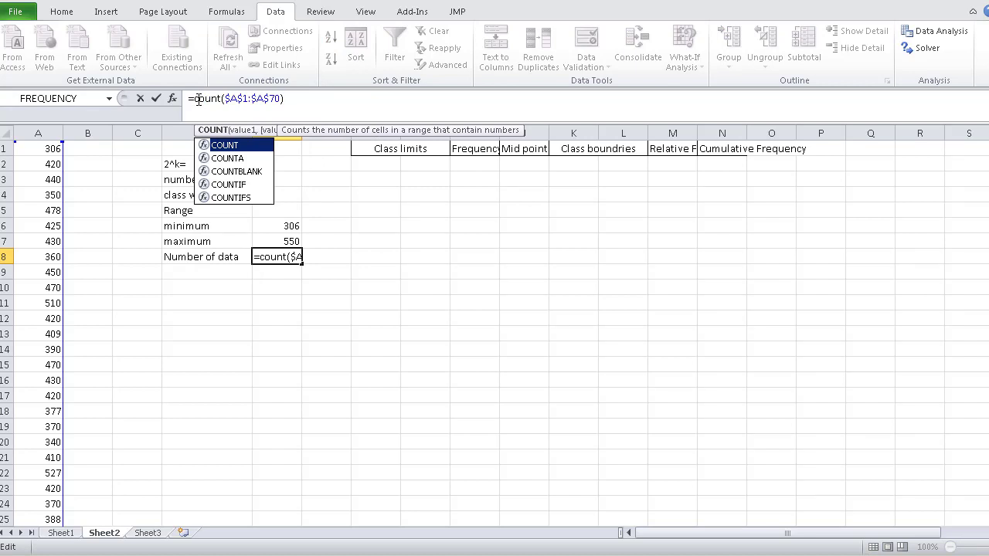
{"action": "key", "text": "Return"}
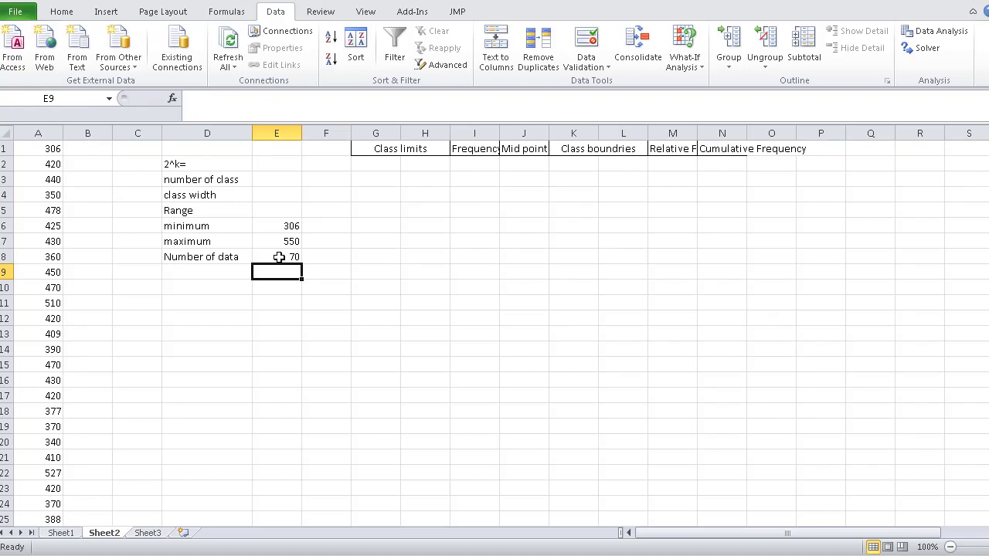
- Calculate the range in E5 as maximum minus minimum with the formula =E7-E6
{"action": "left_click", "coordinate": [271, 211]}
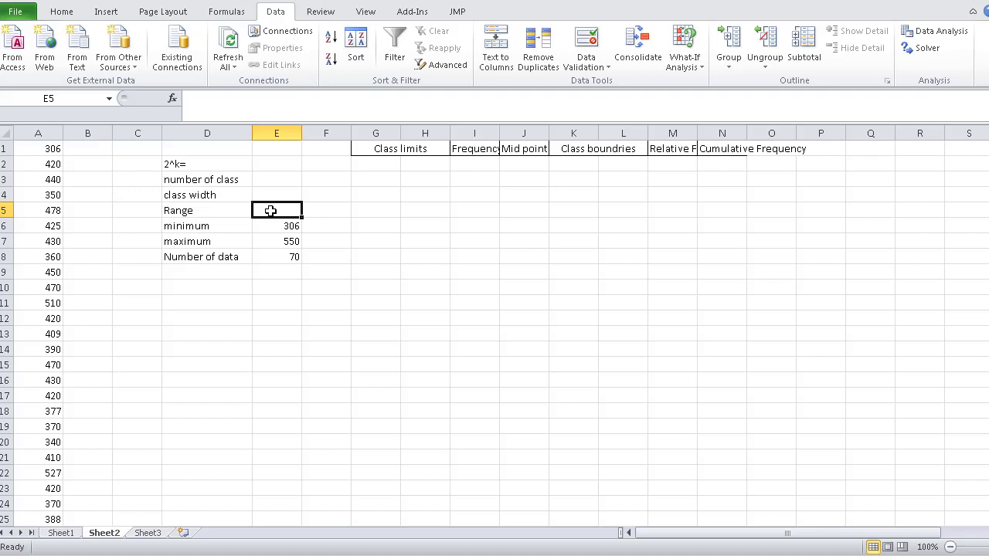
{"action": "type", "text": "="}
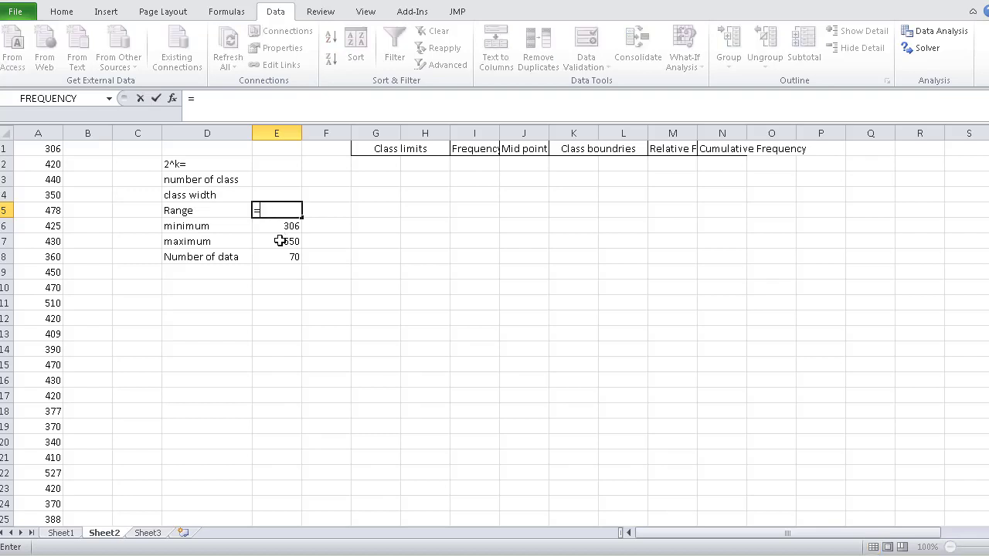
{"action": "left_click", "coordinate": [280, 241]}
{"action": "type", "text": "-"}
{"action": "left_click", "coordinate": [282, 225]}
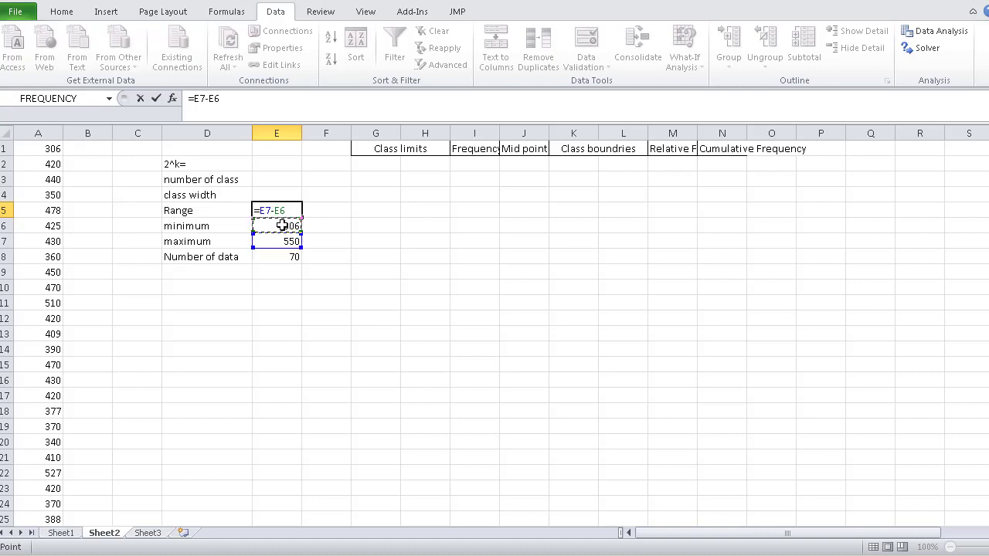
{"action": "key", "text": "Return"}
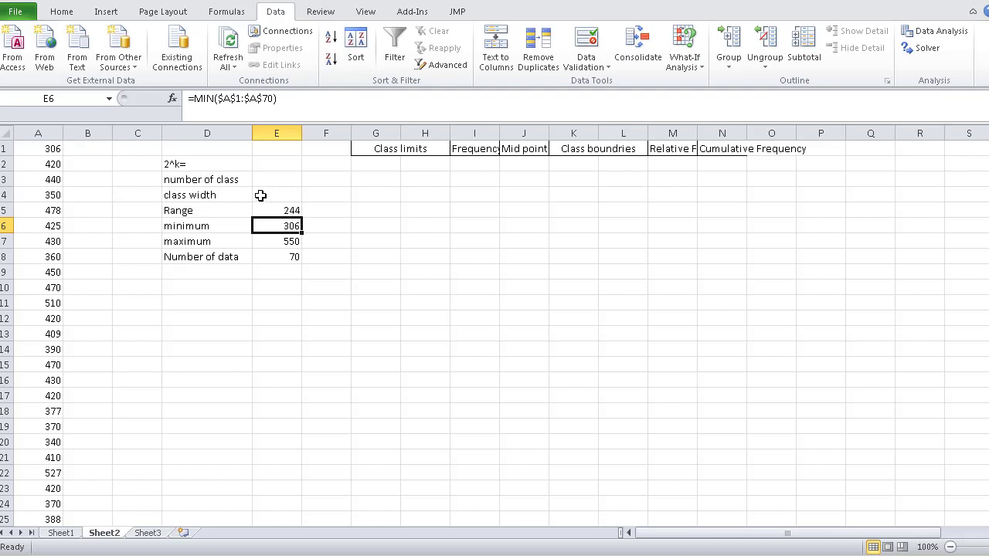
- Enter the formula =2^E3 in E2 to raise 2 to the number of classes
{"action": "left_click", "coordinate": [261, 162]}
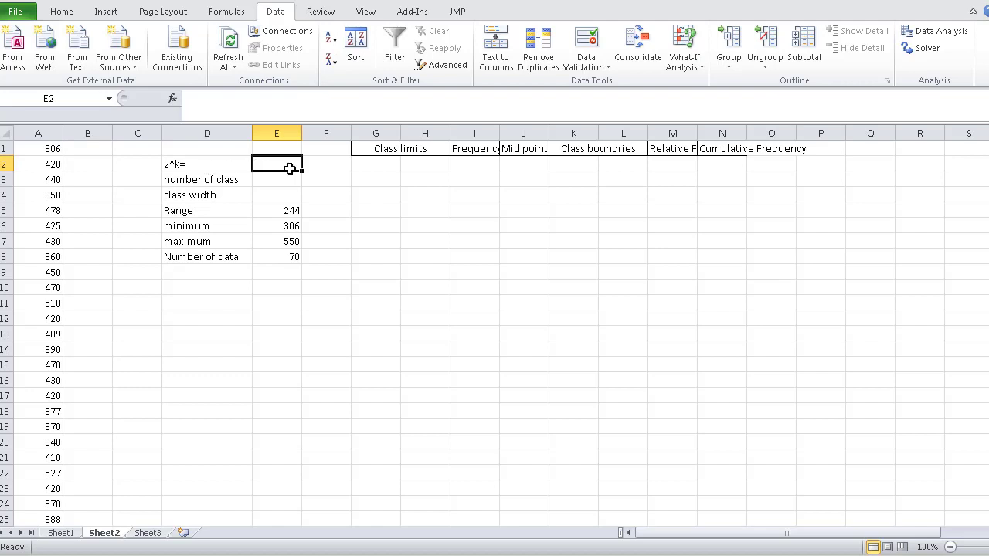
{"action": "type", "text": "=2^"}
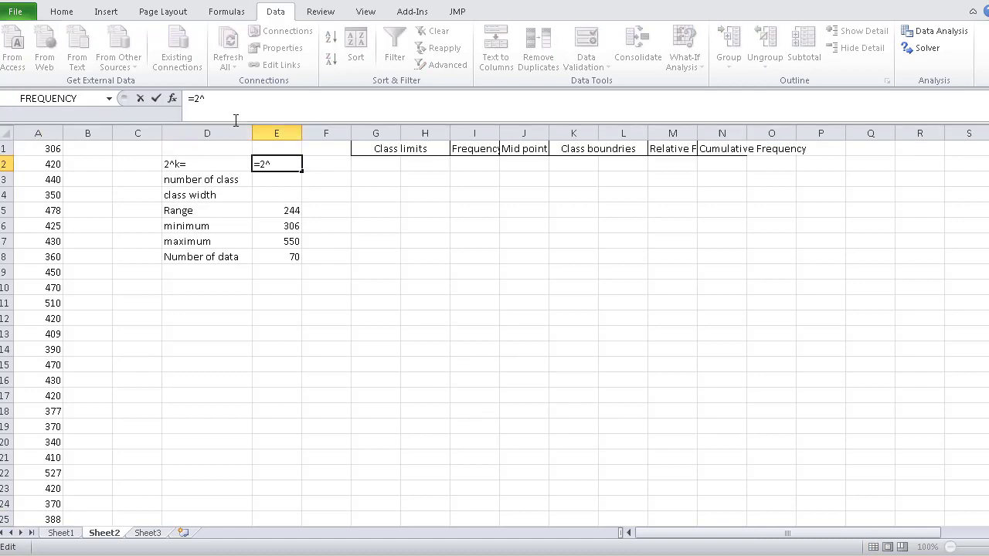
{"action": "left_click", "coordinate": [275, 179]}
{"action": "key", "text": "Return"}
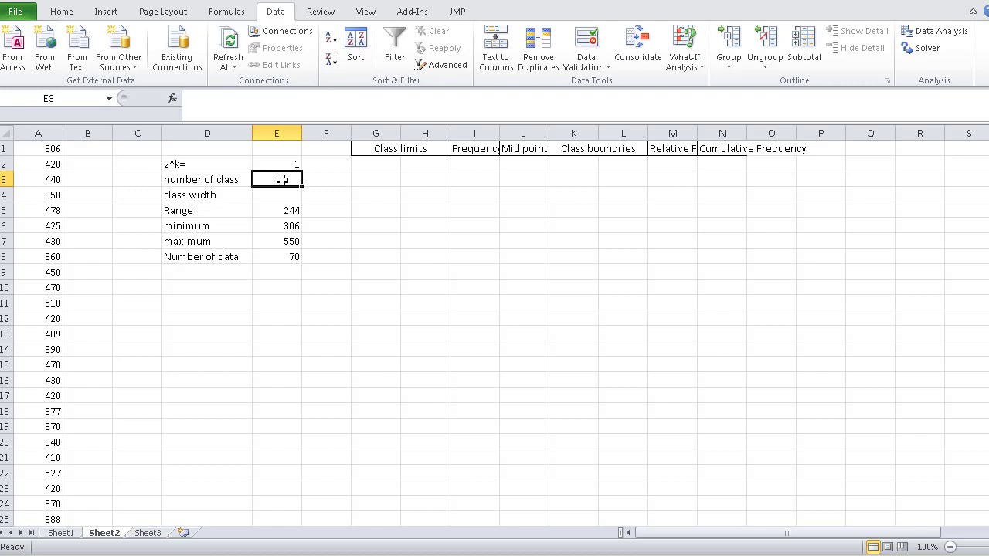
- Try 2, 3 and 6 in turn as the number of classes in E3
{"action": "type", "text": "2"}
{"action": "key", "text": "Return"}
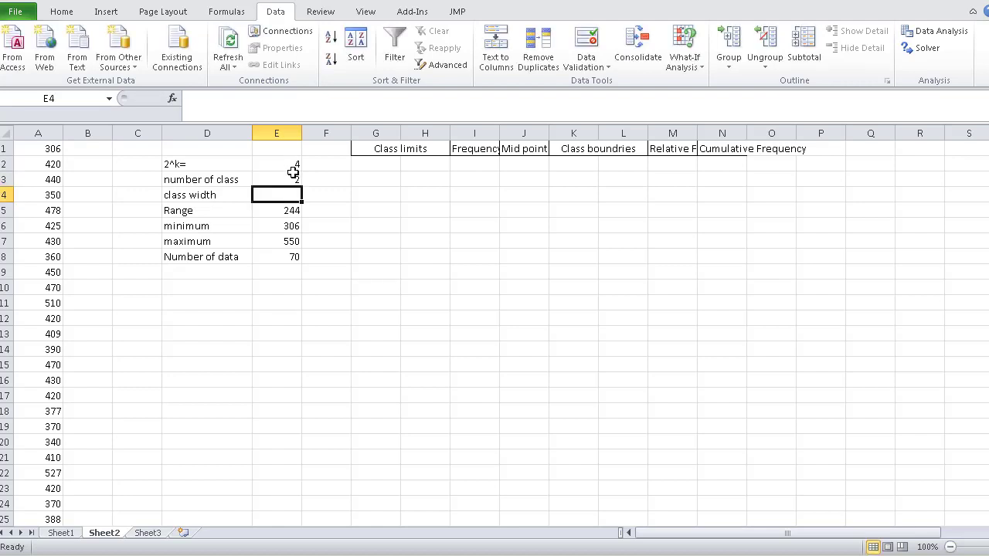
{"action": "left_click", "coordinate": [289, 179]}
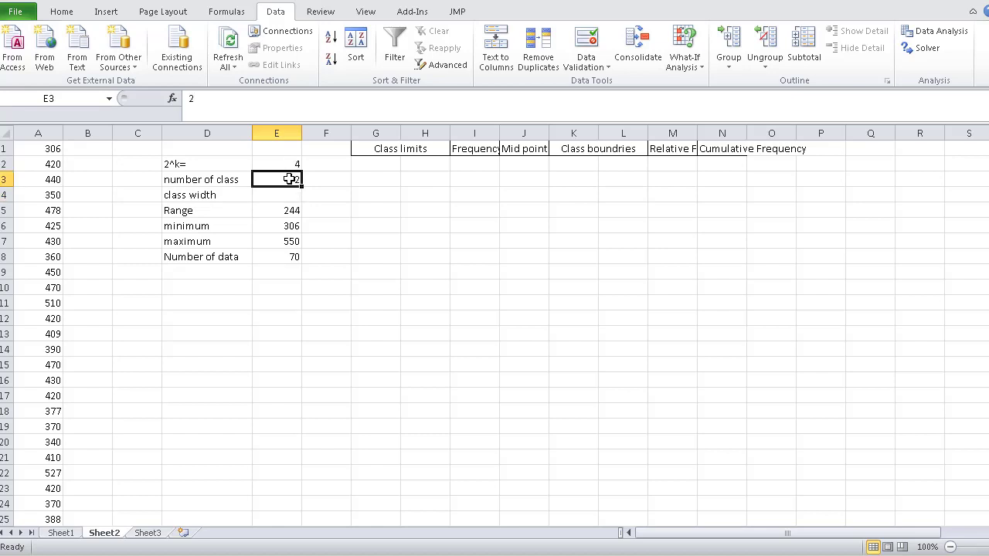
{"action": "type", "text": "3"}
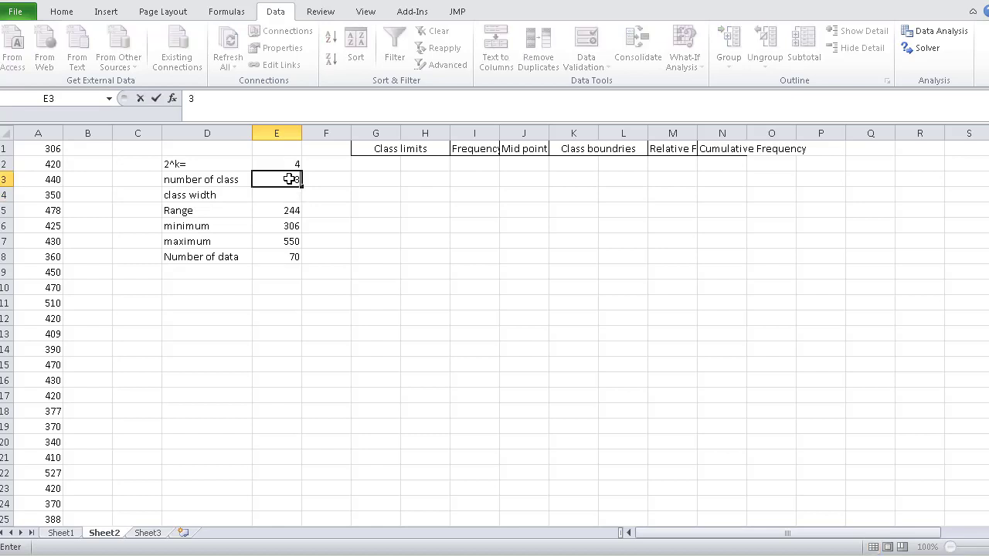
{"action": "key", "text": "Return"}
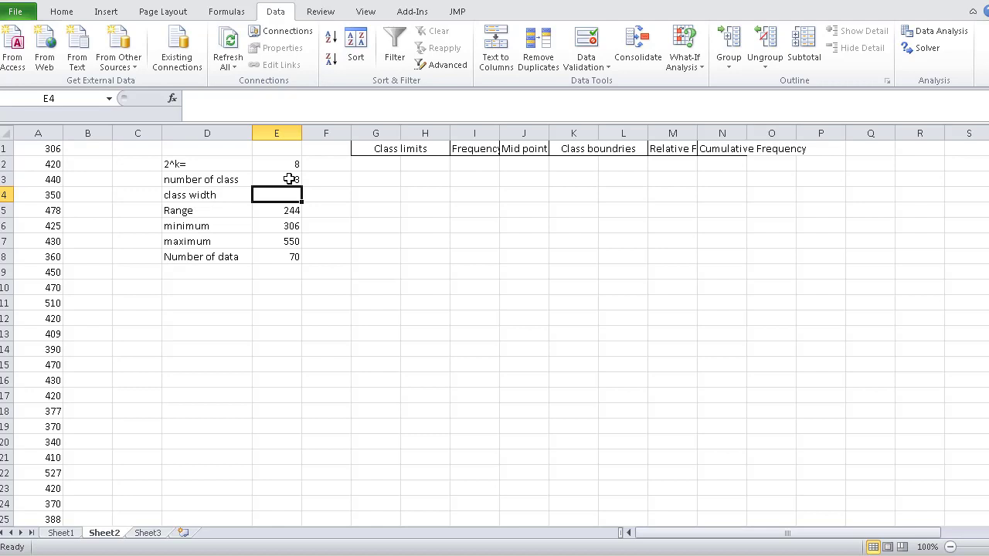
{"action": "left_click", "coordinate": [289, 180]}
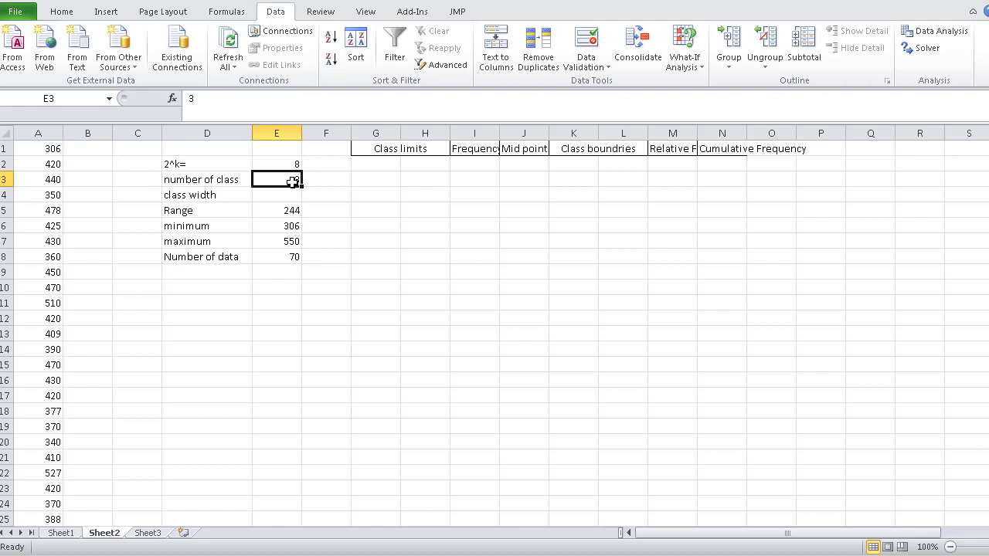
{"action": "type", "text": "6"}
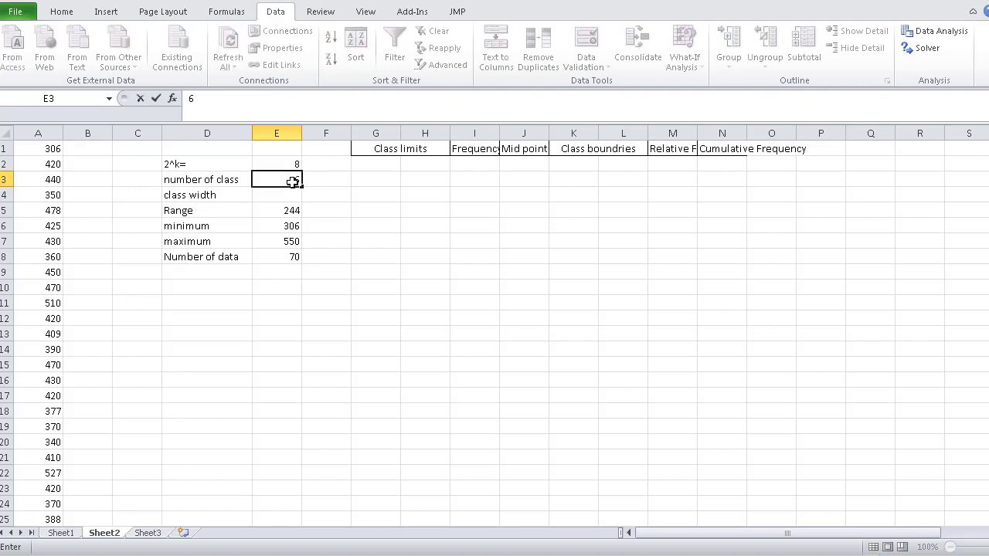
{"action": "key", "text": "Return"}
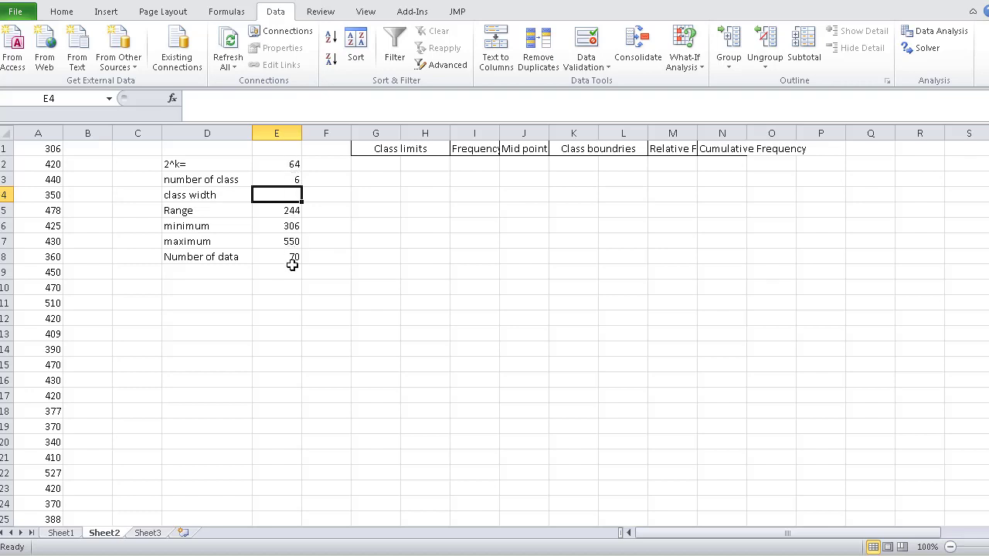
- Set the number of classes in E3 to 7
{"action": "left_click", "coordinate": [290, 178]}
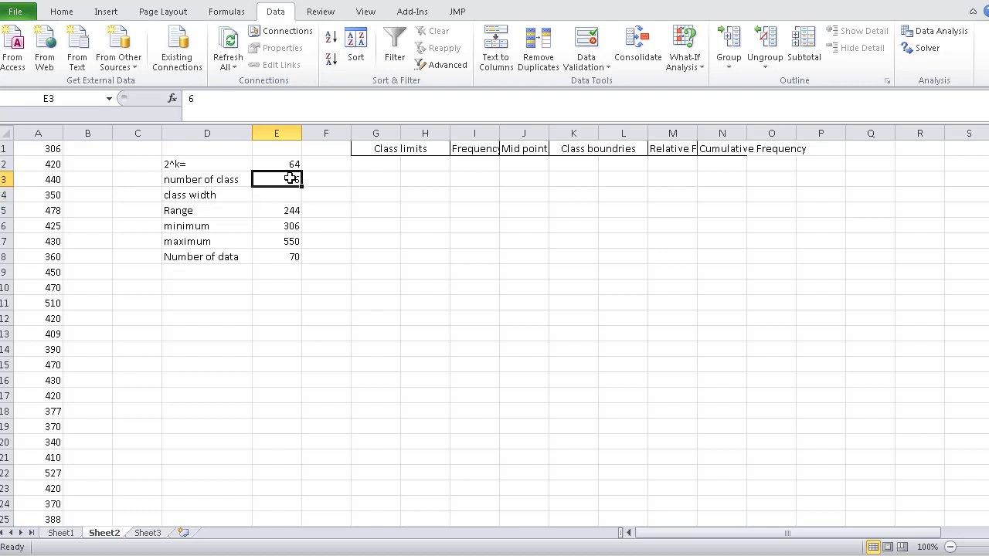
{"action": "type", "text": "7"}
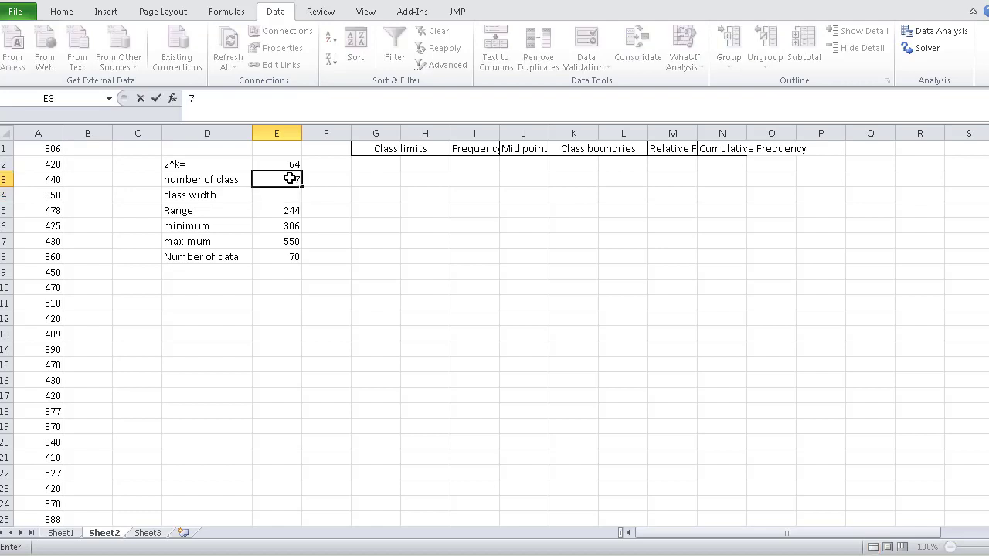
{"action": "key", "text": "Return"}
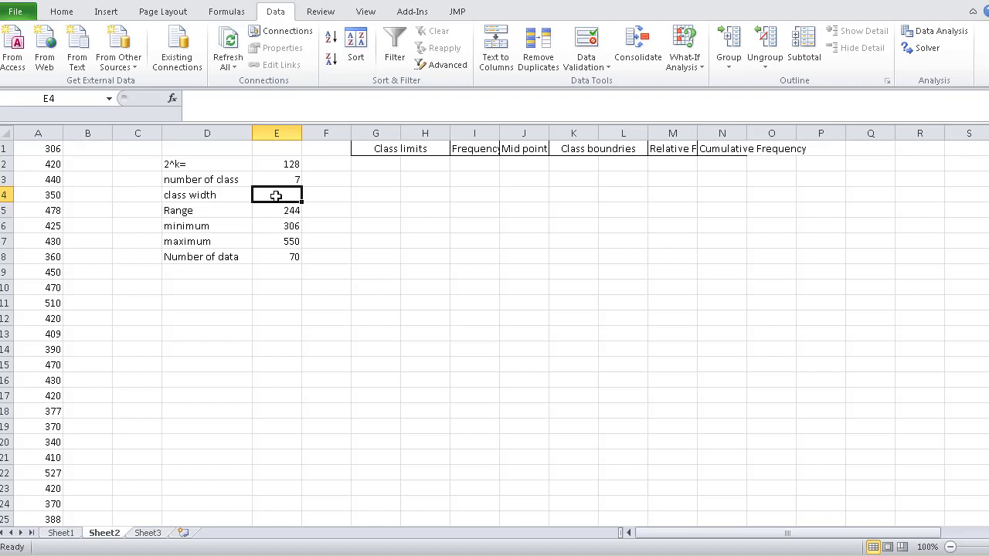
- Calculate the class width in E4 as range divided by number of classes with the formula =E5/E3
{"action": "type", "text": "="}
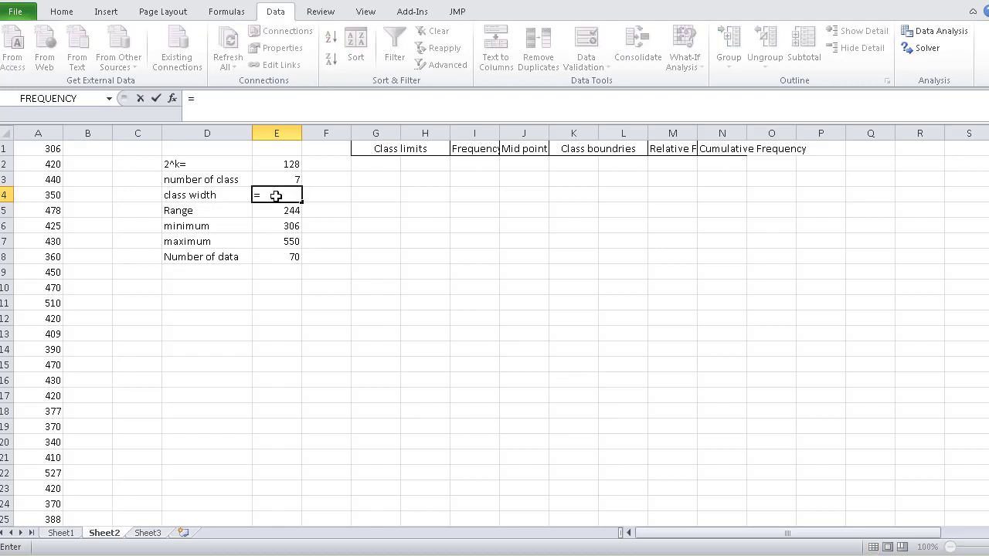
{"action": "left_click", "coordinate": [278, 195]}
{"action": "left_click", "coordinate": [265, 213]}
{"action": "type", "text": "/"}
{"action": "left_click", "coordinate": [297, 179]}
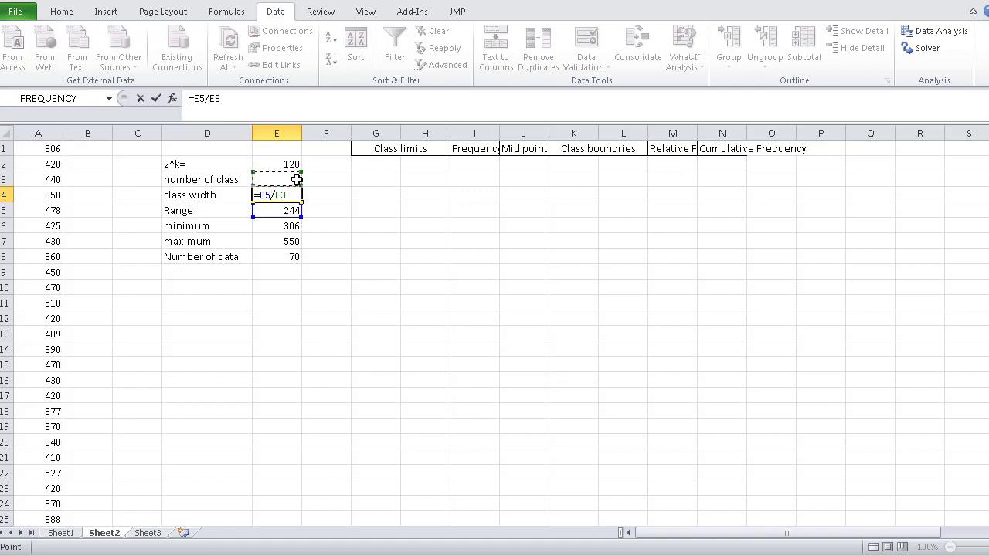
{"action": "key", "text": "Return"}
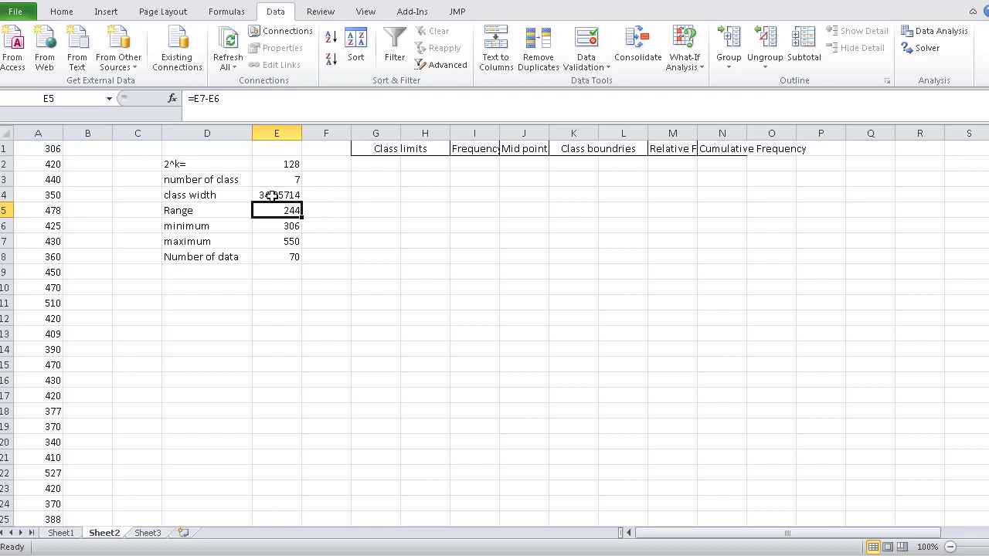
- Change the class width formula in E4 to =ROUNDDOWN(E5/E3,0)+1 so it gives the next whole number
{"action": "double_click", "coordinate": [272, 195]}
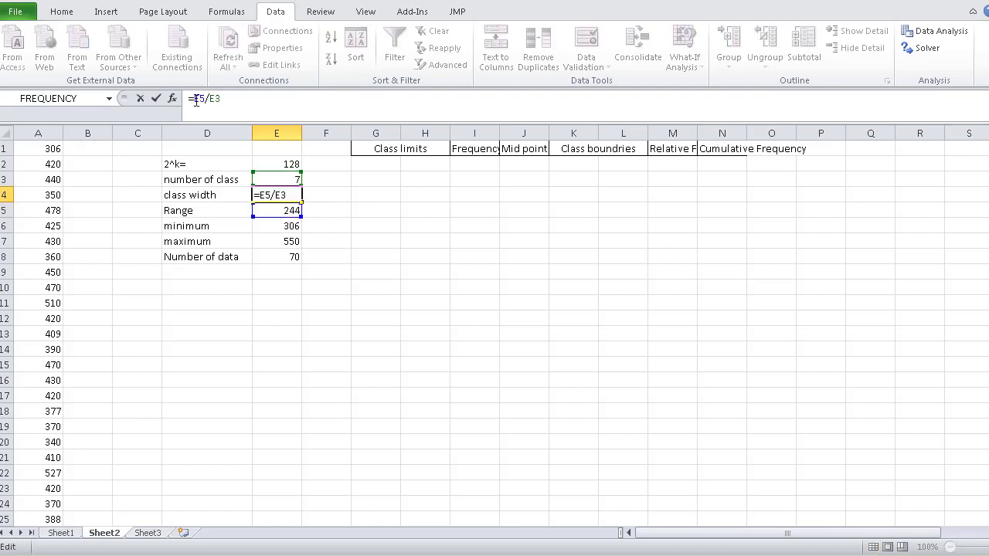
{"action": "left_click", "coordinate": [193, 99]}
{"action": "type", "text": "ro"}
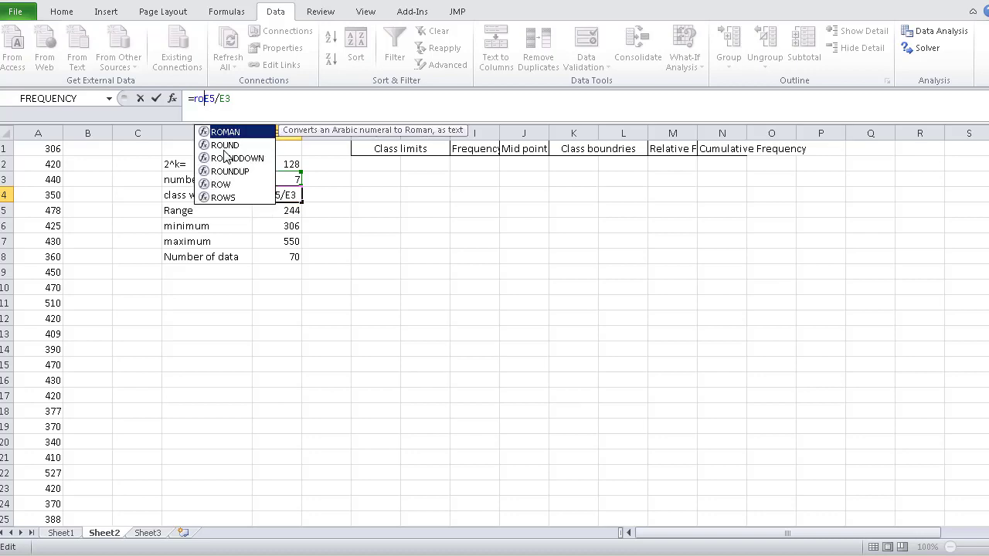
{"action": "left_click", "coordinate": [232, 159]}
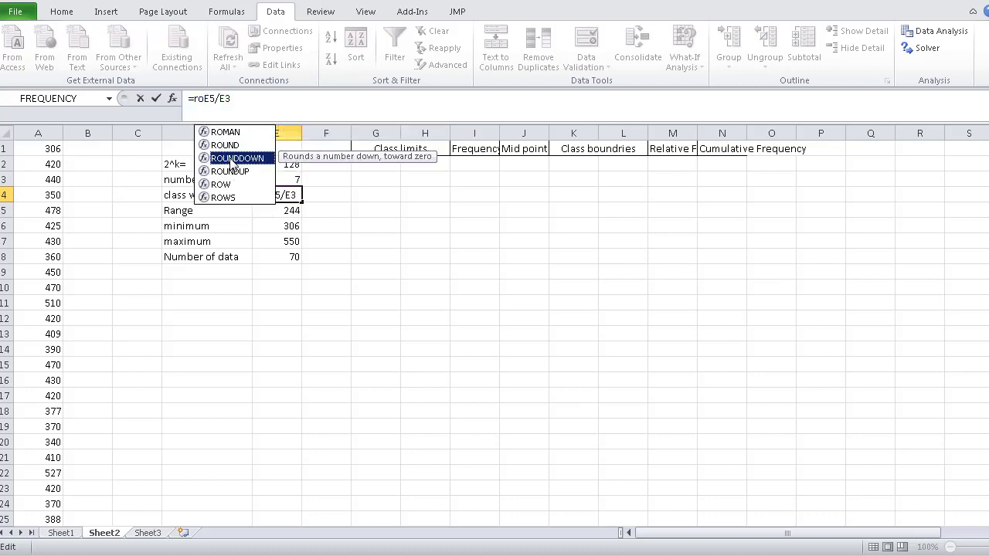
{"action": "double_click", "coordinate": [232, 158]}
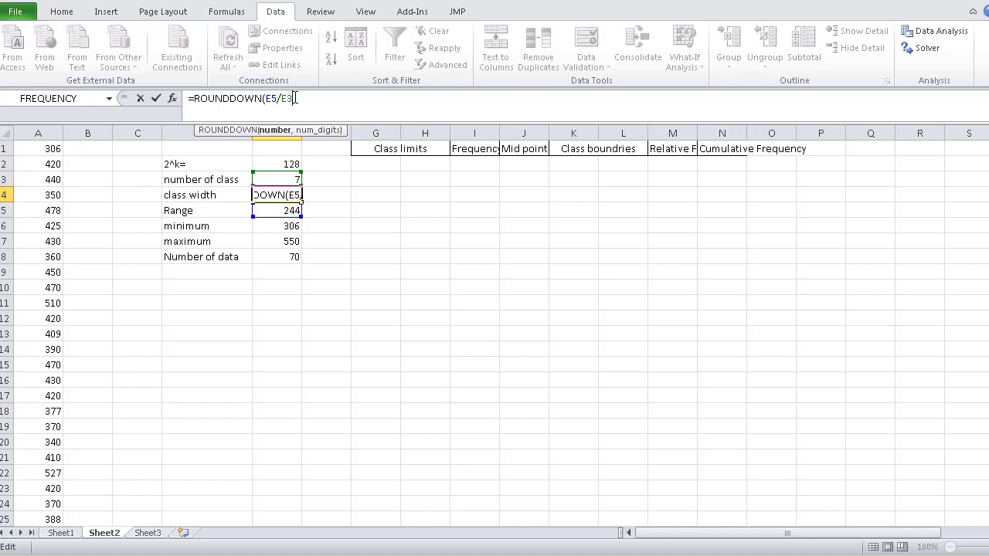
{"action": "type", "text": ",0)+"}
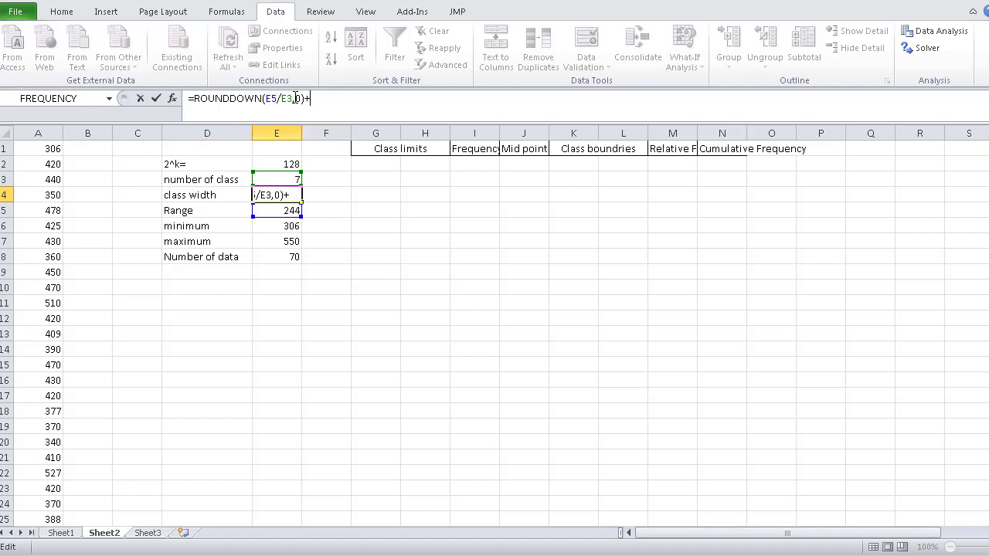
{"action": "type", "text": "1"}
{"action": "key", "text": "Return"}
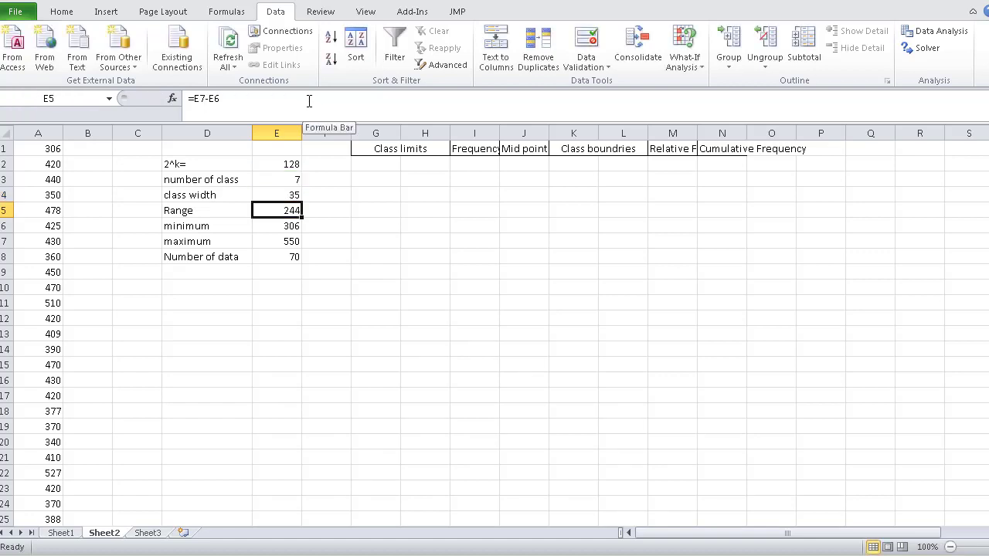
{"action": "left_click", "coordinate": [287, 195]}
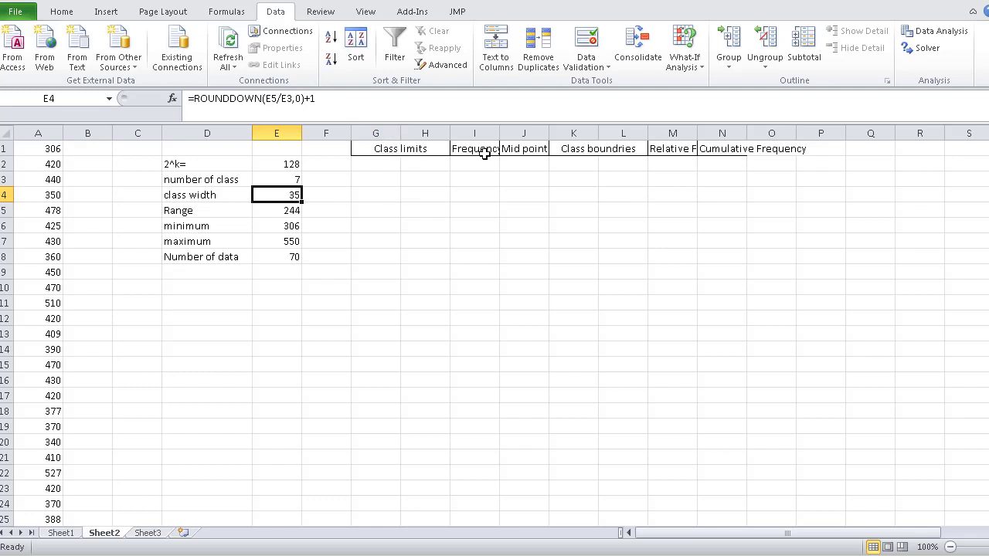
- Enter 306 in G2 as the lower limit of the first class
{"action": "left_click", "coordinate": [370, 166]}
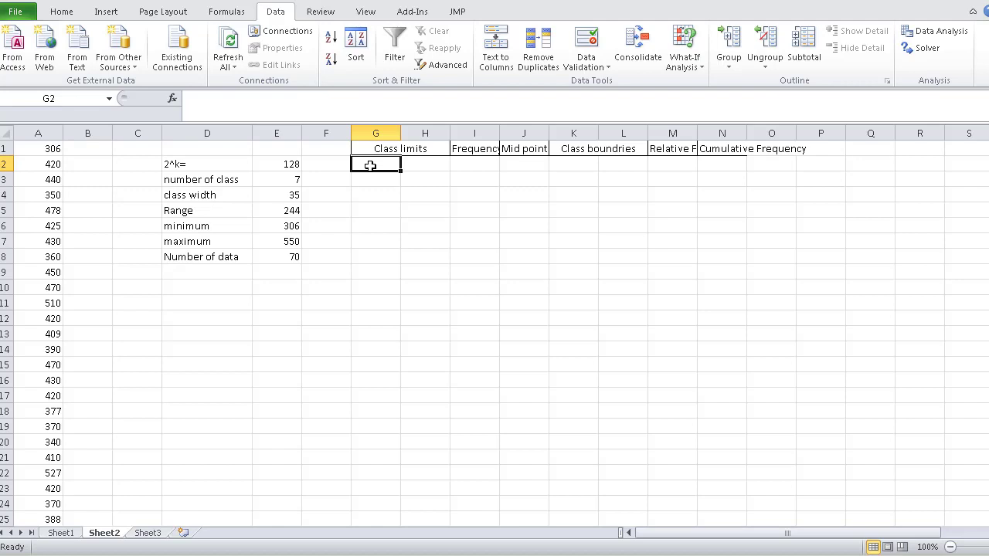
{"action": "type", "text": "306"}
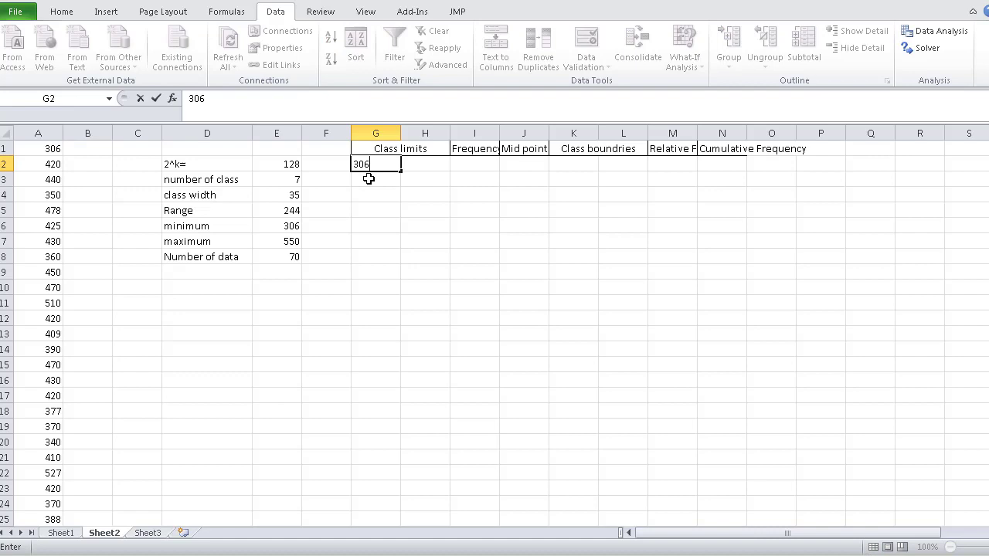
- Calculate the remaining lower class limits by entering =G2+$E$4 in G3 and filling it down to G8
{"action": "left_click", "coordinate": [368, 179]}
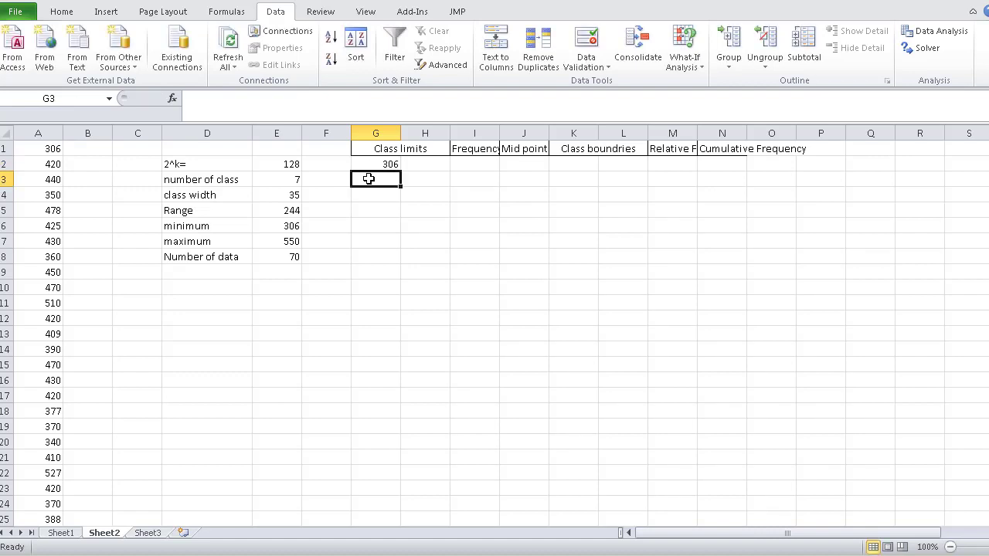
{"action": "type", "text": "="}
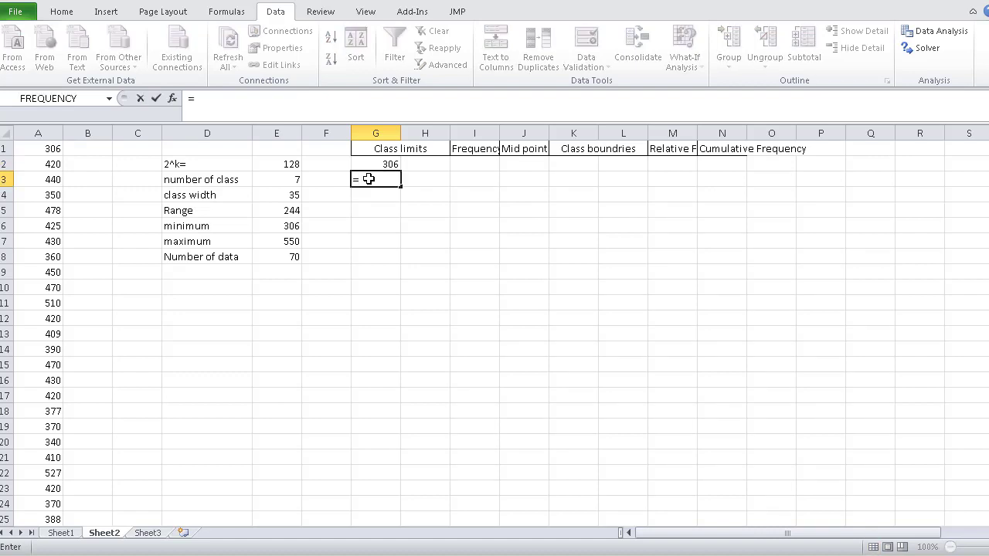
{"action": "left_click", "coordinate": [369, 164]}
{"action": "type", "text": "+"}
{"action": "left_click", "coordinate": [287, 195]}
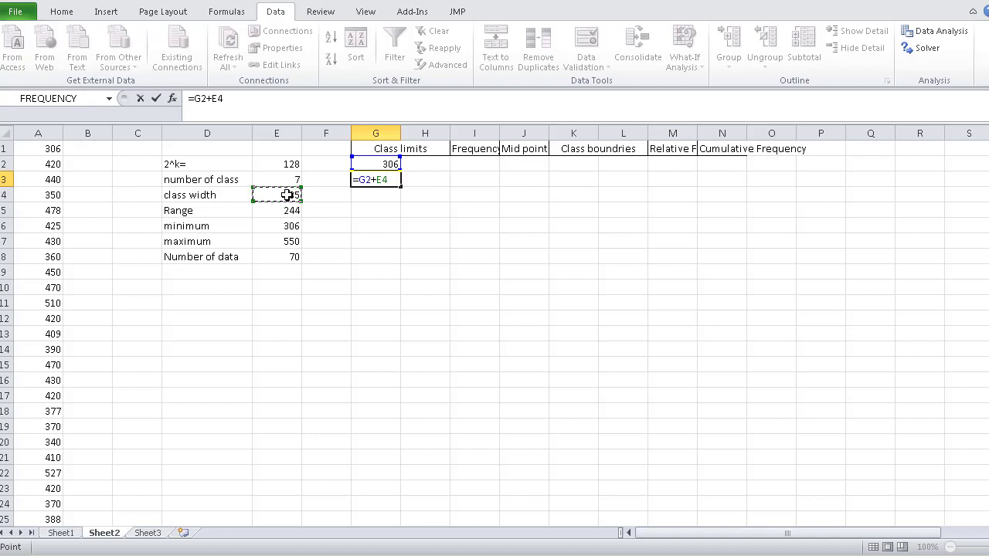
{"action": "key", "text": "F4"}
{"action": "key", "text": "Return"}
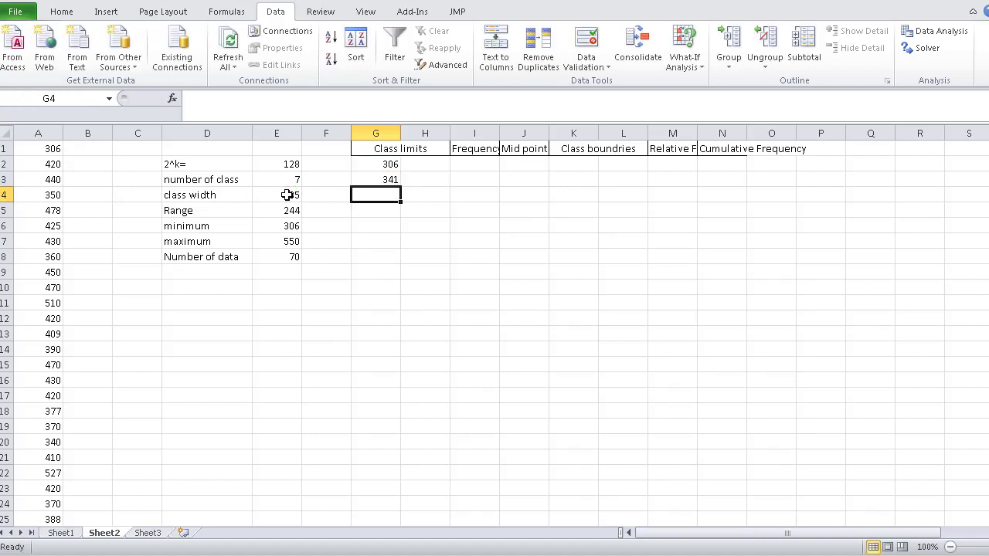
{"action": "left_click", "coordinate": [392, 178]}
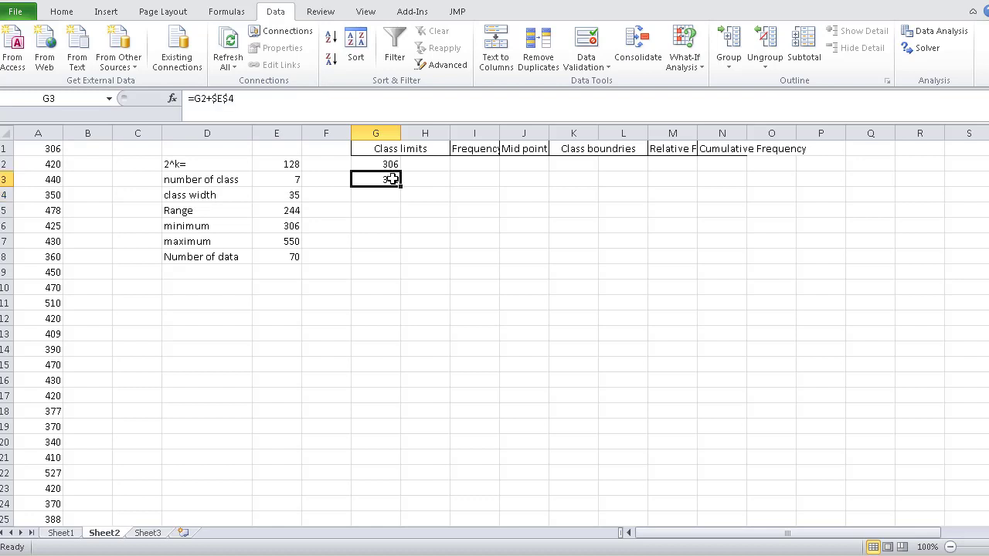
{"action": "left_click_drag", "start_coordinate": [401, 185], "coordinate": [400, 263]}
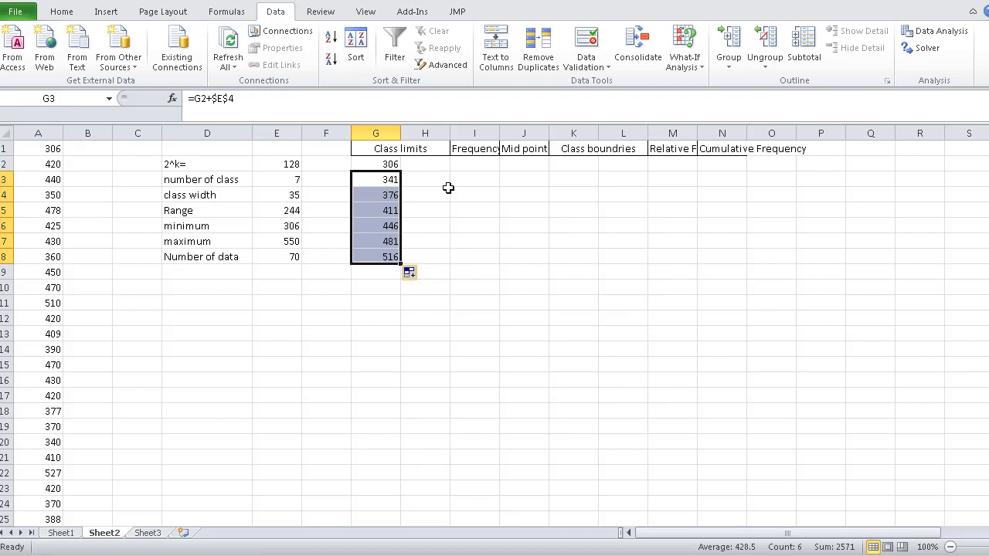
- Enter 340 in H2 as the upper limit of the first class
{"action": "left_click", "coordinate": [417, 189]}
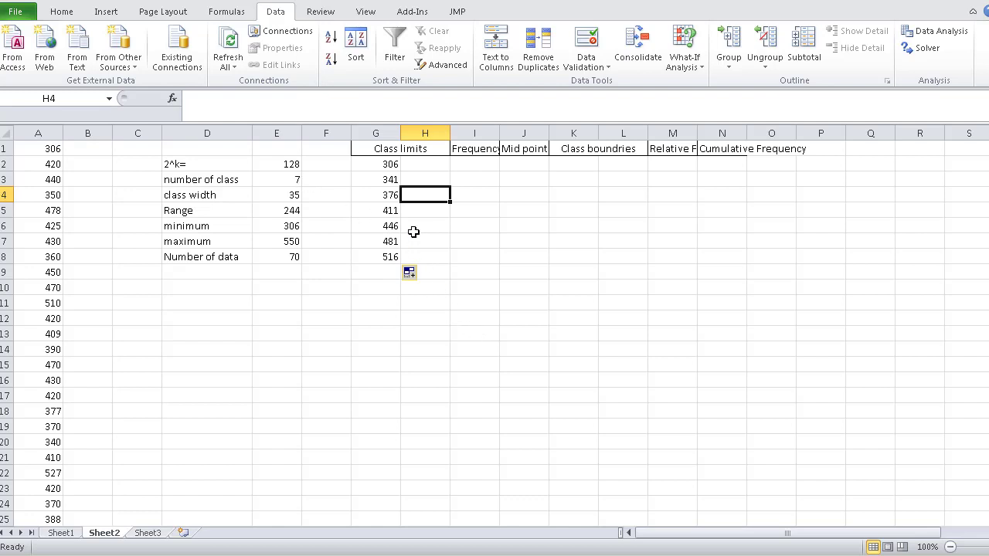
{"action": "left_click", "coordinate": [410, 166]}
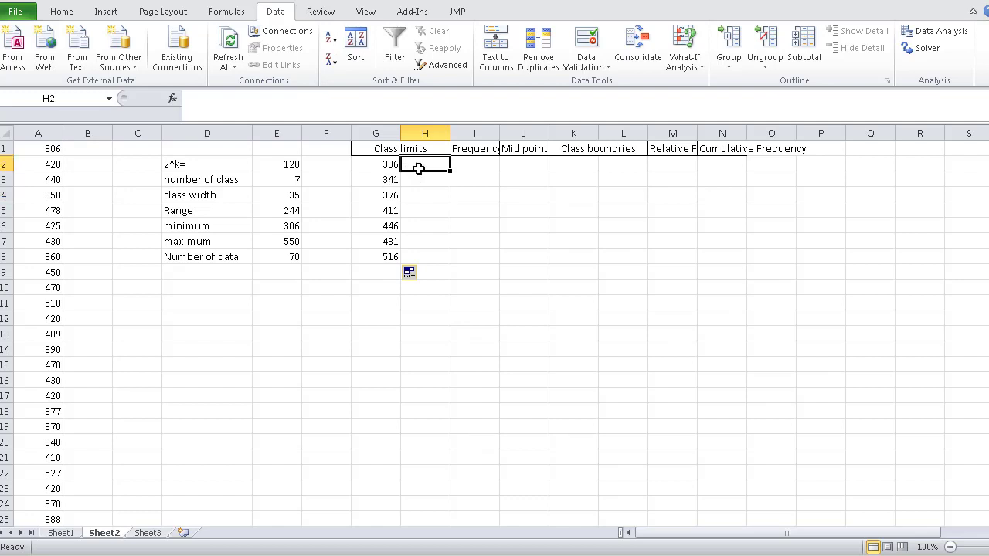
{"action": "type", "text": "340"}
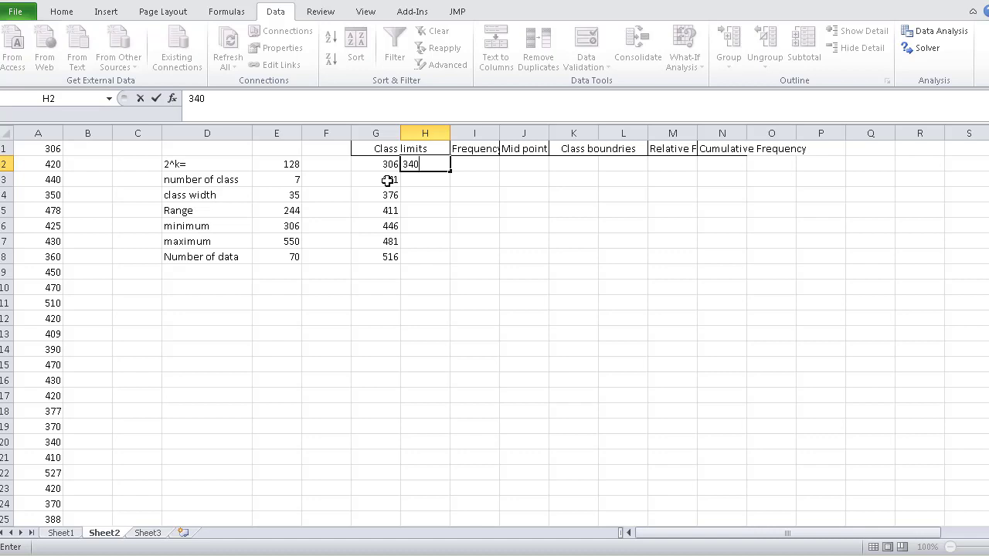
{"action": "key", "text": "Return"}
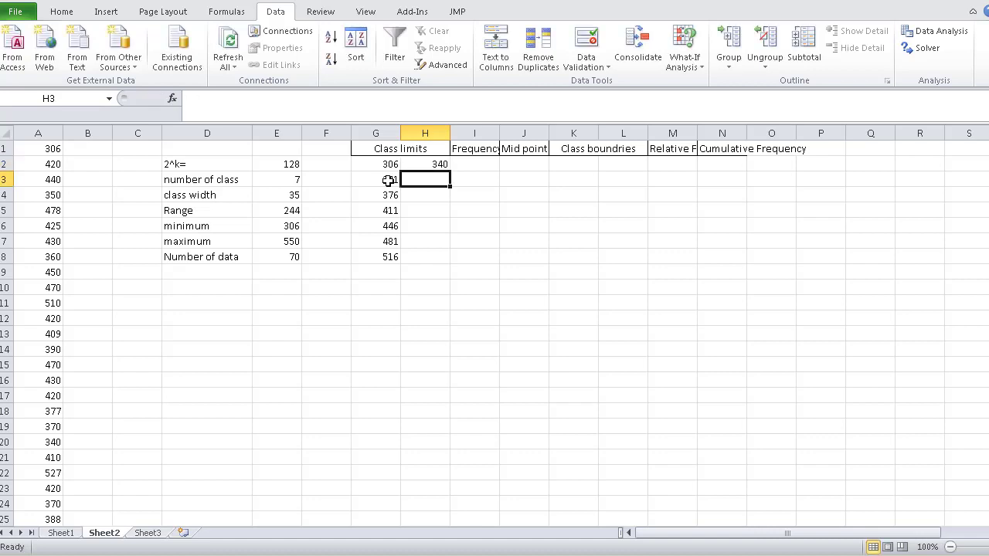
- Calculate the remaining upper class limits by entering =H2+$E$4 in H3 and filling it down to H8
{"action": "type", "text": "="}
{"action": "left_click", "coordinate": [425, 160]}
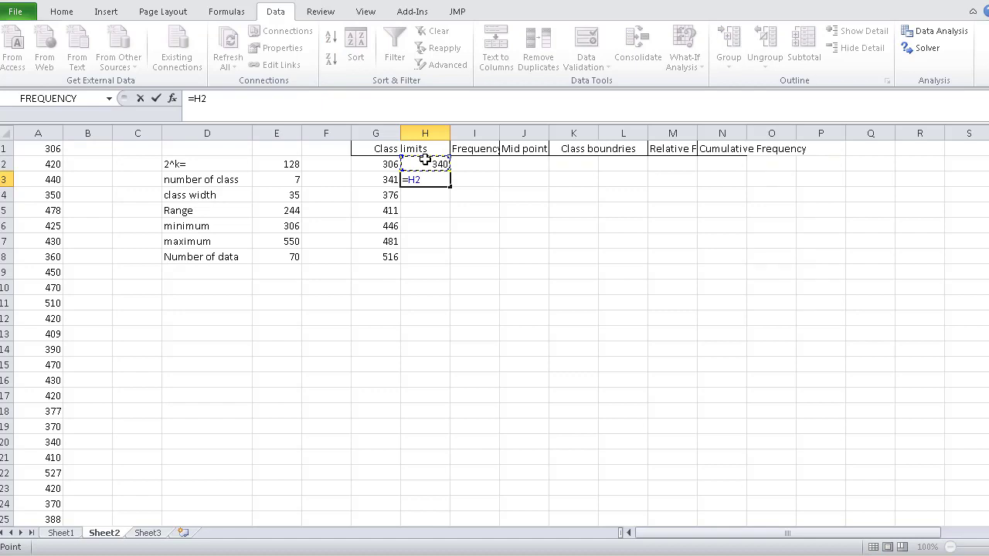
{"action": "type", "text": "+"}
{"action": "left_click", "coordinate": [287, 193]}
{"action": "key", "text": "F4"}
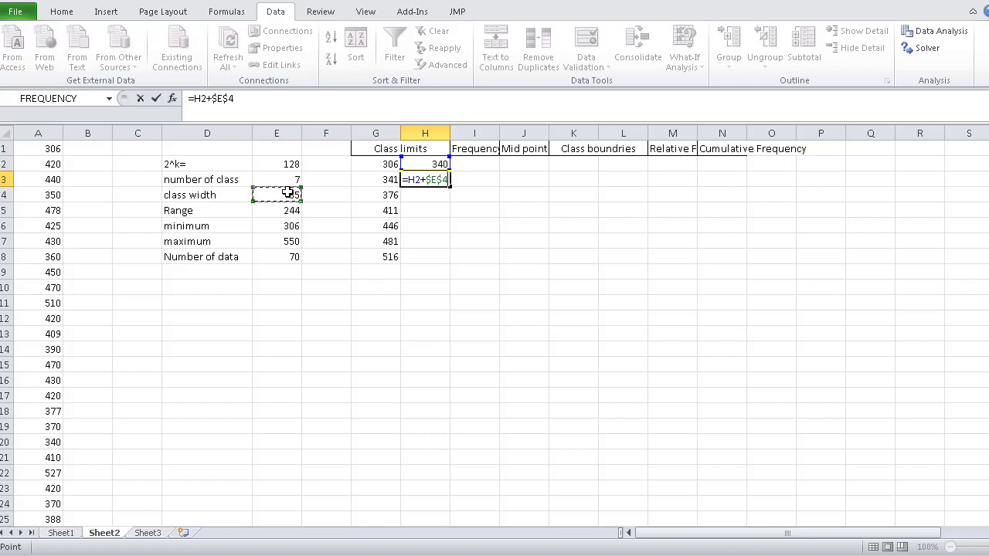
{"action": "key", "text": "Return"}
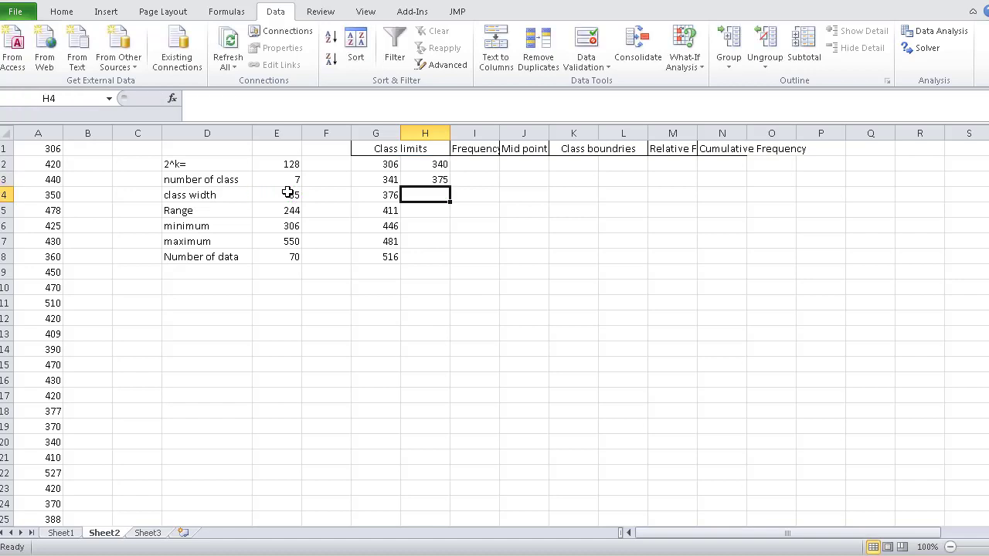
{"action": "left_click", "coordinate": [439, 179]}
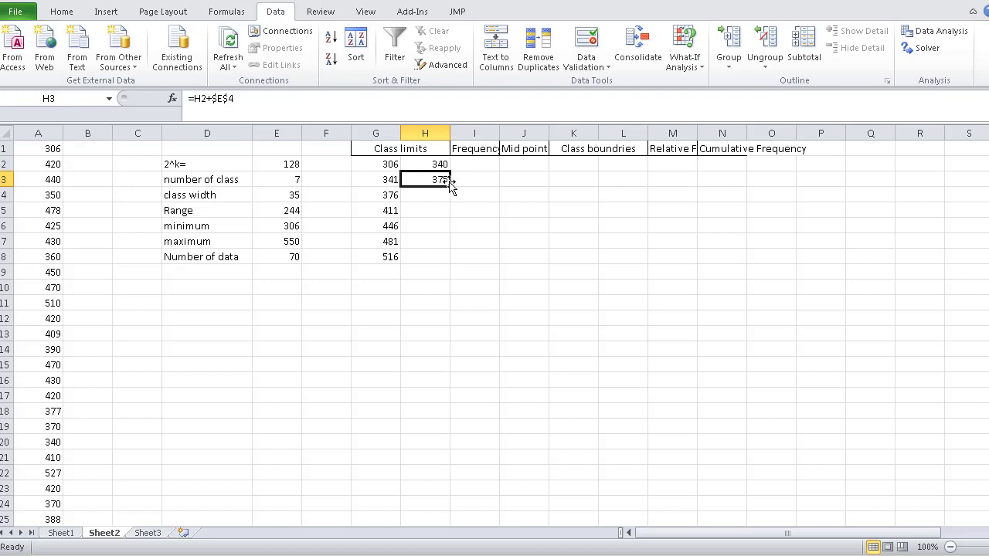
{"action": "left_click_drag", "start_coordinate": [450, 186], "coordinate": [449, 261]}
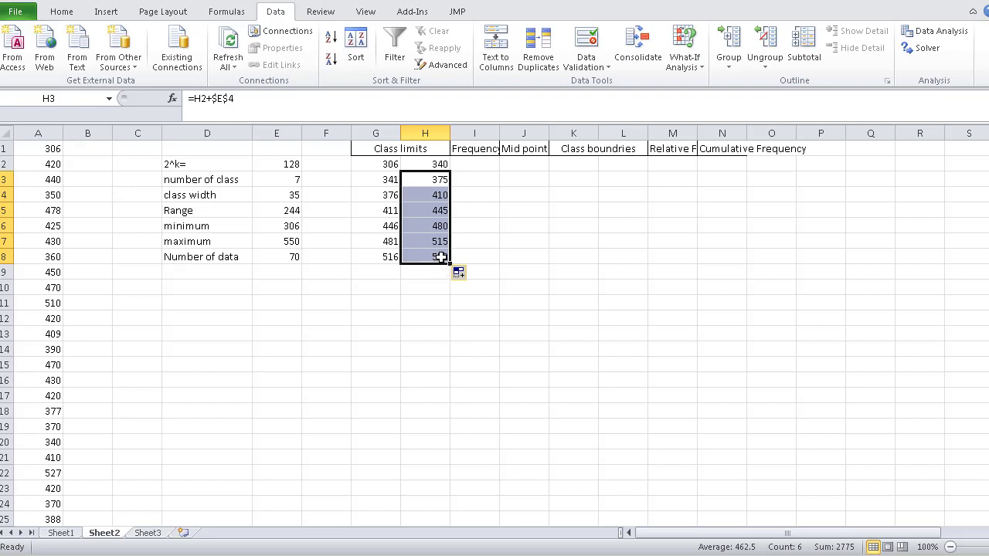
{"action": "left_click", "coordinate": [524, 226]}
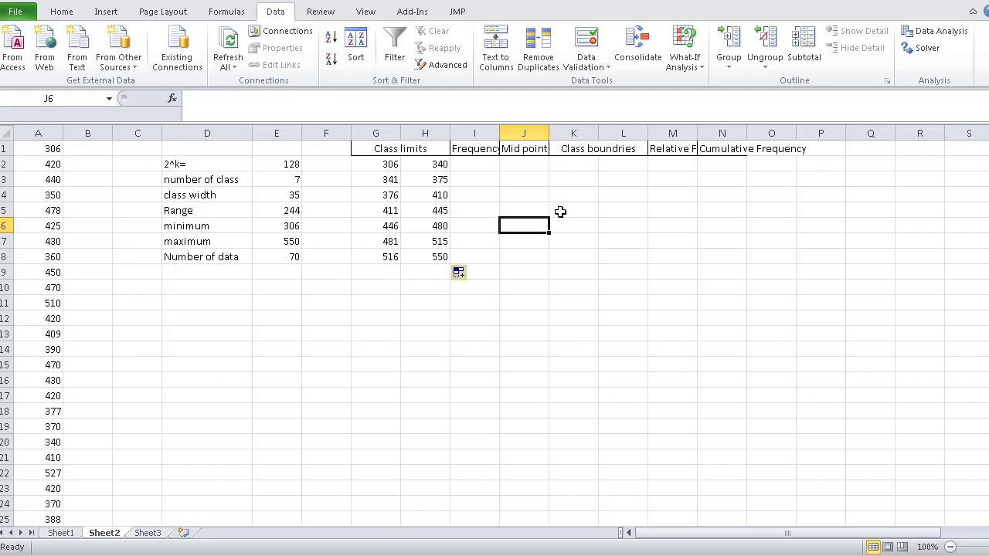
- Widen the Frequency column slightly and fill I2:I8 with the array formula =FREQUENCY(A1:A70,H2:H7)
{"action": "left_click", "coordinate": [481, 164]}
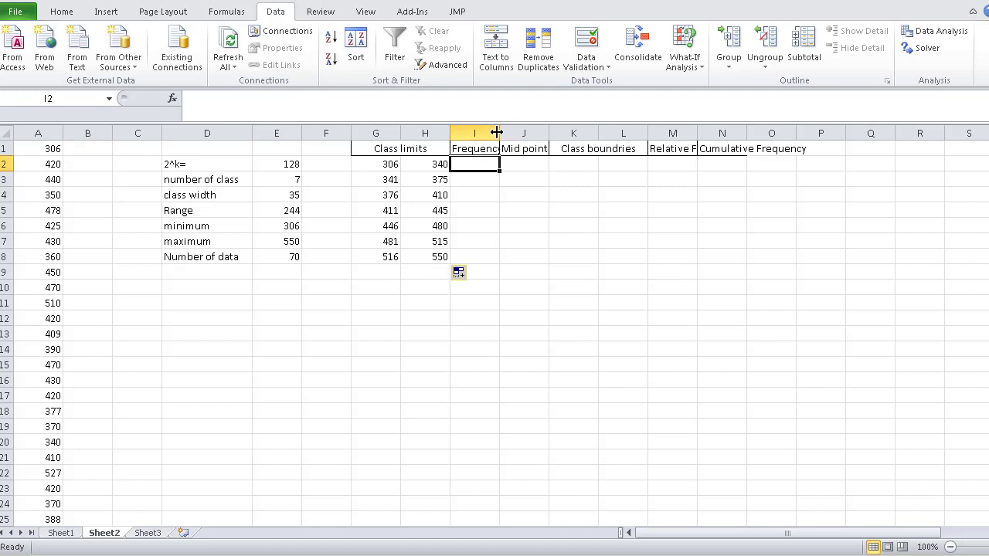
{"action": "left_click_drag", "start_coordinate": [500, 133], "coordinate": [512, 133]}
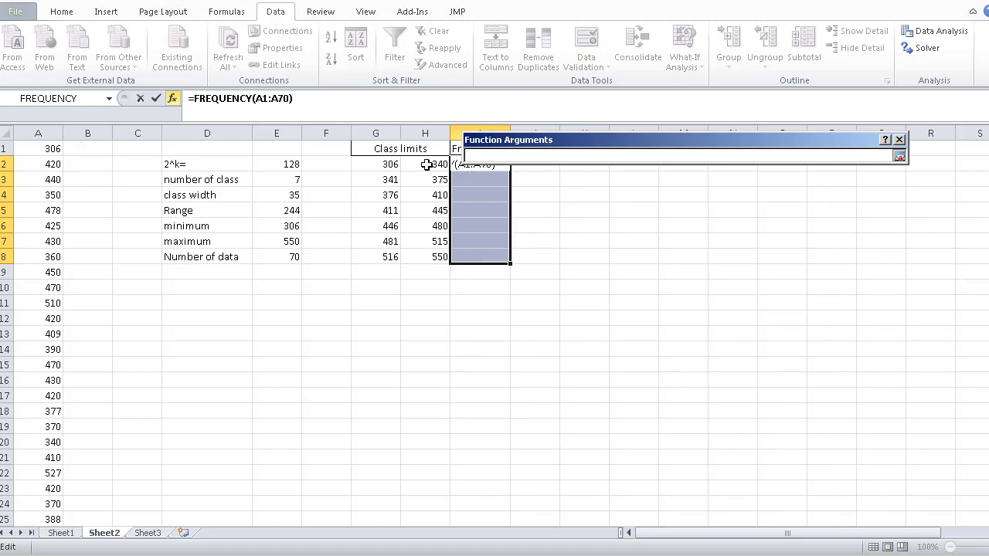
{"action": "left_click_drag", "start_coordinate": [427, 164], "coordinate": [427, 242]}
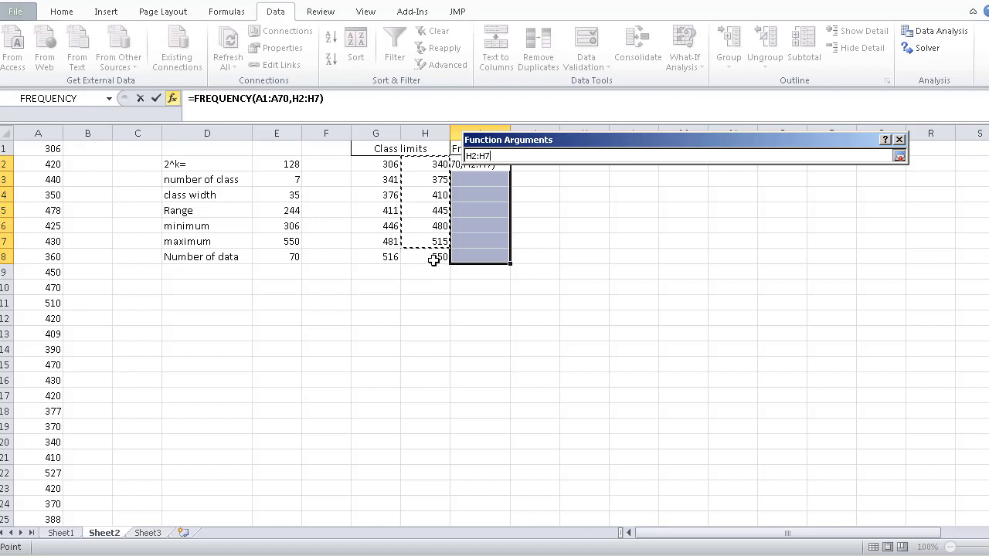
{"action": "left_click", "coordinate": [899, 156]}
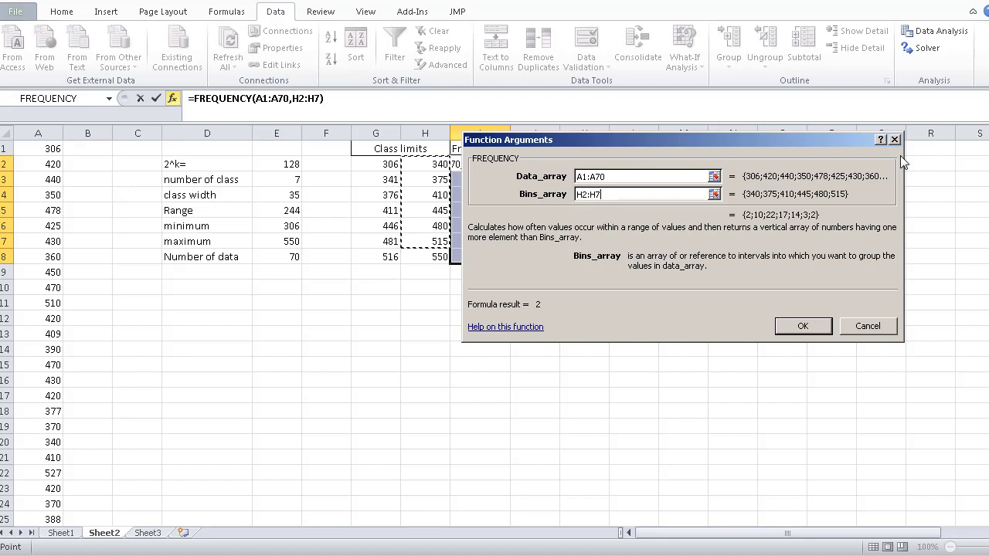
{"action": "key", "text": "ctrl+shift+Return"}
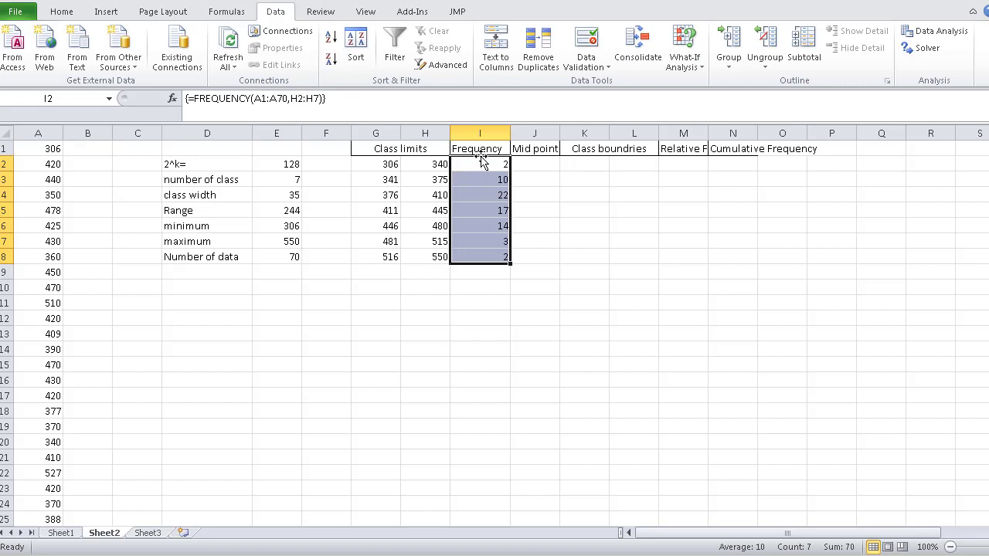
- Total the class frequencies I2:I8 in I9 with AutoSum
{"action": "left_click", "coordinate": [484, 272]}
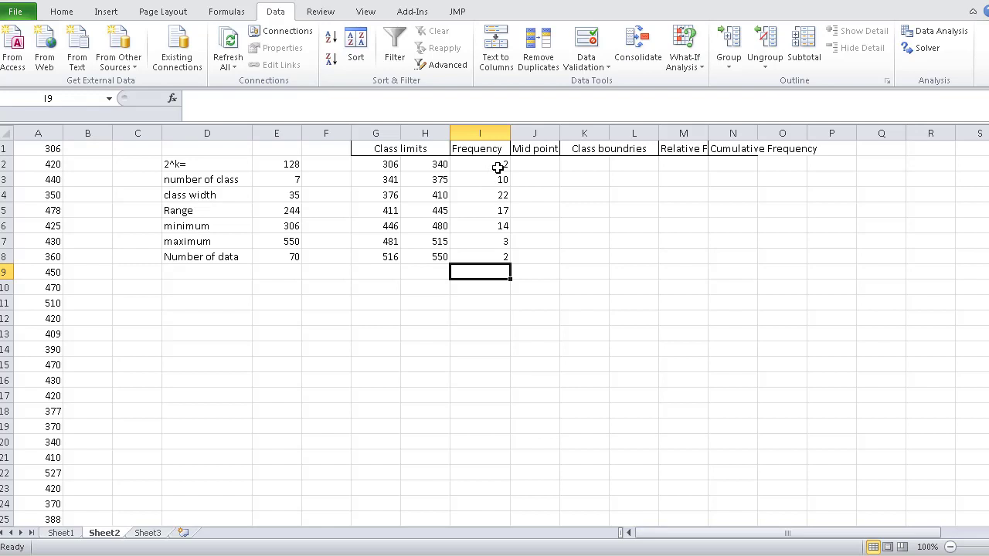
{"action": "left_click_drag", "start_coordinate": [498, 164], "coordinate": [501, 256]}
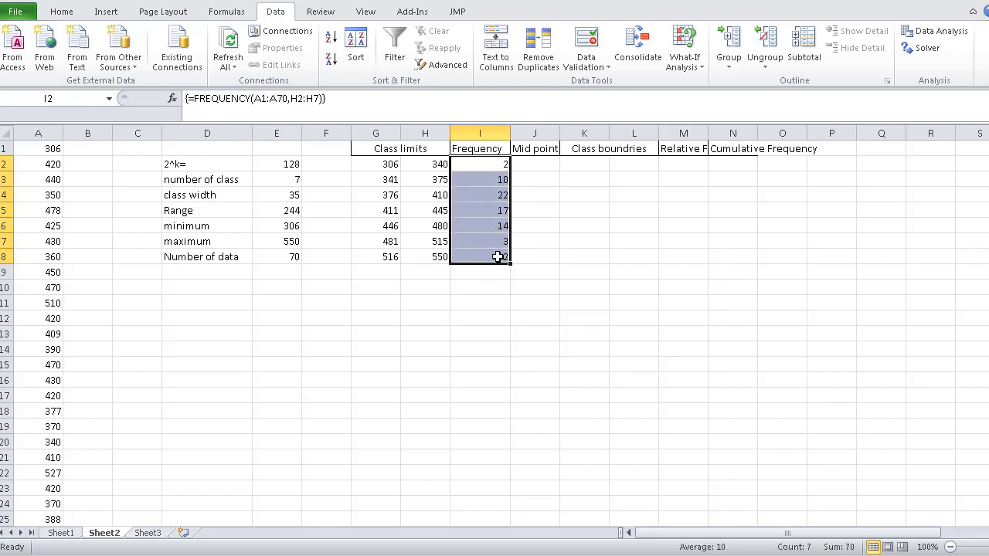
{"action": "left_click", "coordinate": [66, 11]}
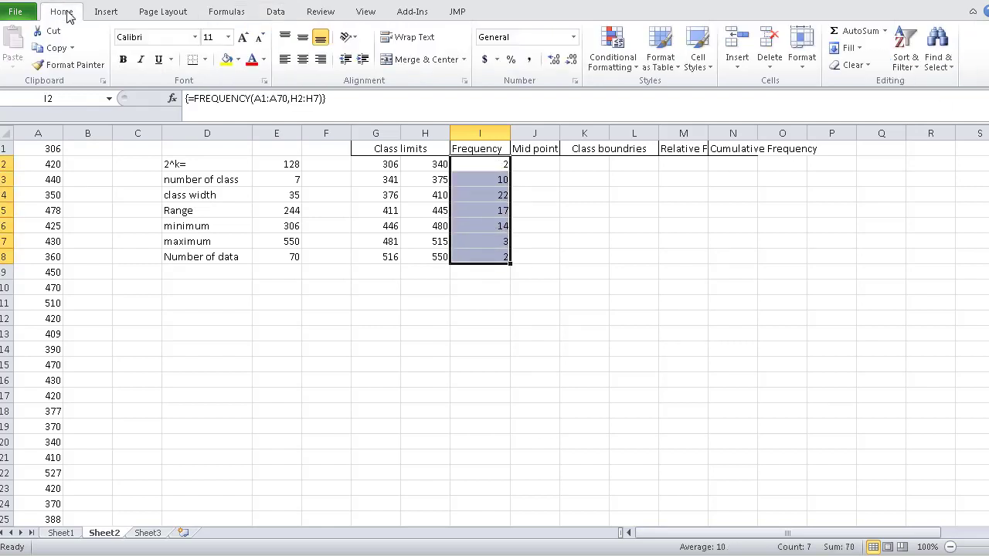
{"action": "left_click", "coordinate": [837, 31]}
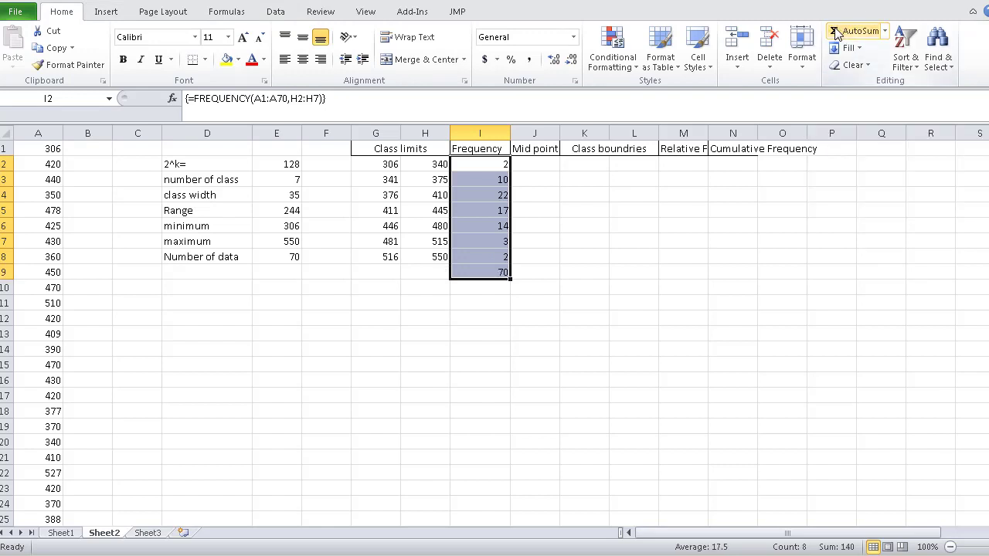
{"action": "left_click", "coordinate": [495, 270]}
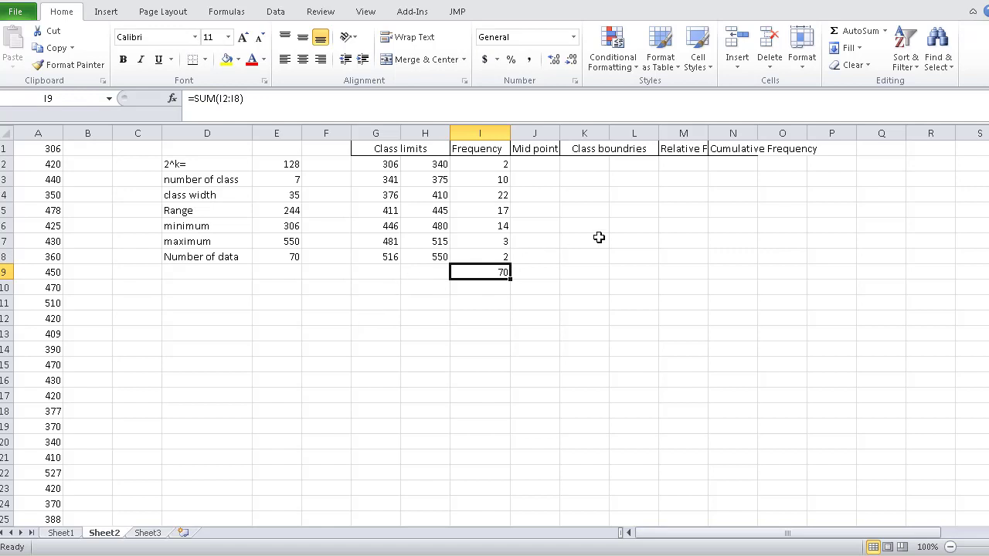
- Calculate the class midpoints by entering =(G2+H2)/2 in J2 and filling it down to J8
{"action": "left_click", "coordinate": [528, 163]}
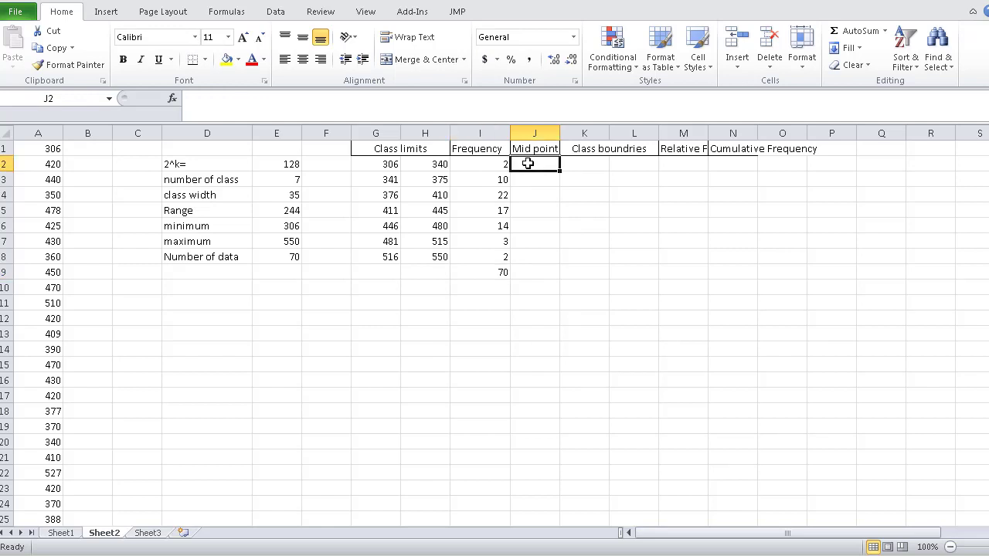
{"action": "type", "text": "="}
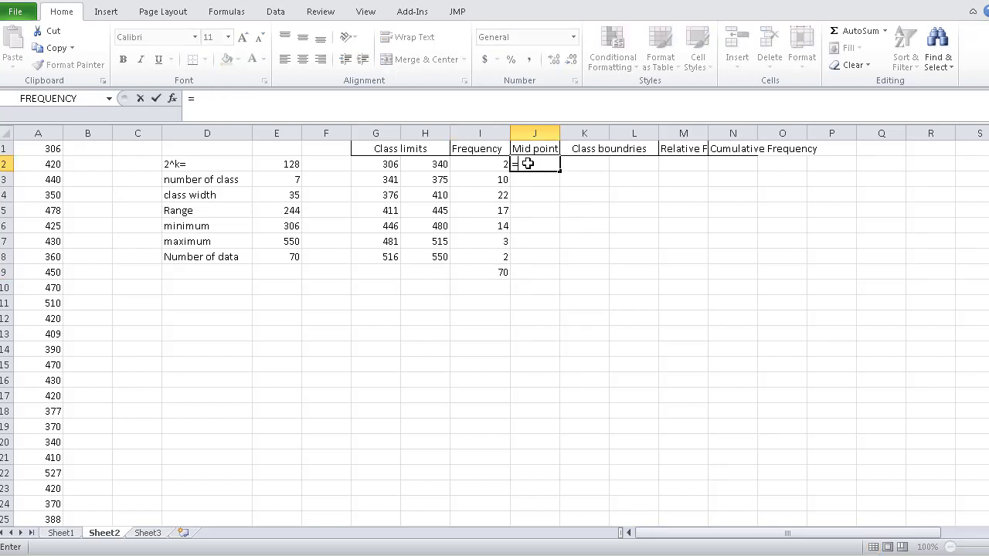
{"action": "type", "text": "("}
{"action": "left_click", "coordinate": [379, 163]}
{"action": "type", "text": "+"}
{"action": "left_click", "coordinate": [434, 169]}
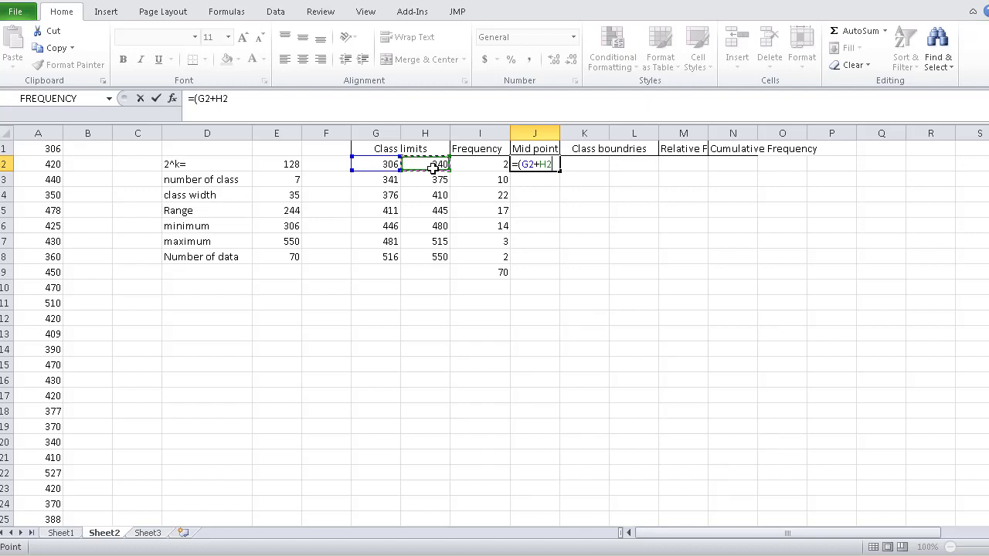
{"action": "type", "text": ")/2"}
{"action": "key", "text": "Return"}
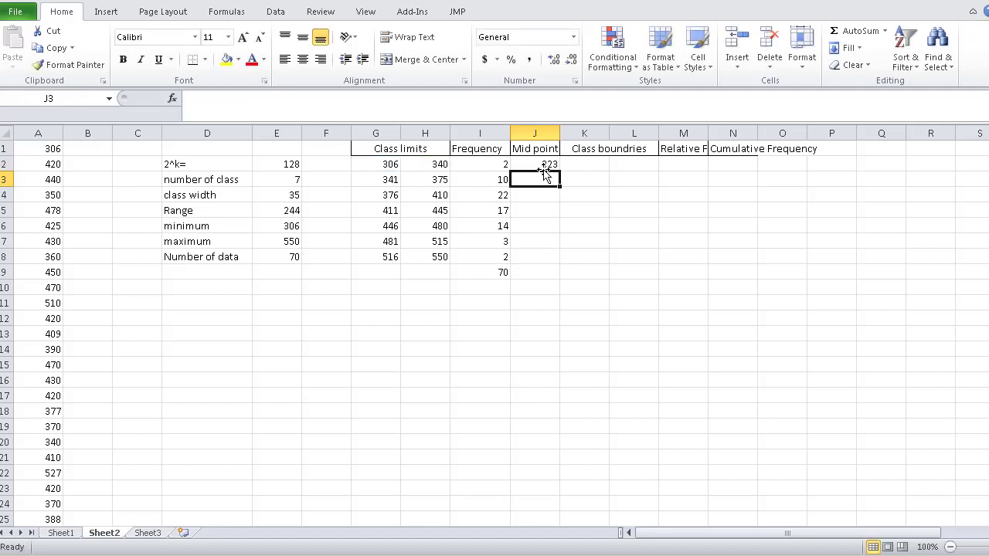
{"action": "left_click", "coordinate": [545, 165]}
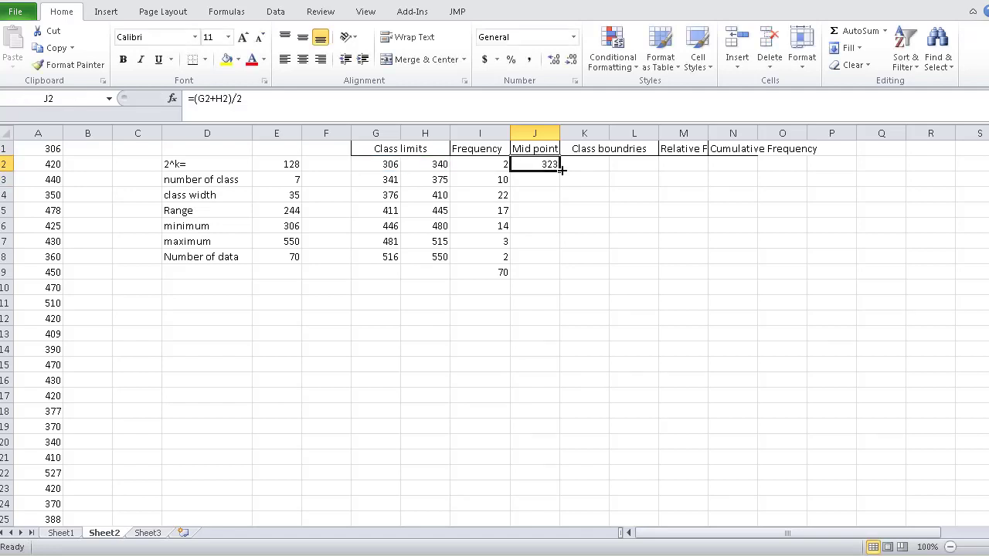
{"action": "left_click_drag", "start_coordinate": [559, 170], "coordinate": [558, 262]}
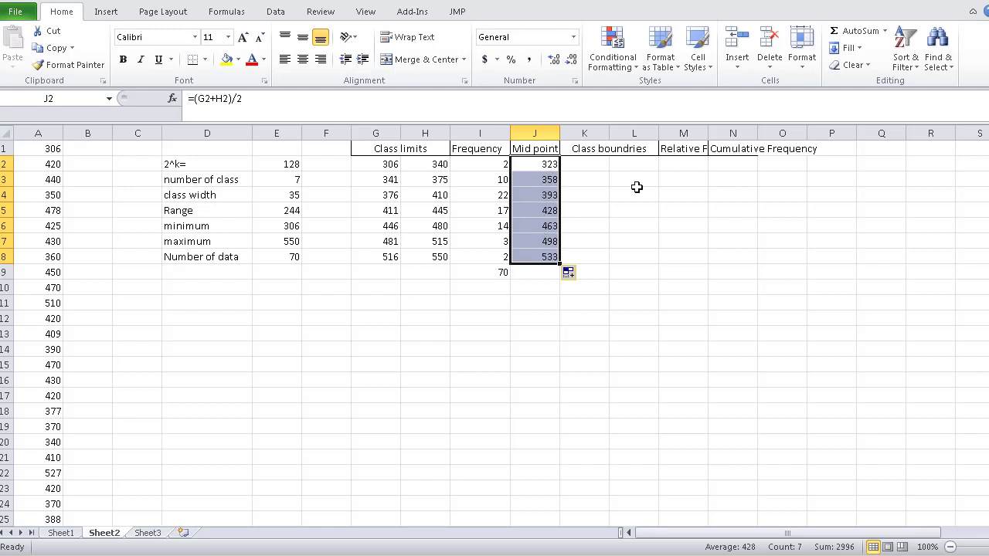
- Compute half the gap between adjacent classes by entering =(G3-H2)/2 in G11
{"action": "left_click", "coordinate": [582, 163]}
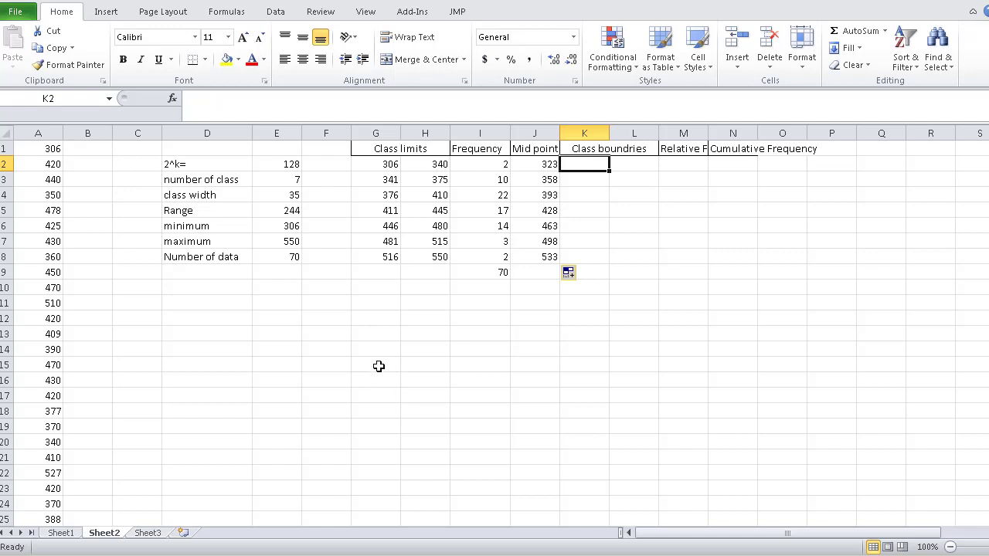
{"action": "left_click", "coordinate": [361, 302]}
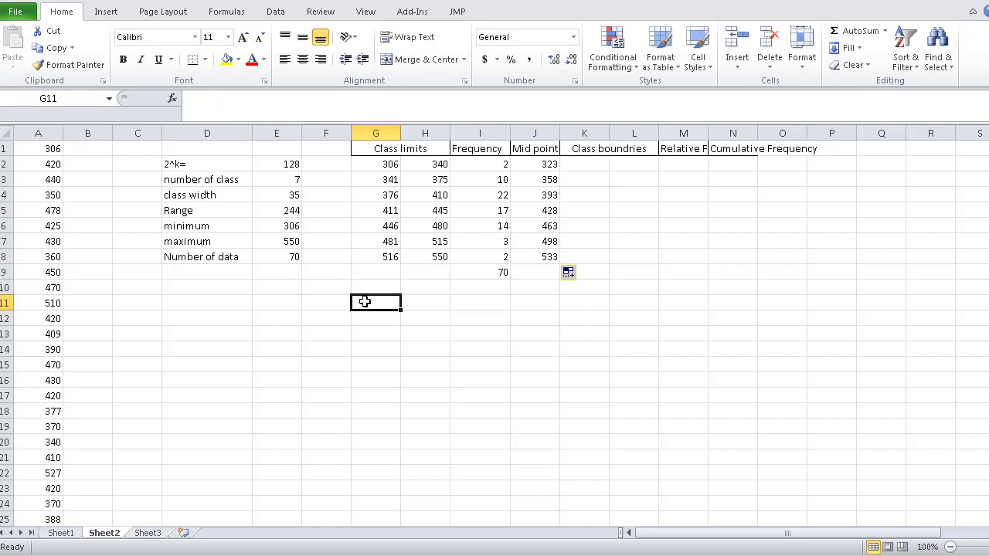
{"action": "type", "text": "="}
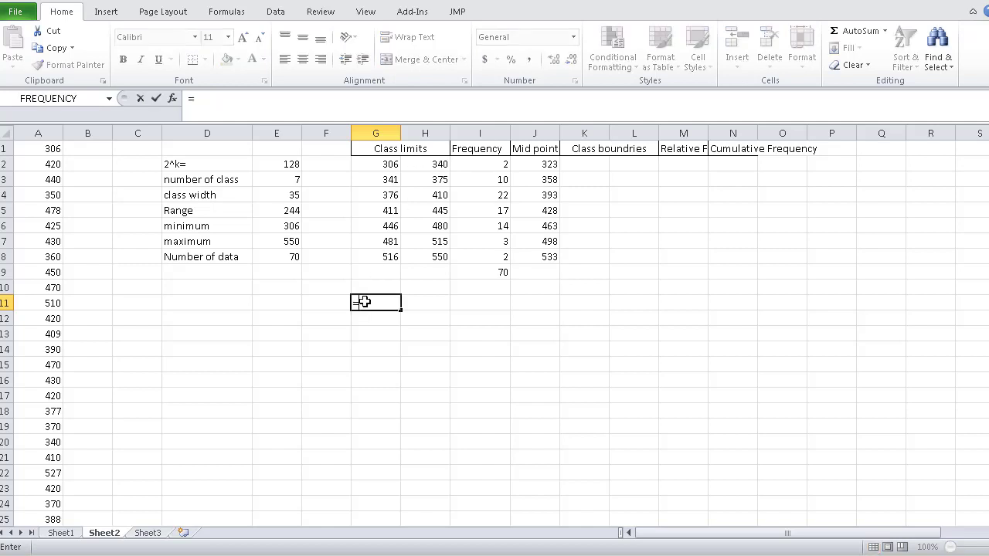
{"action": "type", "text": "("}
{"action": "left_click", "coordinate": [390, 180]}
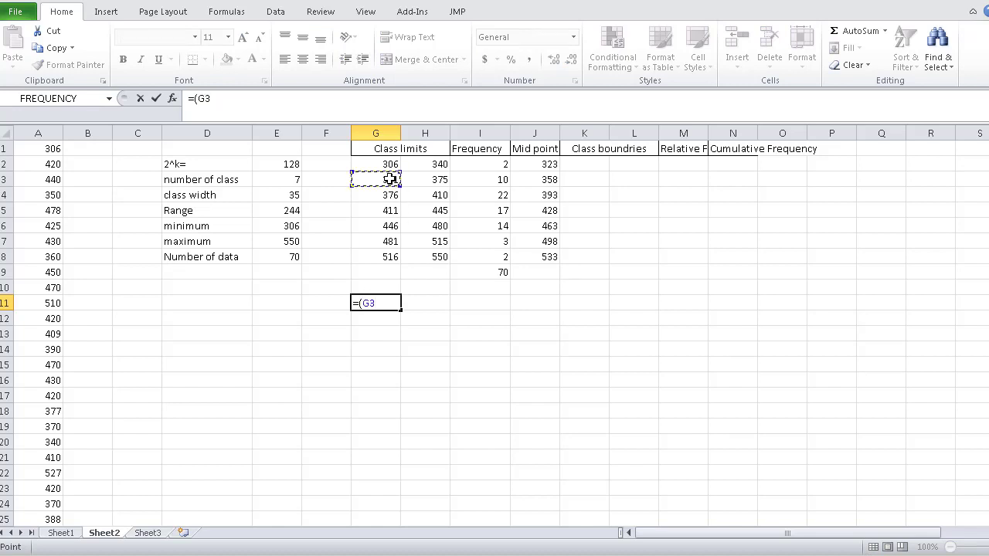
{"action": "type", "text": "-"}
{"action": "left_click", "coordinate": [442, 164]}
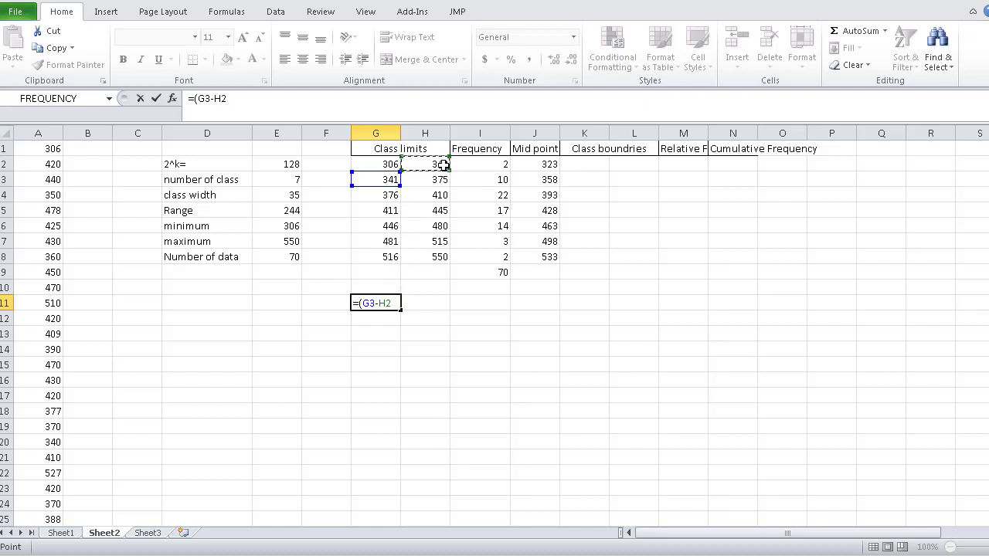
{"action": "type", "text": ")/2"}
{"action": "key", "text": "Return"}
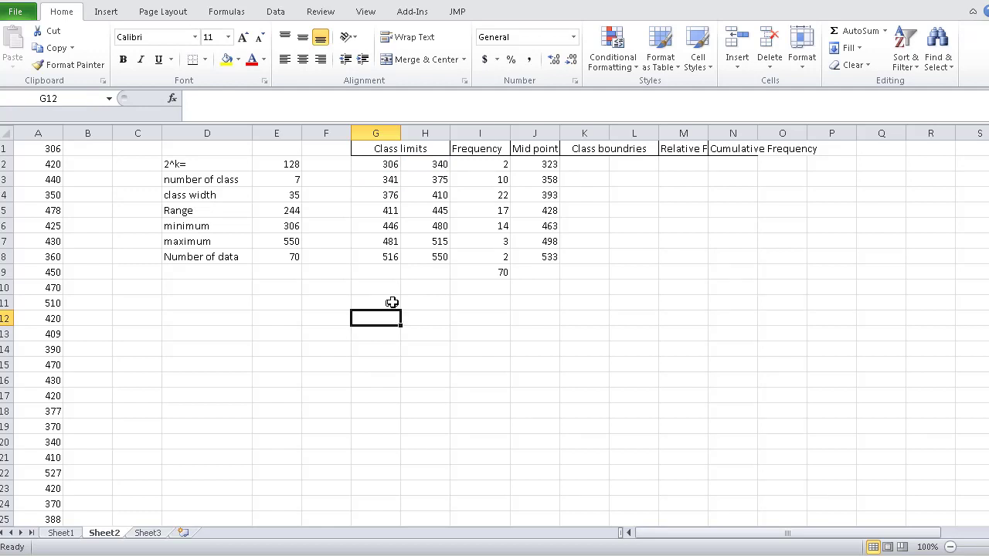
- Calculate the lower class boundaries by entering =G2-0.5 in K2 and filling it down to K8
{"action": "left_click", "coordinate": [585, 164]}
{"action": "type", "text": "="}
{"action": "left_click", "coordinate": [391, 164]}
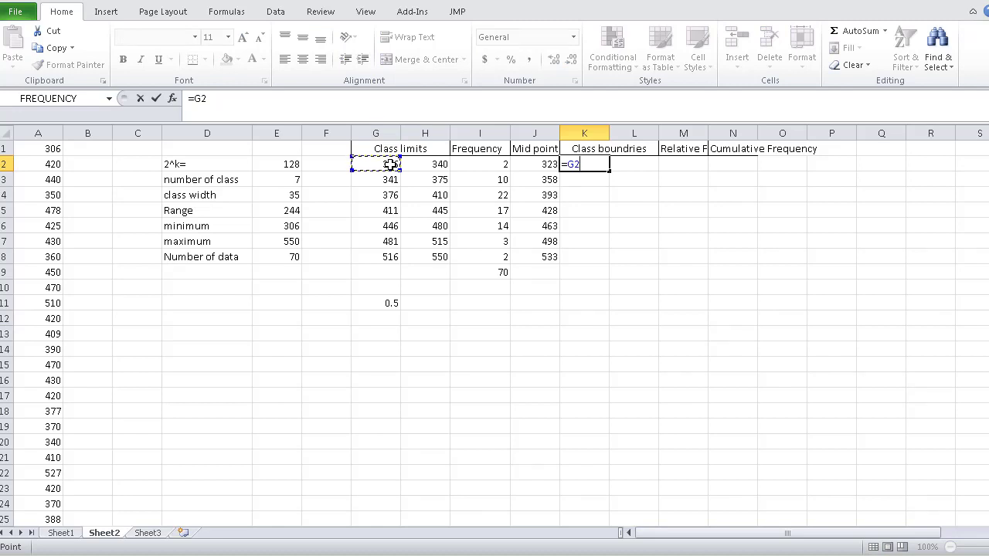
{"action": "type", "text": "-"}
{"action": "left_click", "coordinate": [392, 305]}
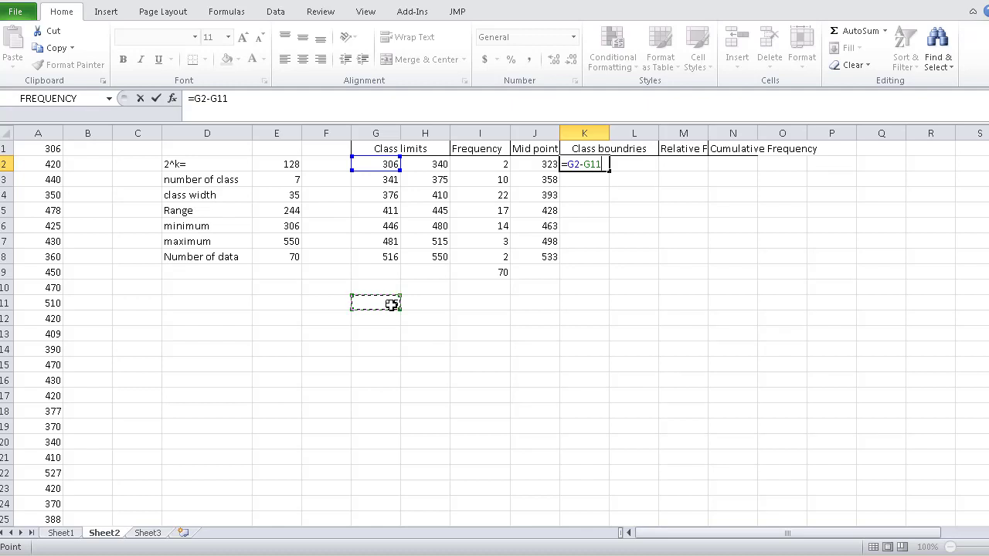
{"action": "key", "text": "BackSpace"}
{"action": "key", "text": "BackSpace"}
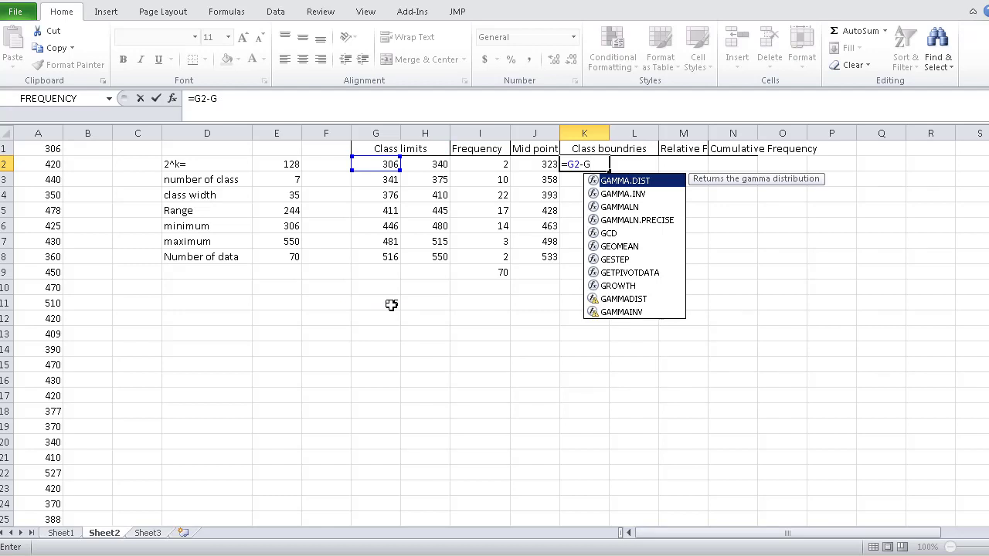
{"action": "key", "text": "BackSpace"}
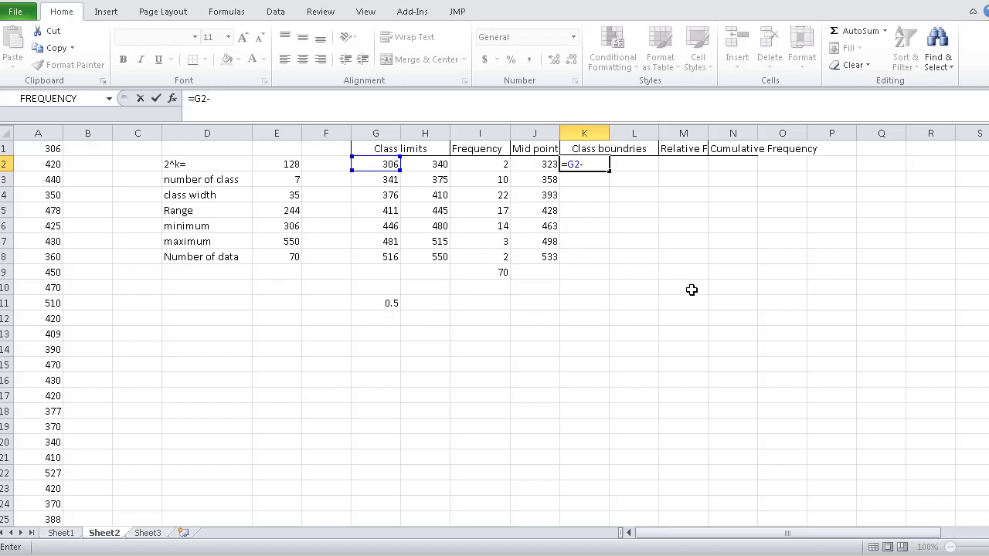
{"action": "type", "text": "0.5"}
{"action": "key", "text": "Return"}
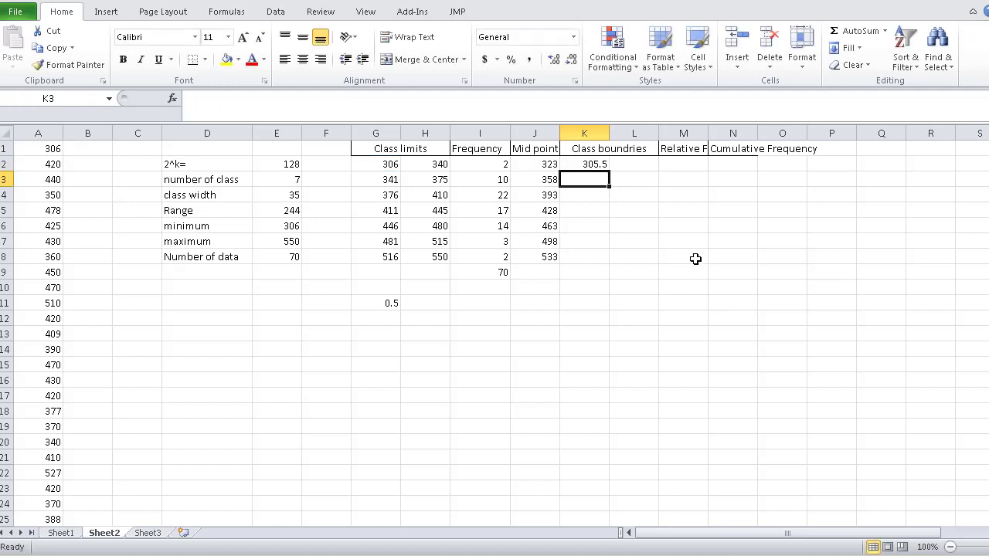
{"action": "left_click", "coordinate": [592, 164]}
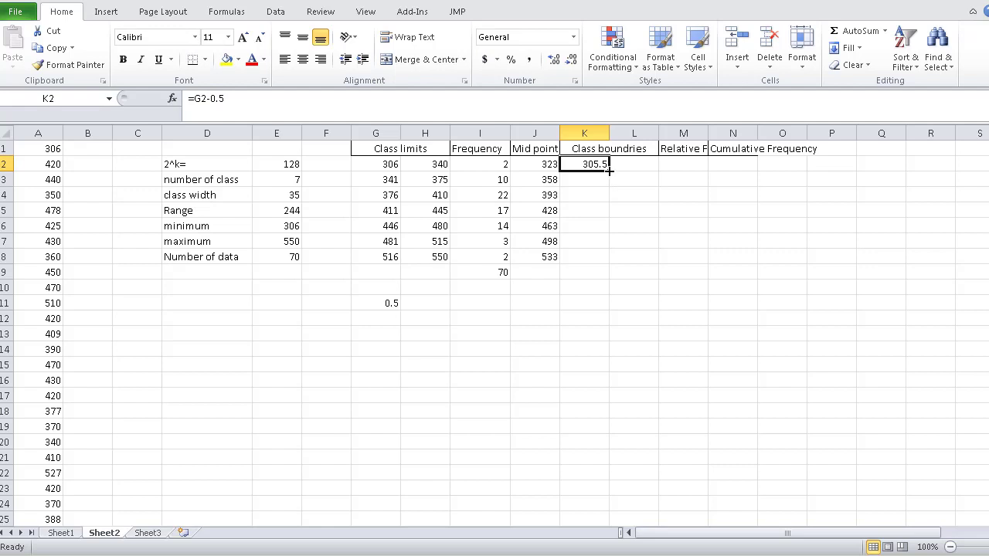
{"action": "left_click_drag", "start_coordinate": [609, 171], "coordinate": [612, 260]}
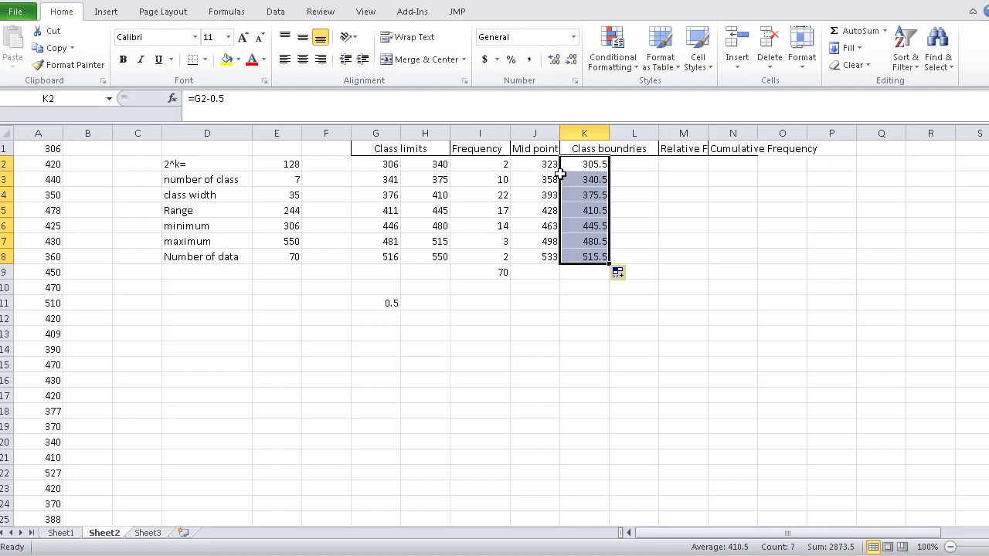
- Calculate the upper class boundaries by entering =H2+0.5 in L2 and filling it down to L8
{"action": "left_click", "coordinate": [633, 160]}
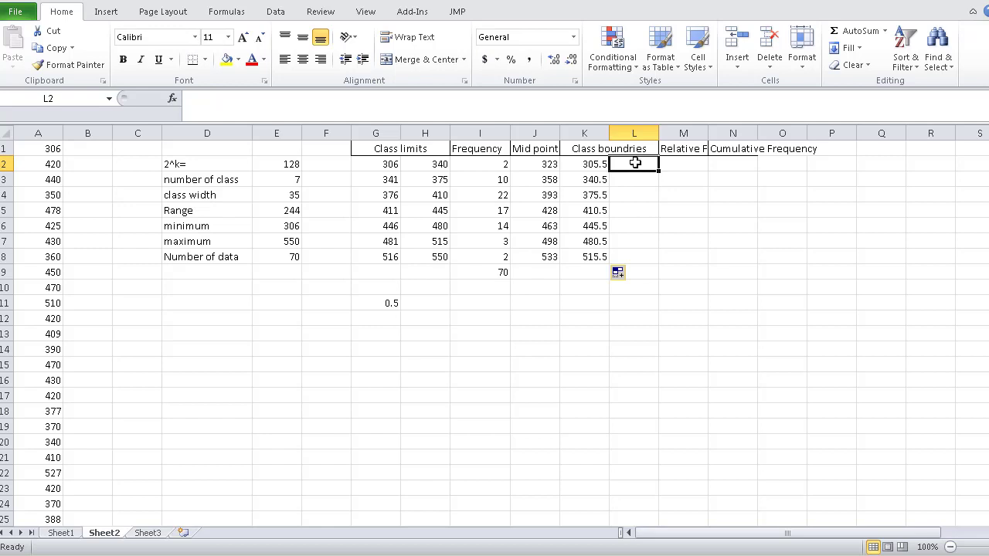
{"action": "type", "text": "="}
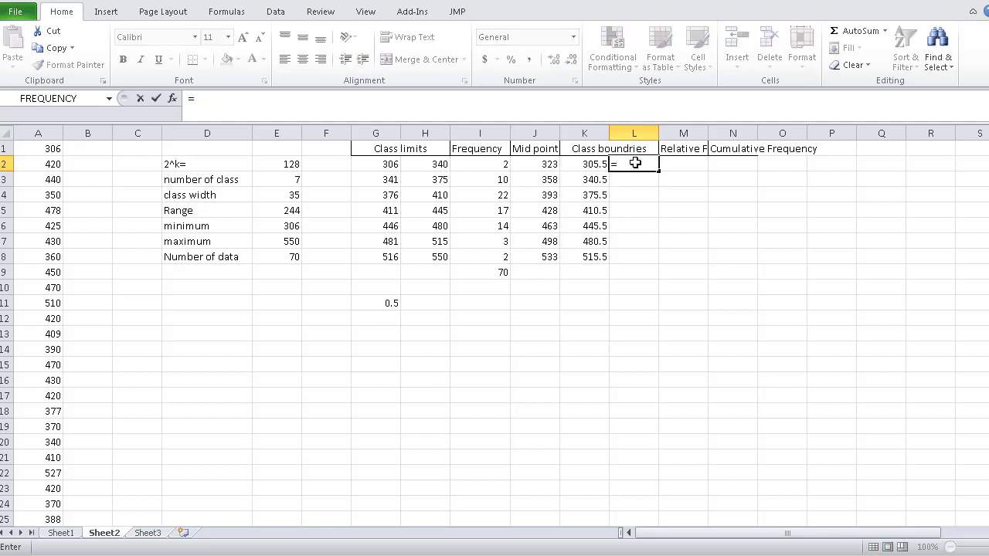
{"action": "left_click", "coordinate": [433, 167]}
{"action": "type", "text": "+"}
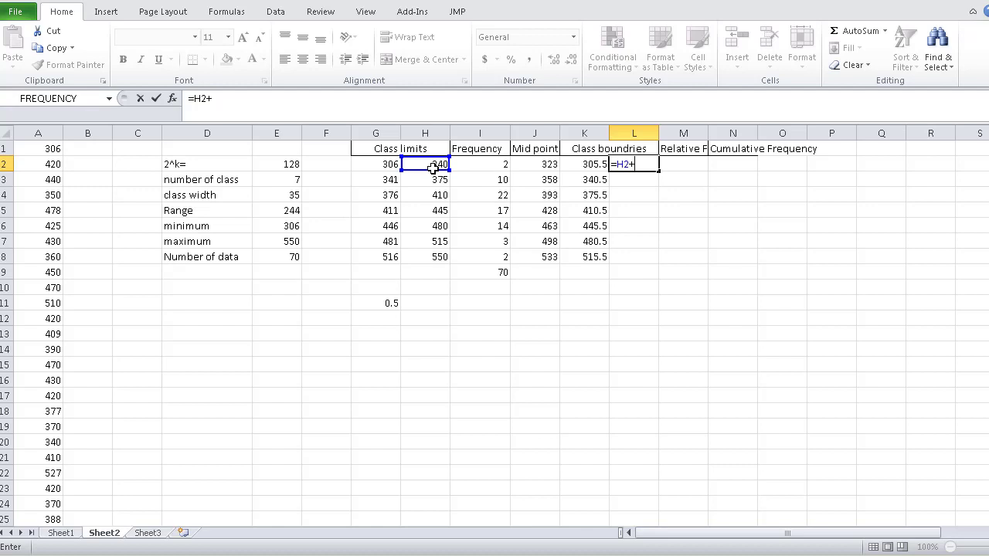
{"action": "type", "text": "0.5"}
{"action": "key", "text": "Return"}
{"action": "left_click", "coordinate": [645, 167]}
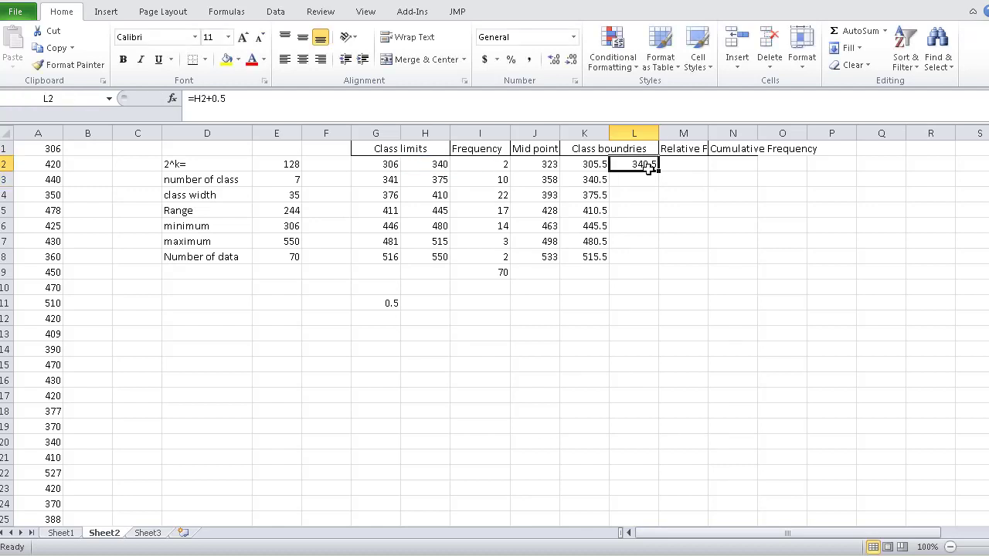
{"action": "left_click_drag", "start_coordinate": [651, 169], "coordinate": [659, 262]}
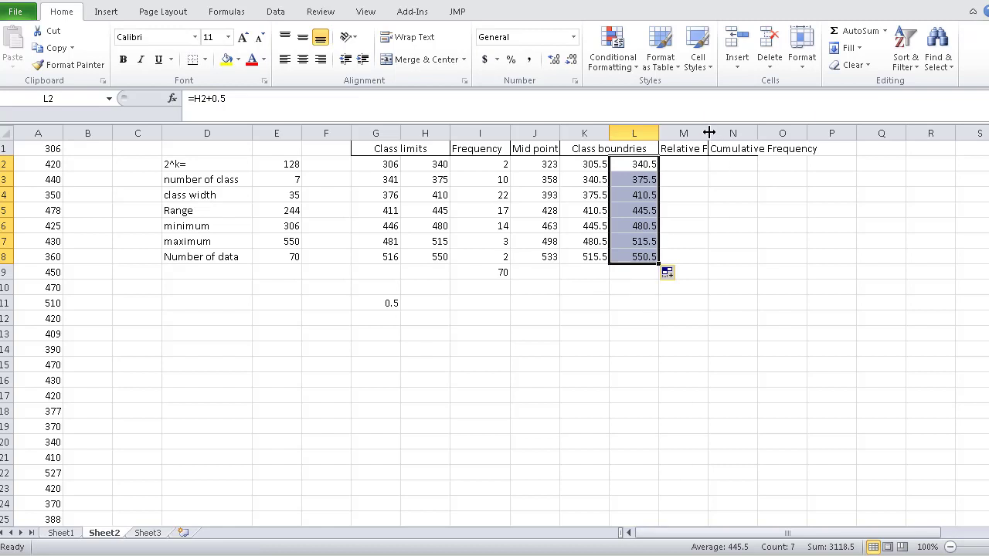
- Widen column M to fit its heading and enter the relative frequency formula =I2/$I$9 in M2
{"action": "left_click_drag", "start_coordinate": [709, 133], "coordinate": [770, 138]}
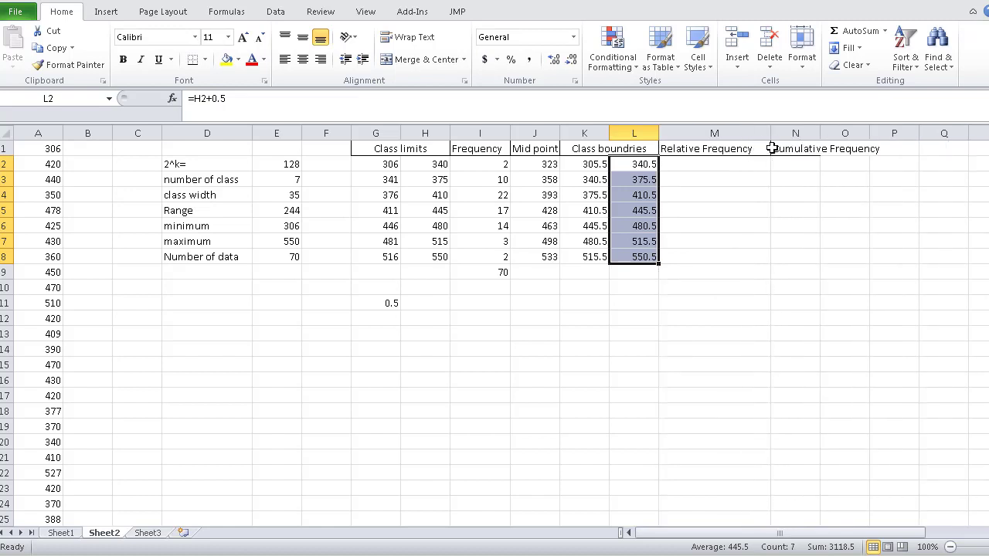
{"action": "left_click", "coordinate": [705, 164]}
{"action": "type", "text": "="}
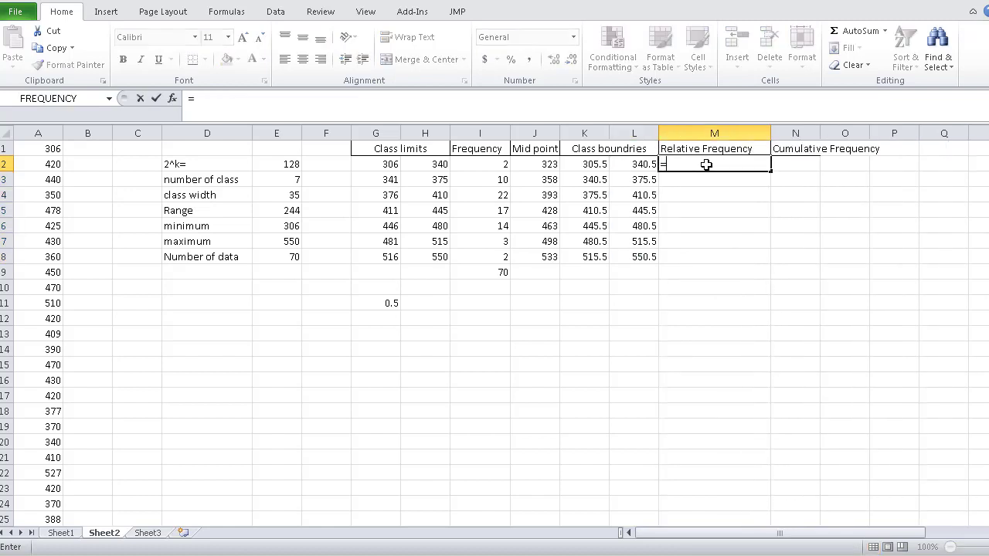
{"action": "left_click", "coordinate": [491, 164]}
{"action": "type", "text": "/"}
{"action": "left_click", "coordinate": [501, 274]}
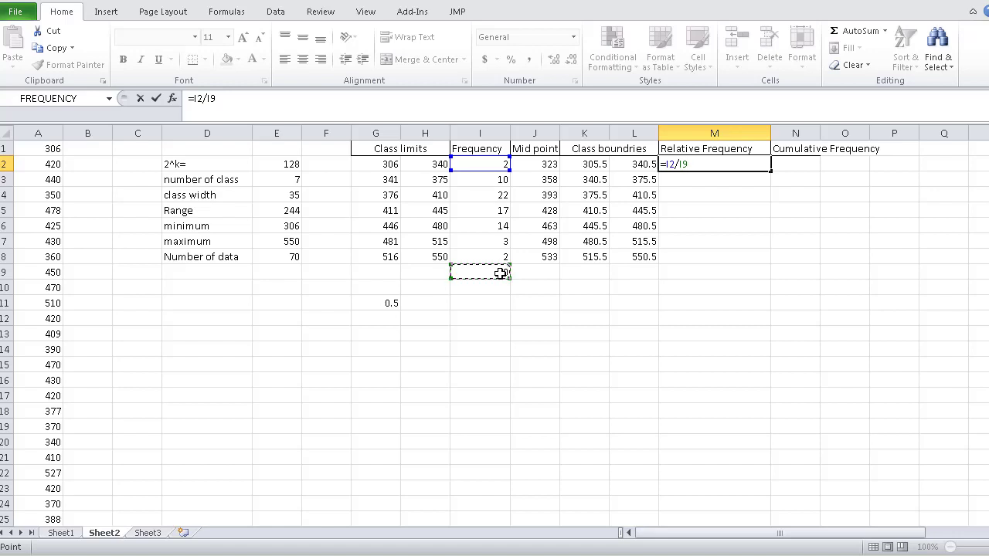
{"action": "key", "text": "F4"}
{"action": "key", "text": "Return"}
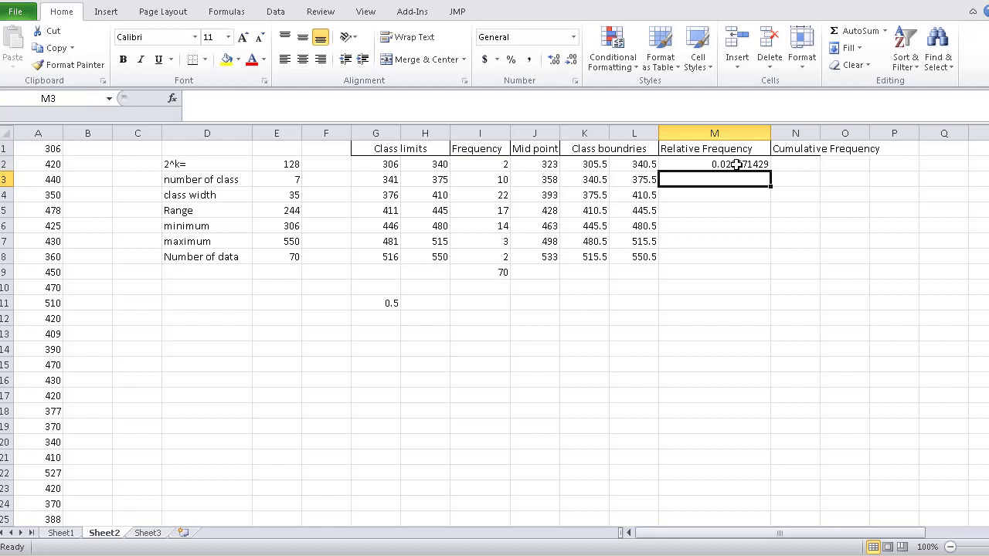
- Fill the relative frequency formula from M2 down to M8
{"action": "left_click", "coordinate": [738, 165]}
{"action": "mouse_move", "coordinate": [771, 171]}
{"action": "left_mouse_down"}
{"action": "mouse_move", "coordinate": [774, 179]}
{"action": "mouse_move", "coordinate": [753, 177]}
{"action": "mouse_move", "coordinate": [773, 173]}
{"action": "mouse_move", "coordinate": [772, 194]}
{"action": "mouse_move", "coordinate": [769, 174]}
{"action": "left_mouse_up"}
{"action": "left_click", "coordinate": [769, 176]}
{"action": "left_click", "coordinate": [790, 242]}
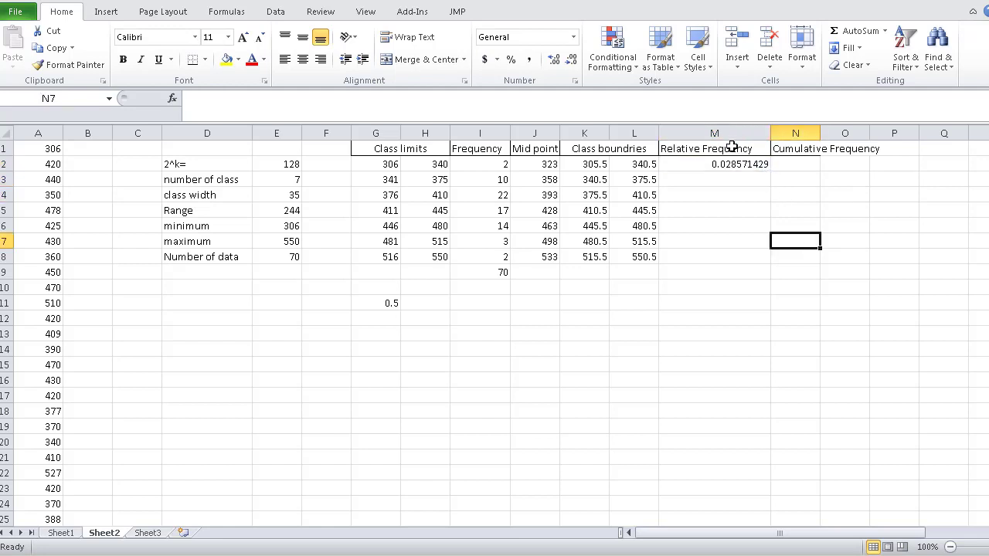
{"action": "left_click", "coordinate": [736, 166]}
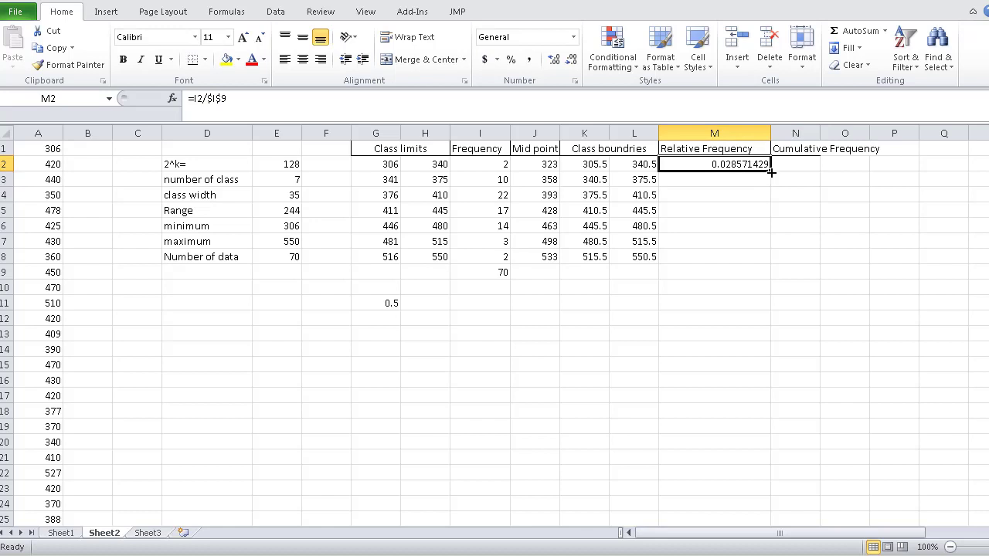
{"action": "left_click_drag", "start_coordinate": [770, 171], "coordinate": [771, 260]}
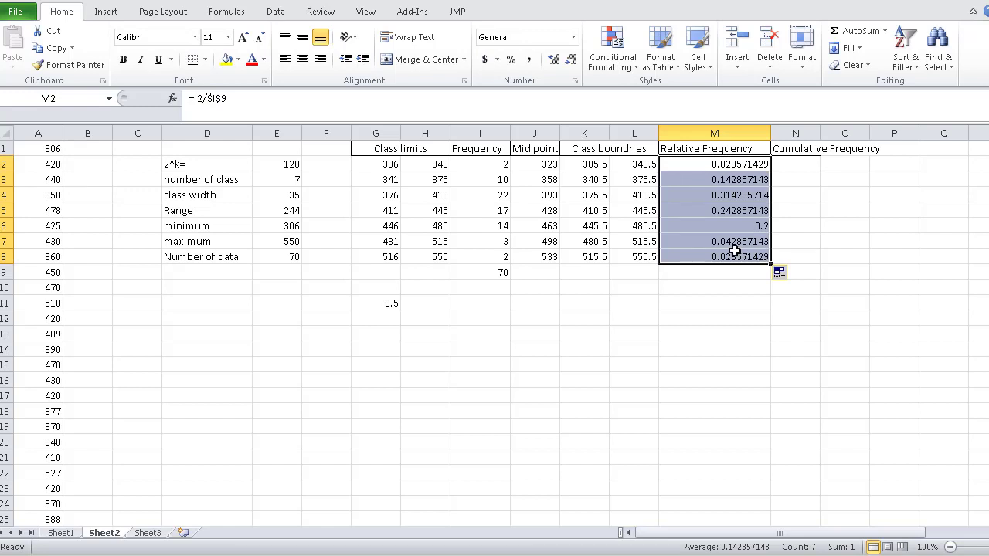
- Format M2:M8 as Number with 2 decimal places and total the relative frequencies in M9 with AutoSum
{"action": "right_click", "coordinate": [734, 251]}
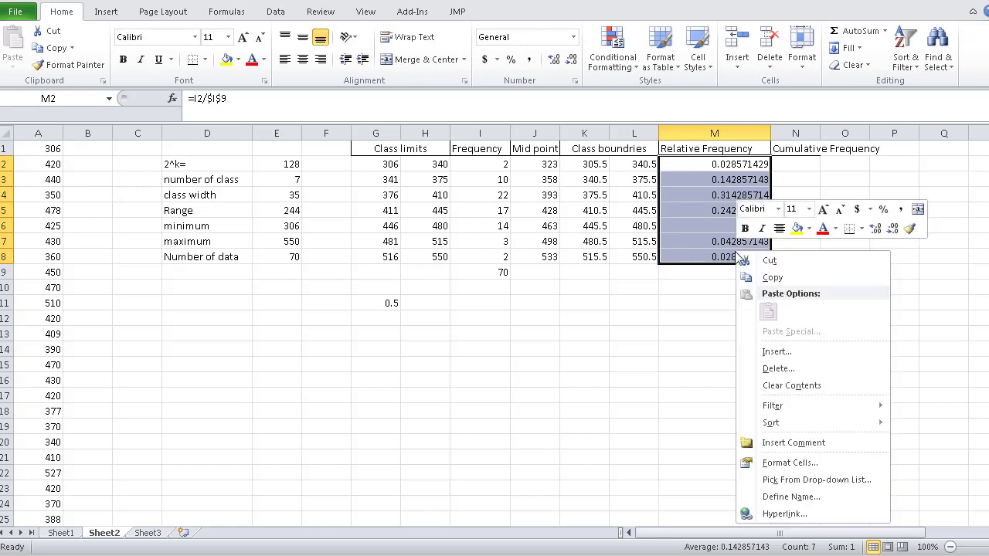
{"action": "left_click", "coordinate": [790, 464]}
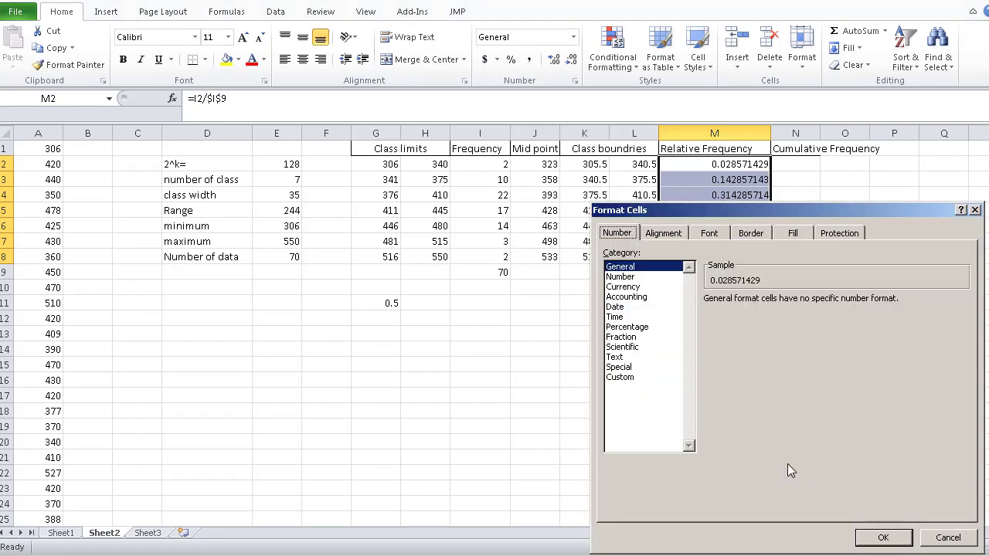
{"action": "left_click", "coordinate": [621, 276]}
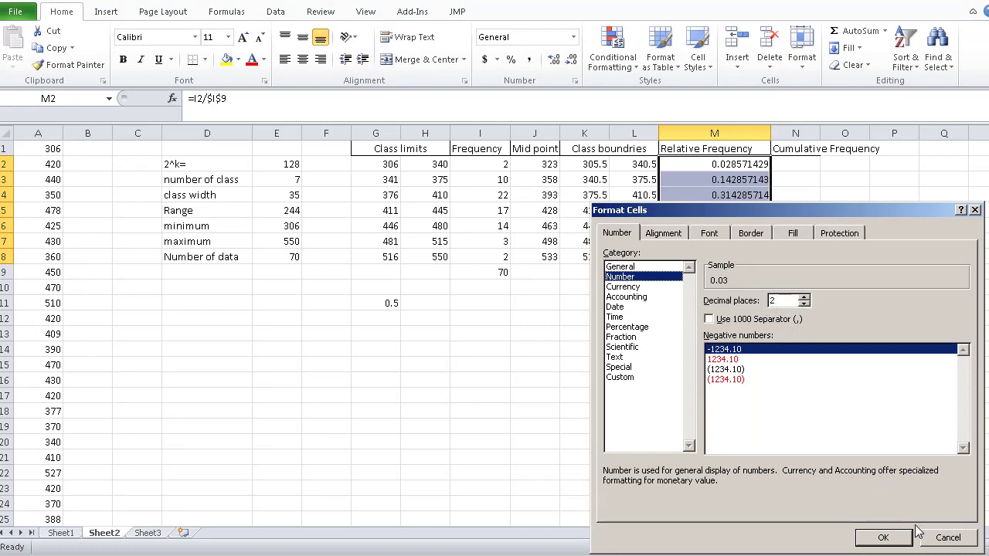
{"action": "left_click", "coordinate": [883, 537]}
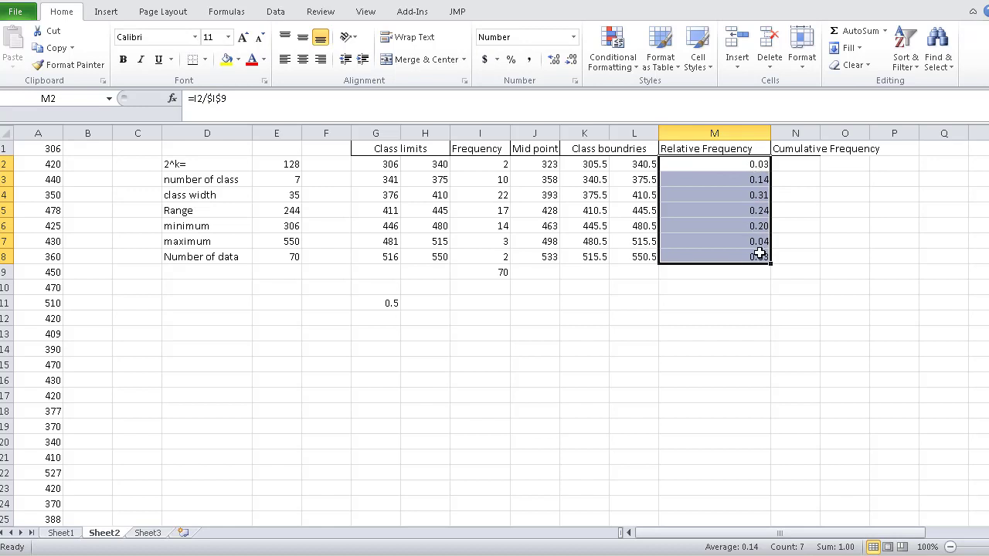
{"action": "left_click", "coordinate": [839, 36]}
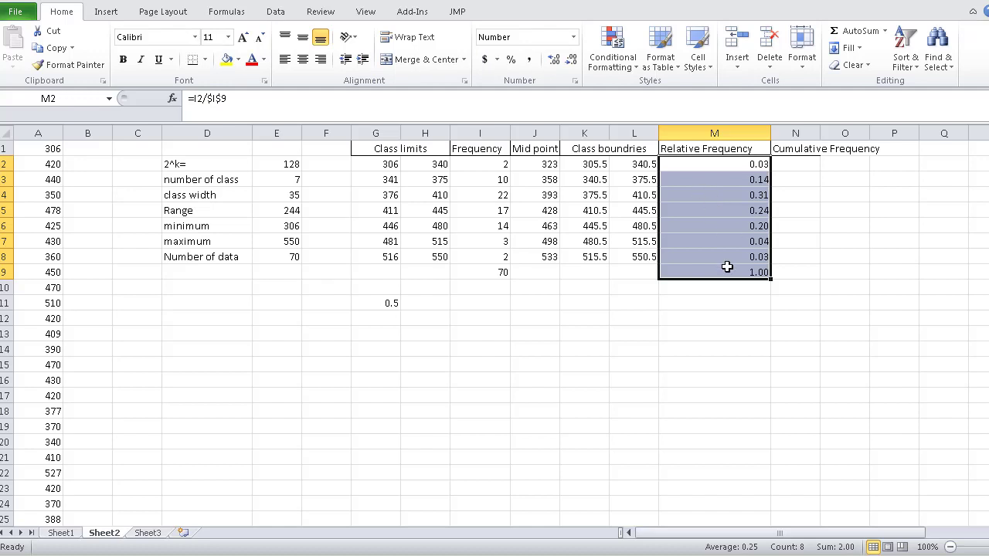
- Widen column N to fit its heading and start the cumulative frequency with =I2 in N2
{"action": "left_click_drag", "start_coordinate": [820, 134], "coordinate": [890, 134]}
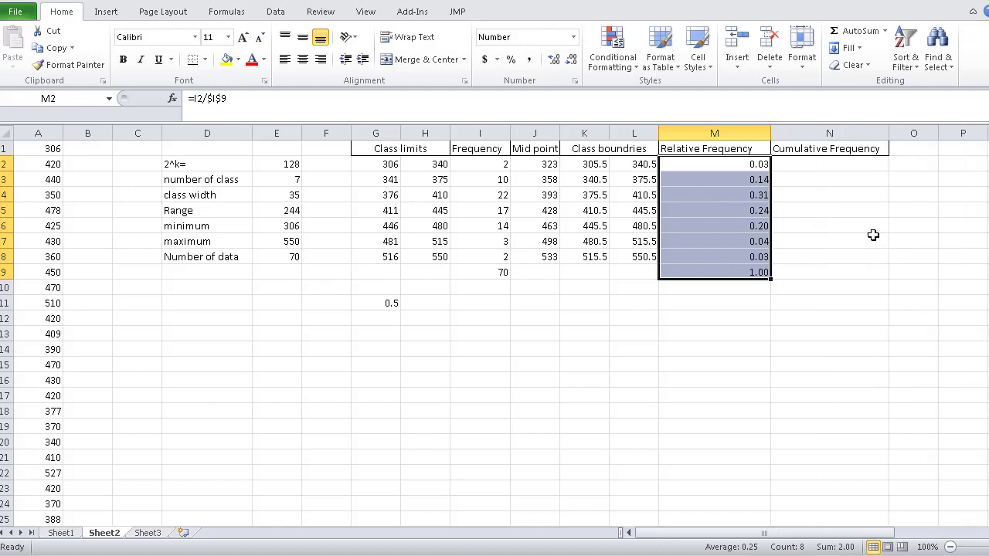
{"action": "left_click", "coordinate": [803, 165]}
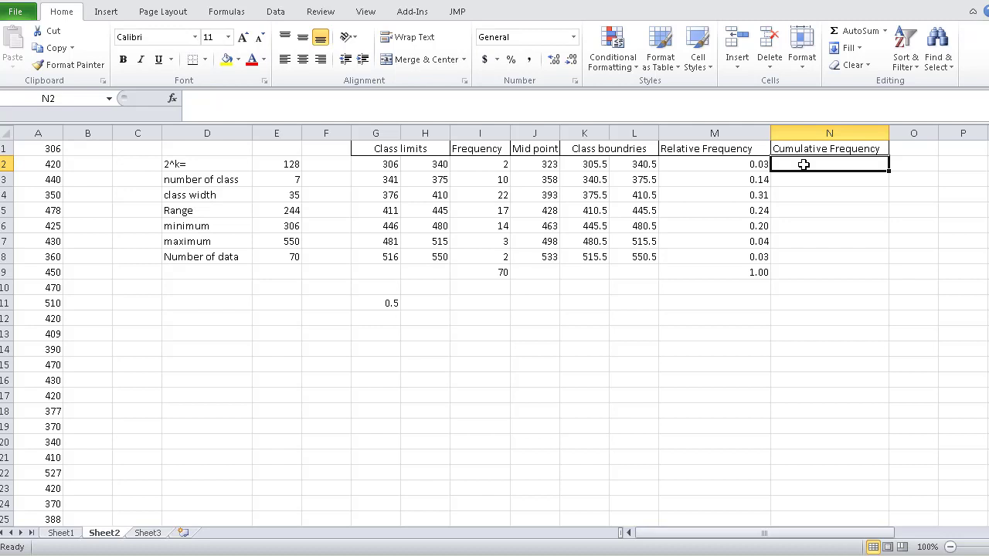
{"action": "type", "text": "="}
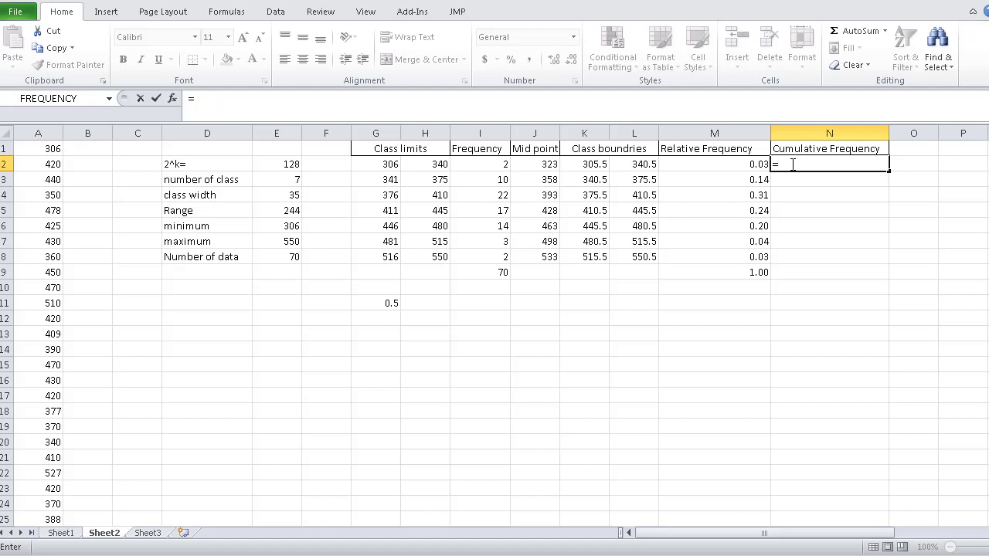
{"action": "left_click", "coordinate": [495, 163]}
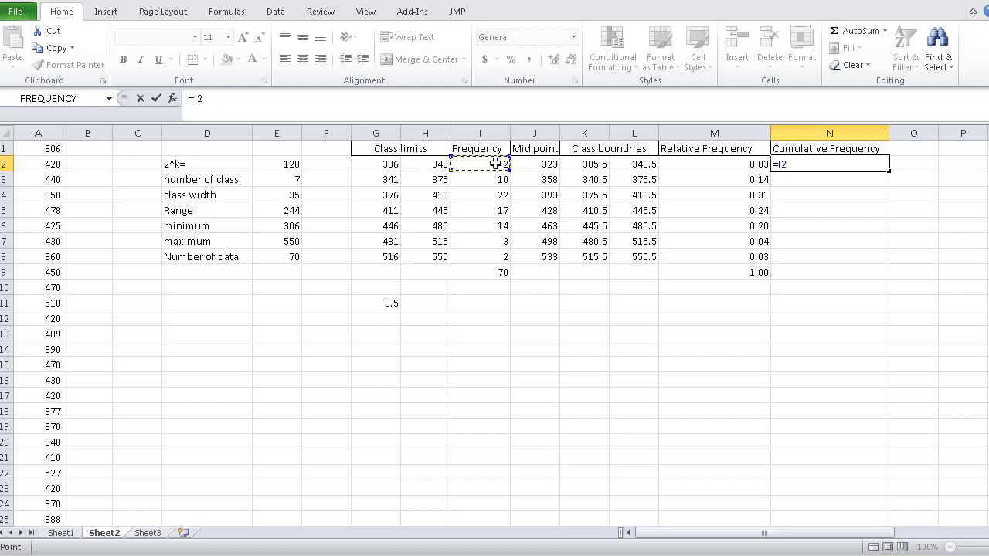
{"action": "key", "text": "Return"}
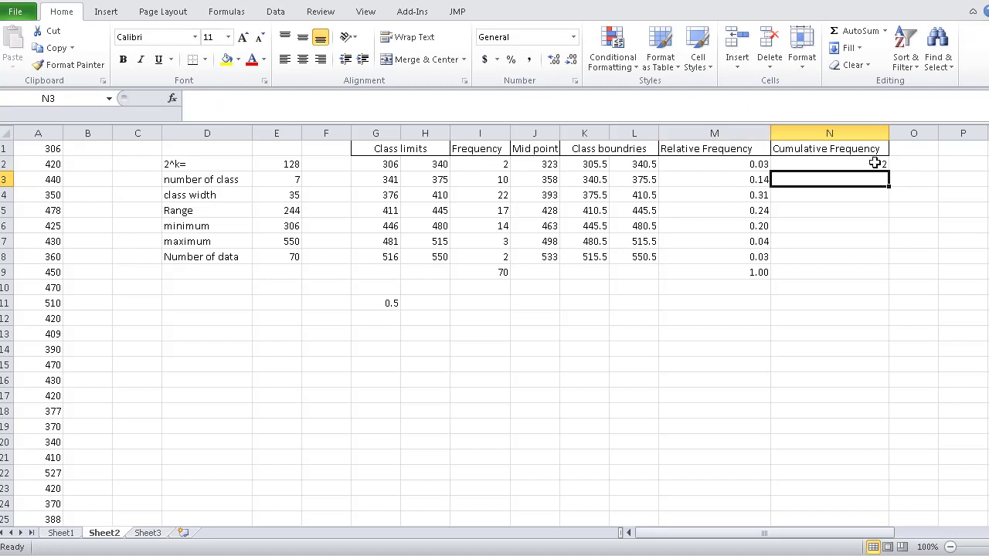
- Accumulate the remaining class frequencies by entering =N2+I3 in N3 and filling it down to N8
{"action": "type", "text": "="}
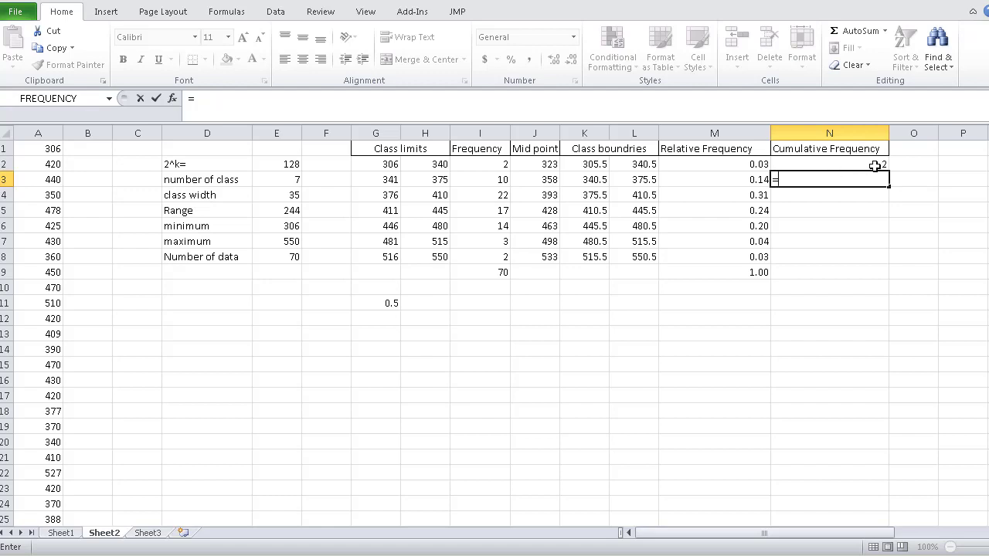
{"action": "left_click", "coordinate": [878, 163]}
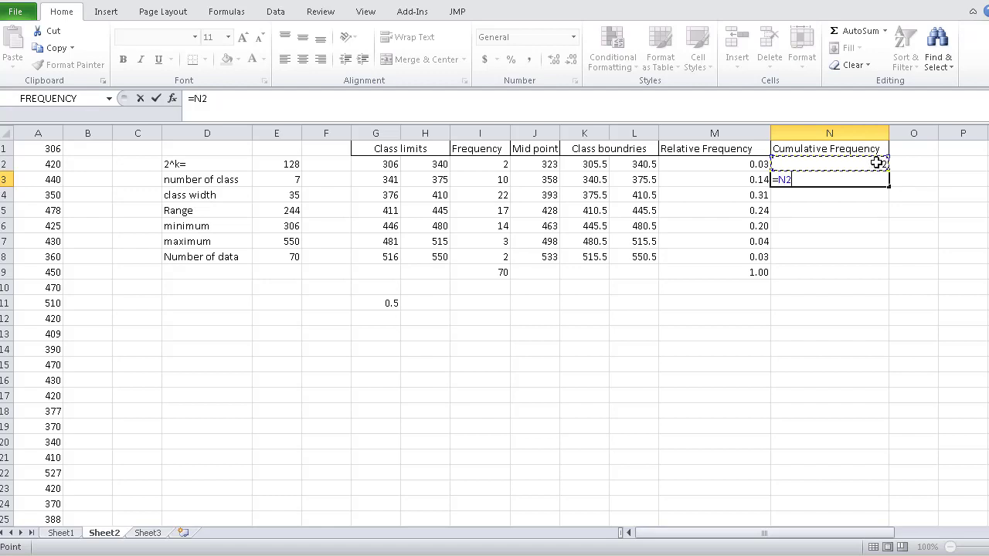
{"action": "type", "text": "+"}
{"action": "left_click", "coordinate": [502, 181]}
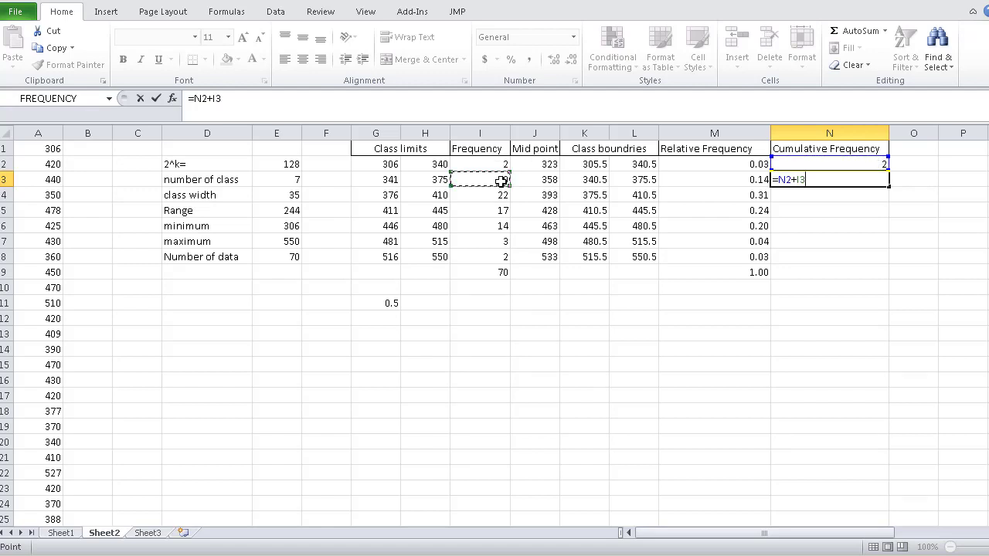
{"action": "key", "text": "Return"}
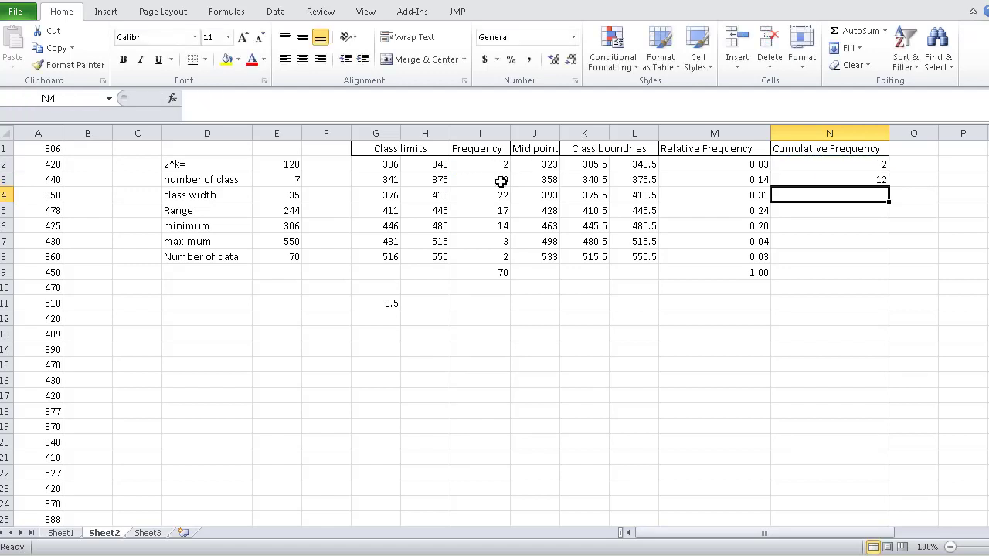
{"action": "left_click", "coordinate": [863, 179]}
{"action": "left_click_drag", "start_coordinate": [888, 187], "coordinate": [877, 264]}
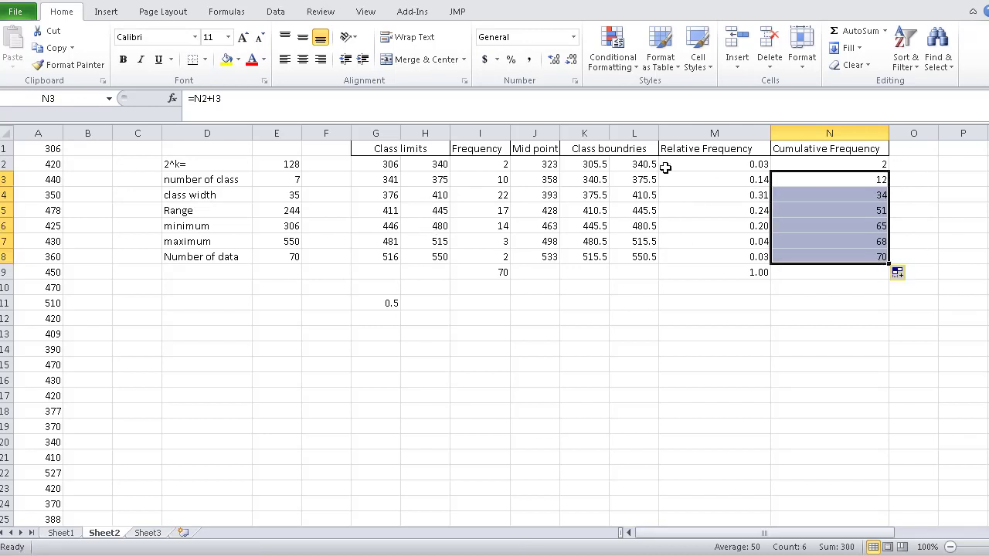
- Center the contents of the whole frequency distribution table, G1:N9, horizontally
{"action": "left_click_drag", "start_coordinate": [379, 150], "coordinate": [858, 267]}
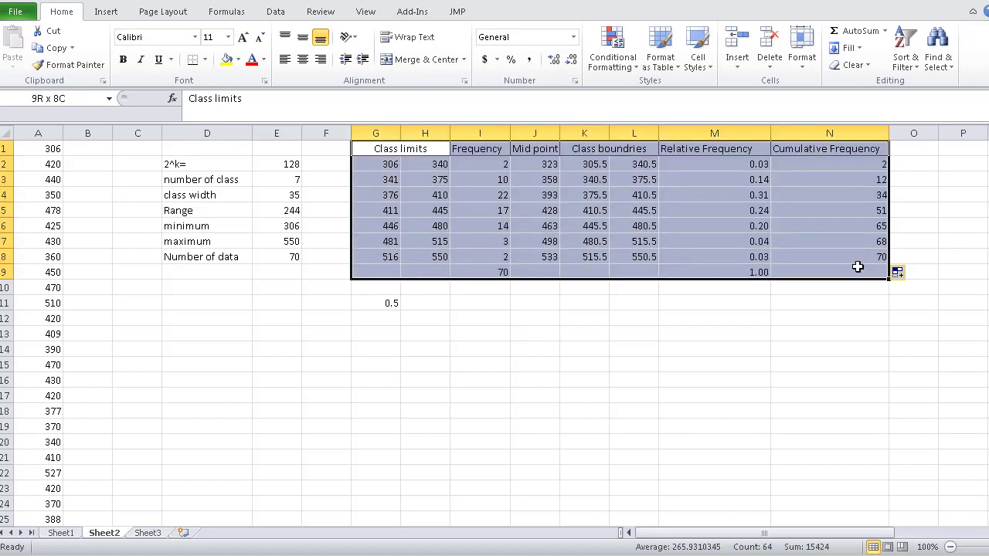
{"action": "left_click", "coordinate": [303, 61]}
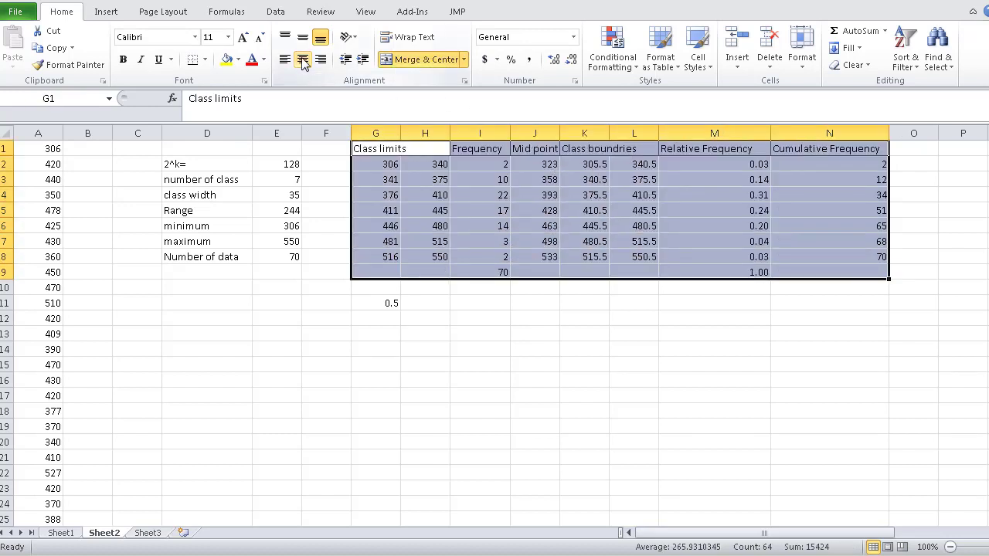
{"action": "left_click", "coordinate": [302, 60]}
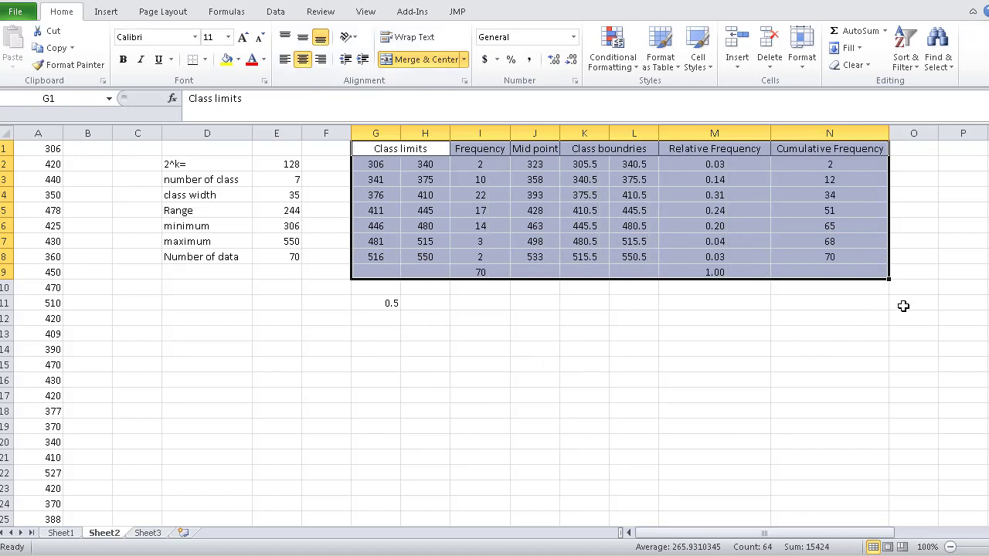
{"action": "left_click", "coordinate": [903, 306]}
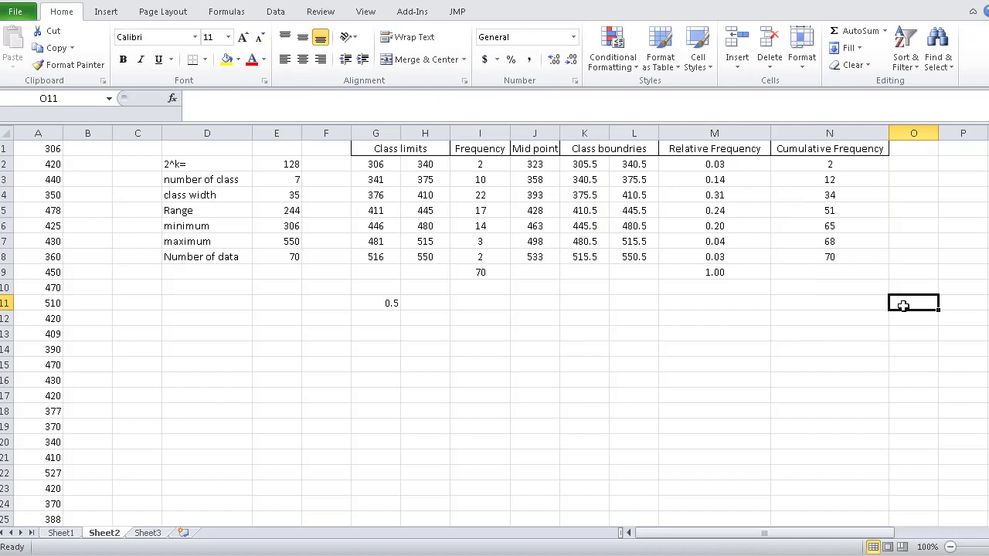